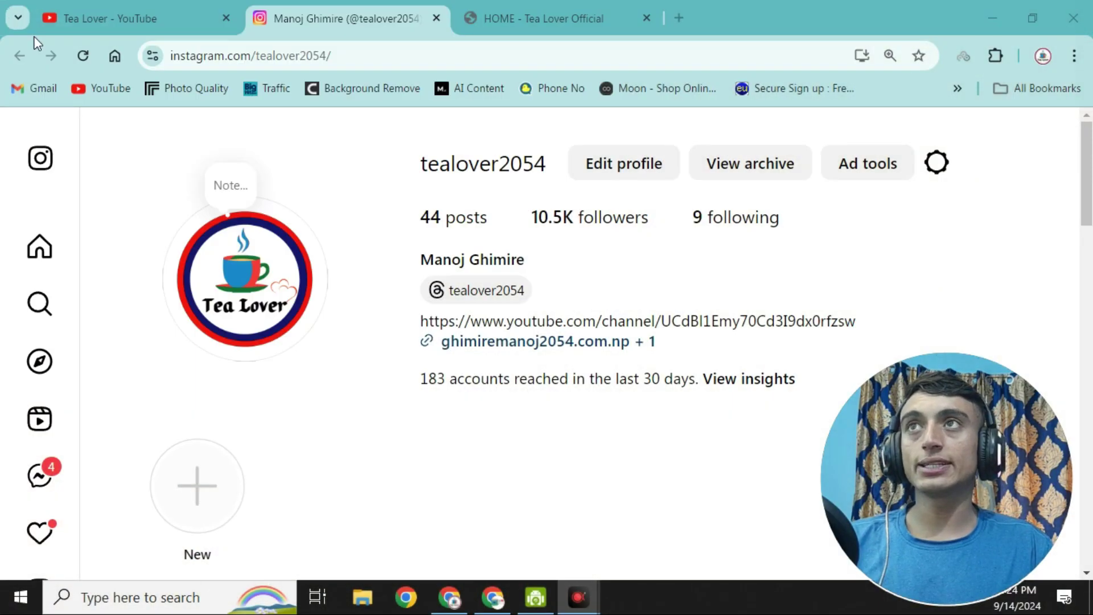
# Look through the video list of the Tea Lover channel on YouTube
pyautogui.click(119, 21)
pyautogui.scroll(10, 584, 487)
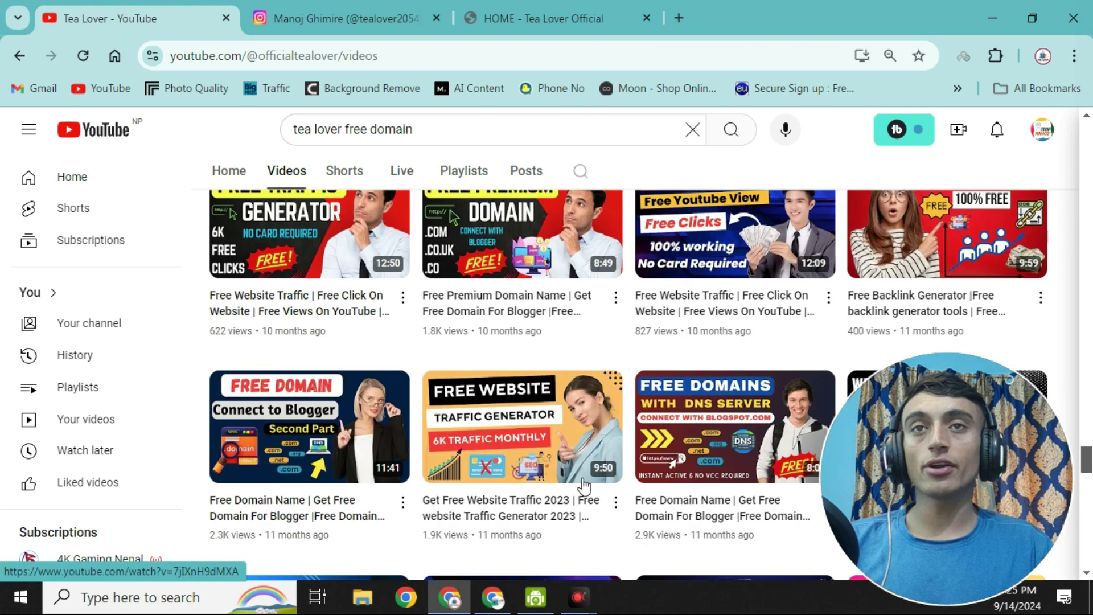
pyautogui.moveTo(582, 487)
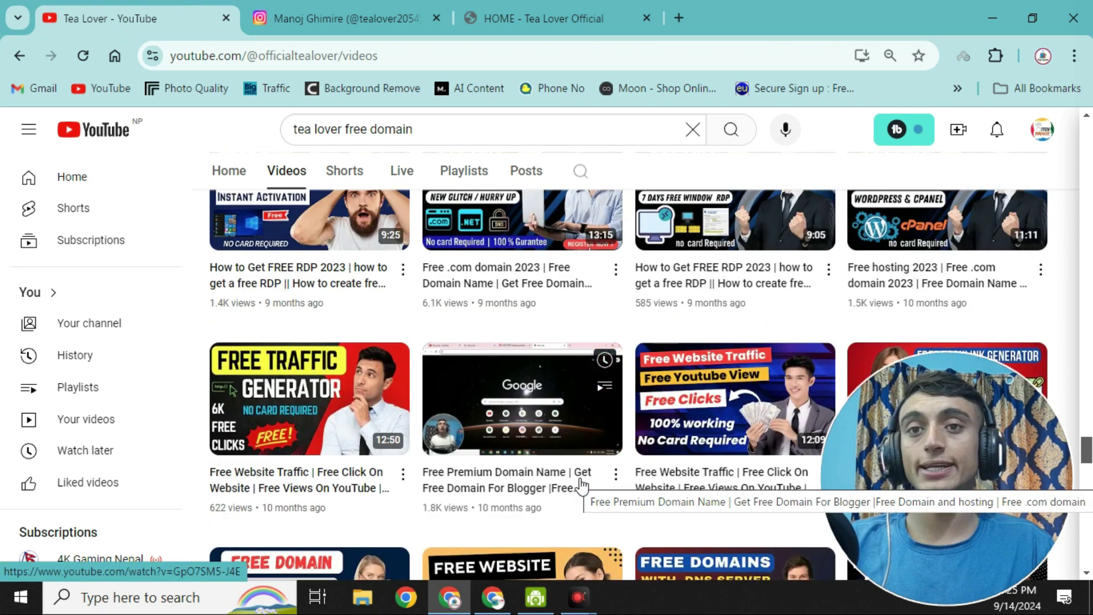
pyautogui.scroll(3, 581, 488)
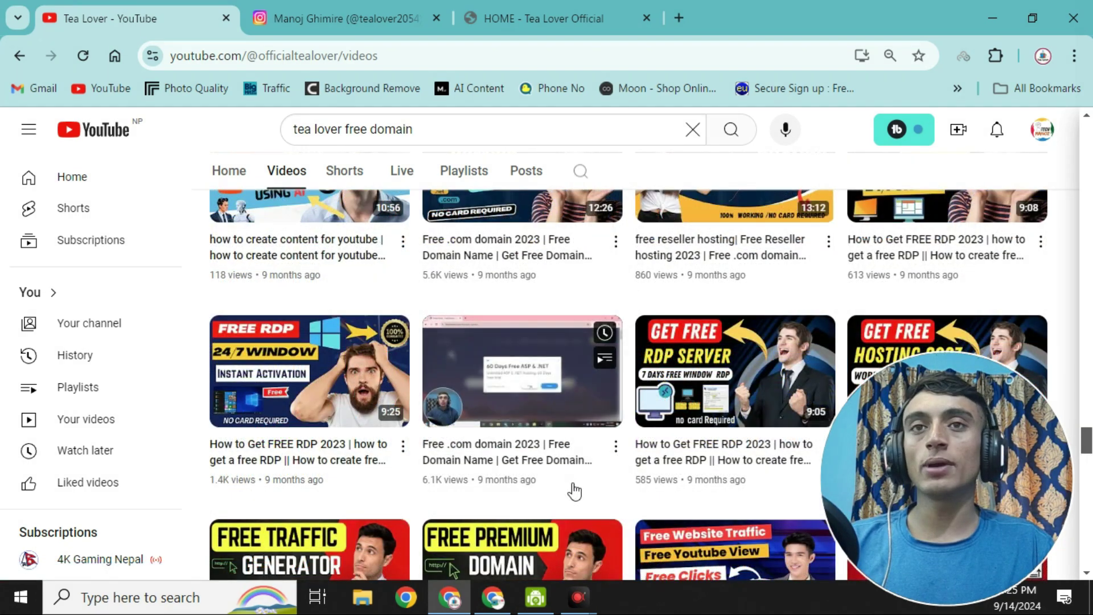
pyautogui.scroll(4, 574, 491)
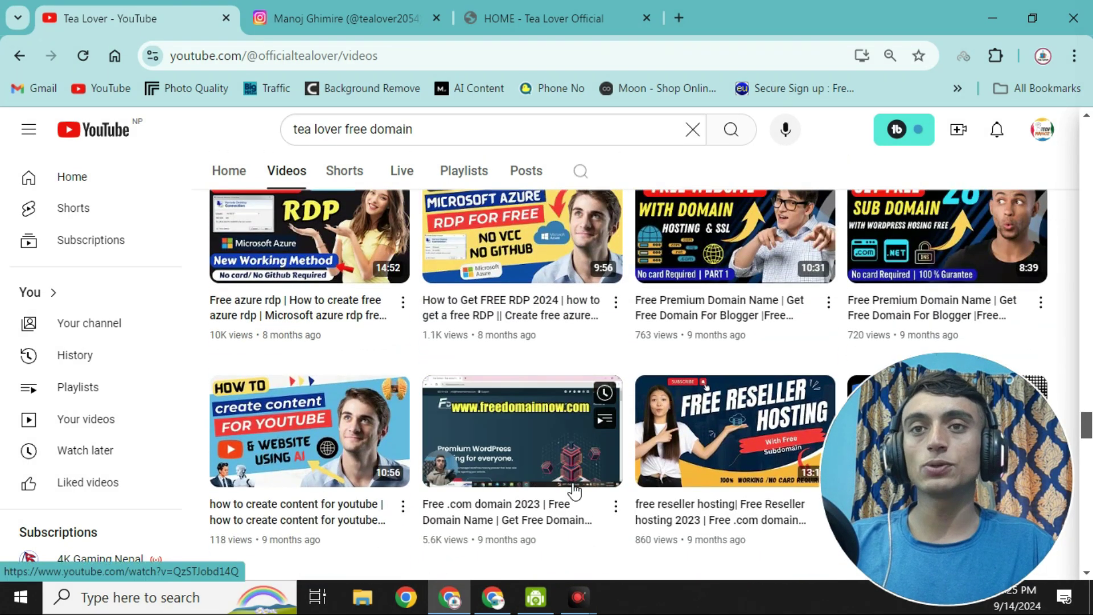
pyautogui.scroll(3, 574, 491)
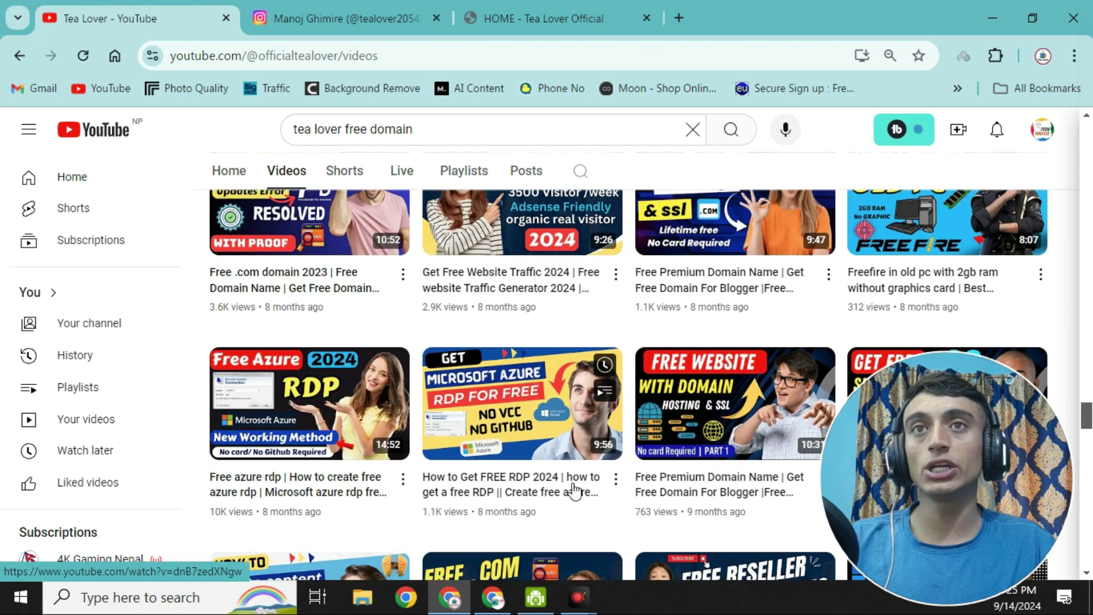
pyautogui.scroll(3, 590, 508)
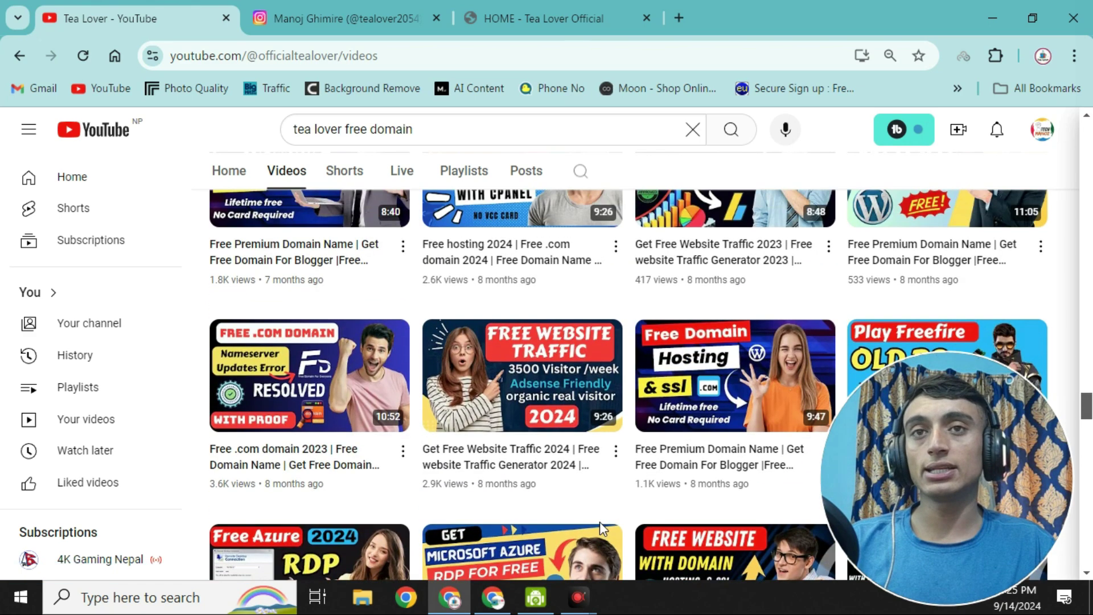
pyautogui.moveTo(601, 530)
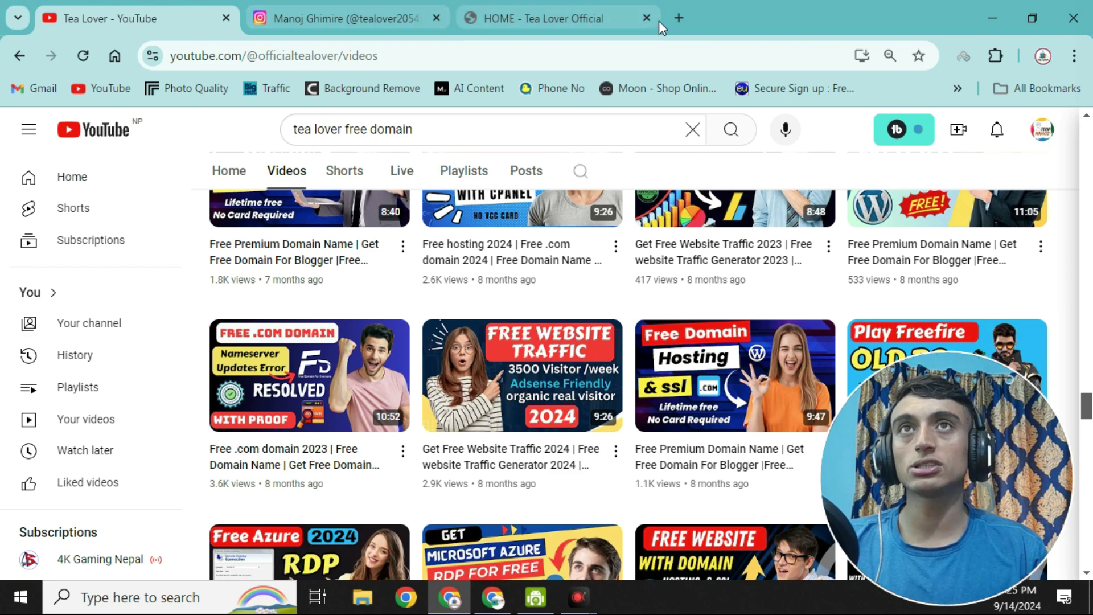
# Look at the Tea Lover Official website's free domain section and return to the Instagram profile
pyautogui.click(592, 20)
pyautogui.scroll(-3, 606, 299)
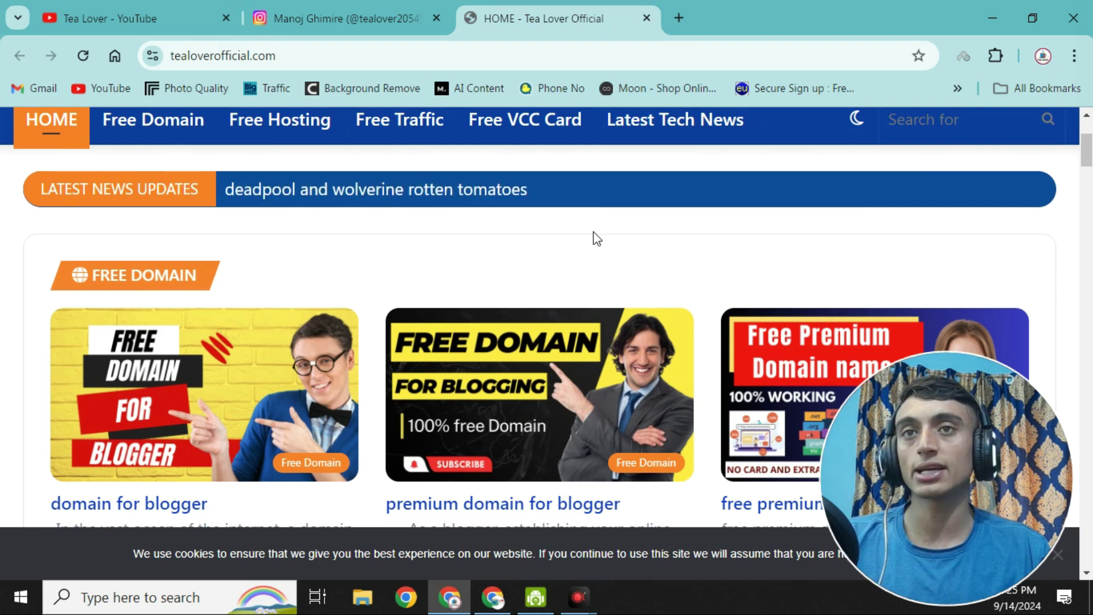
pyautogui.click(339, 21)
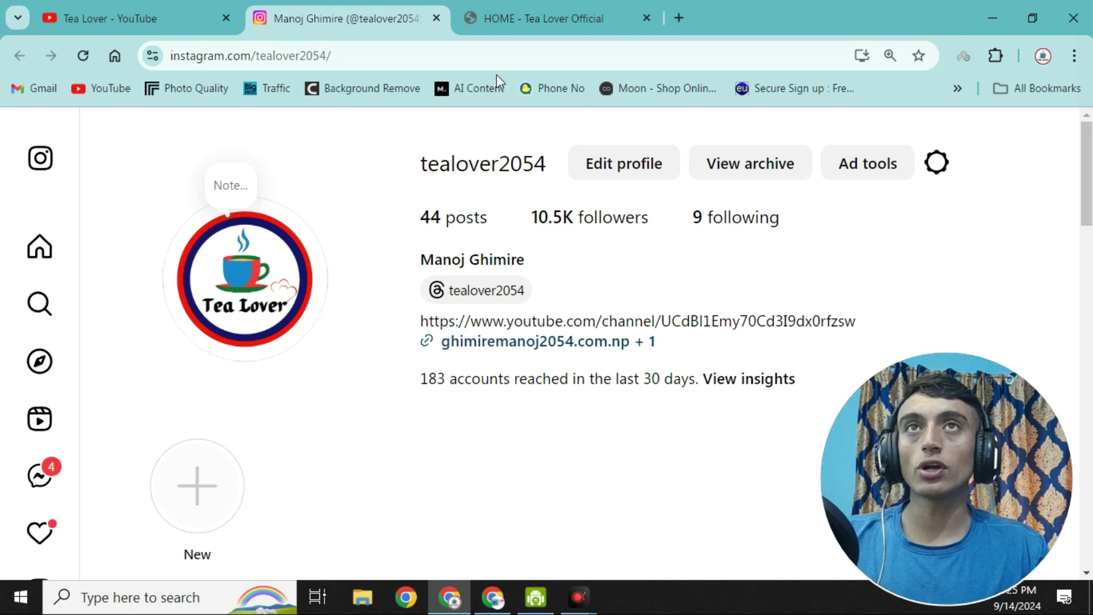
pyautogui.click(679, 17)
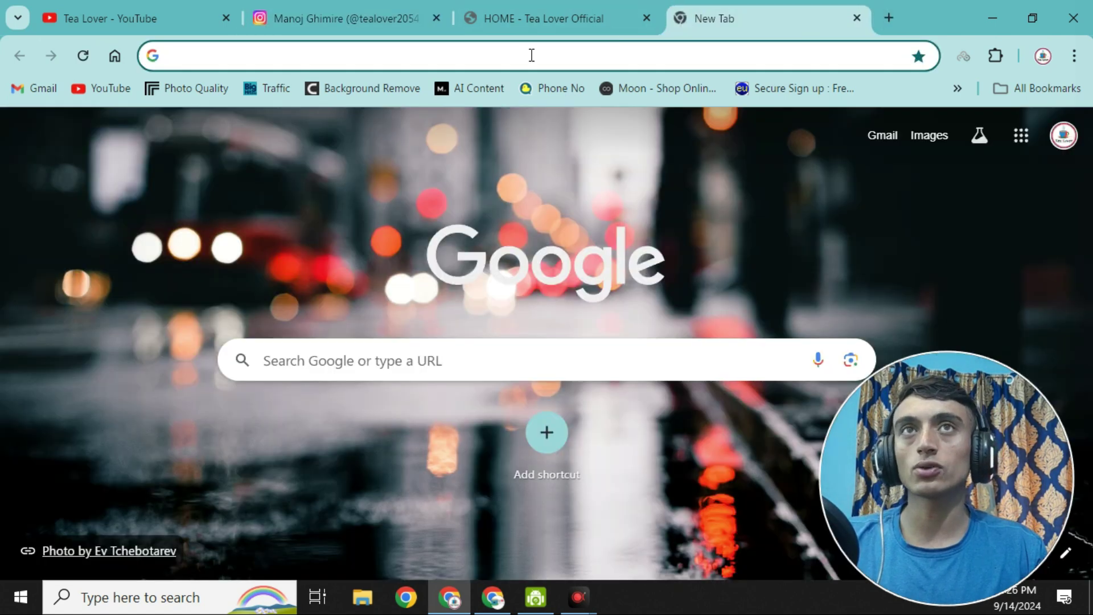
pyautogui.rightClick(531, 55)
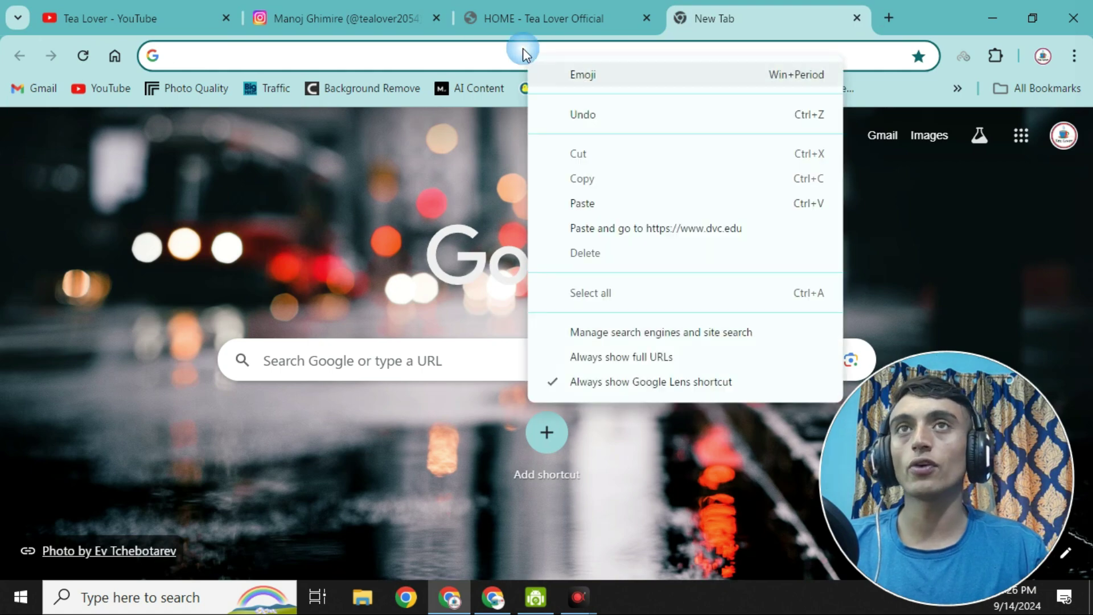
pyautogui.click(598, 228)
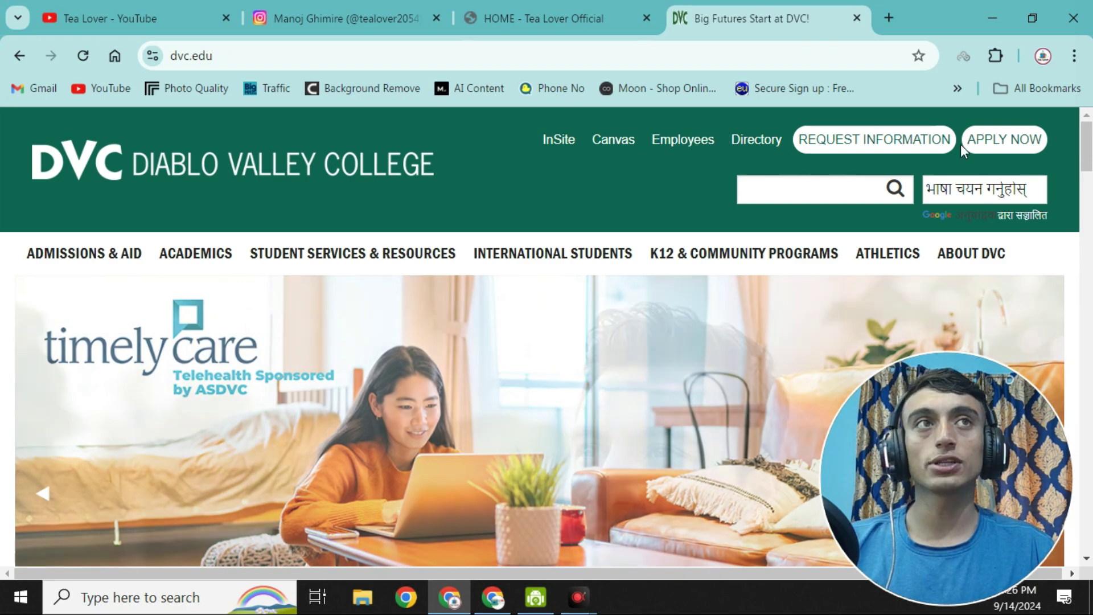
# Open Diablo Valley College's application instructions and start the application for international students
pyautogui.click(980, 145)
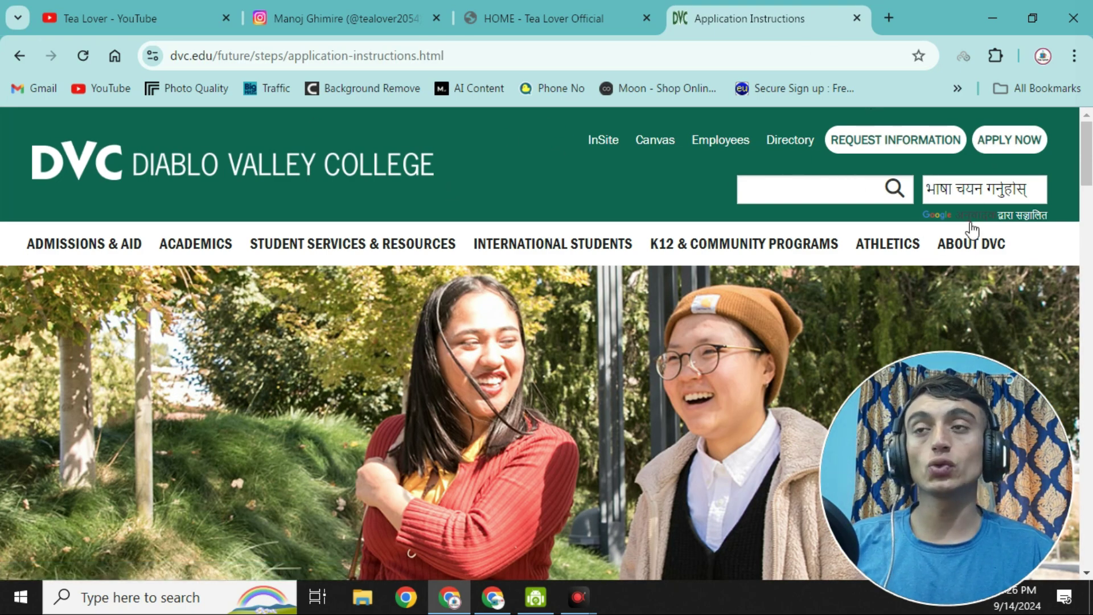
pyautogui.scroll(-8, 552, 351)
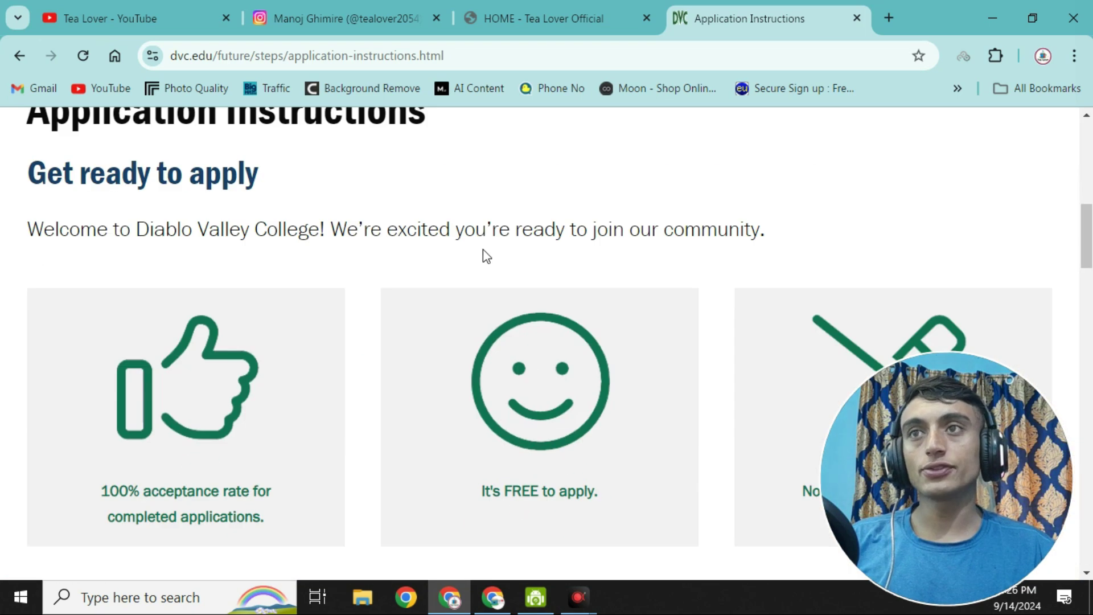
pyautogui.scroll(-7, 485, 256)
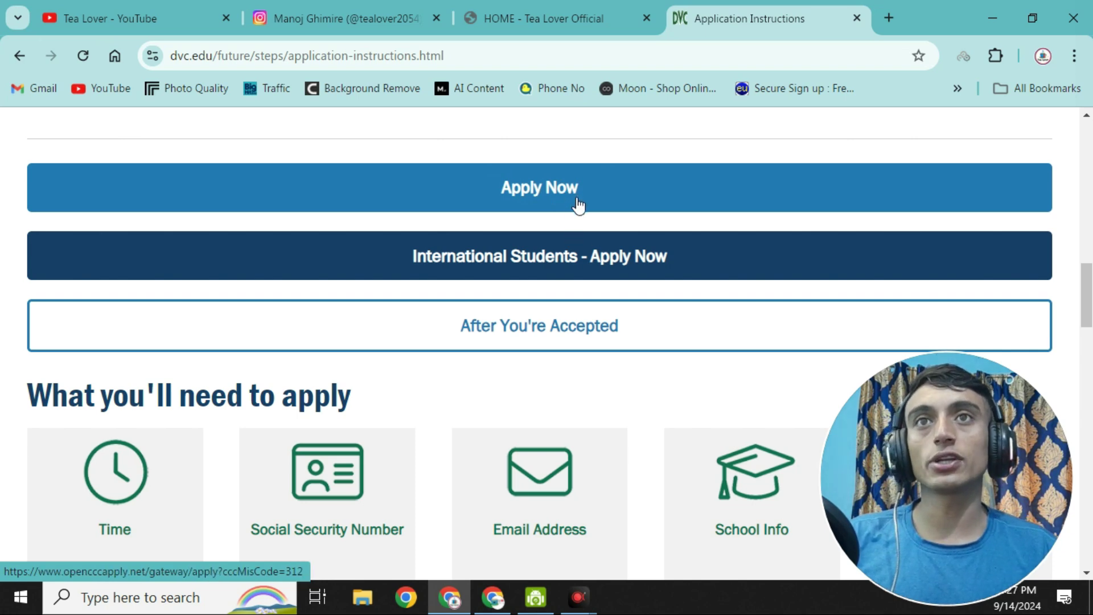
pyautogui.click(585, 274)
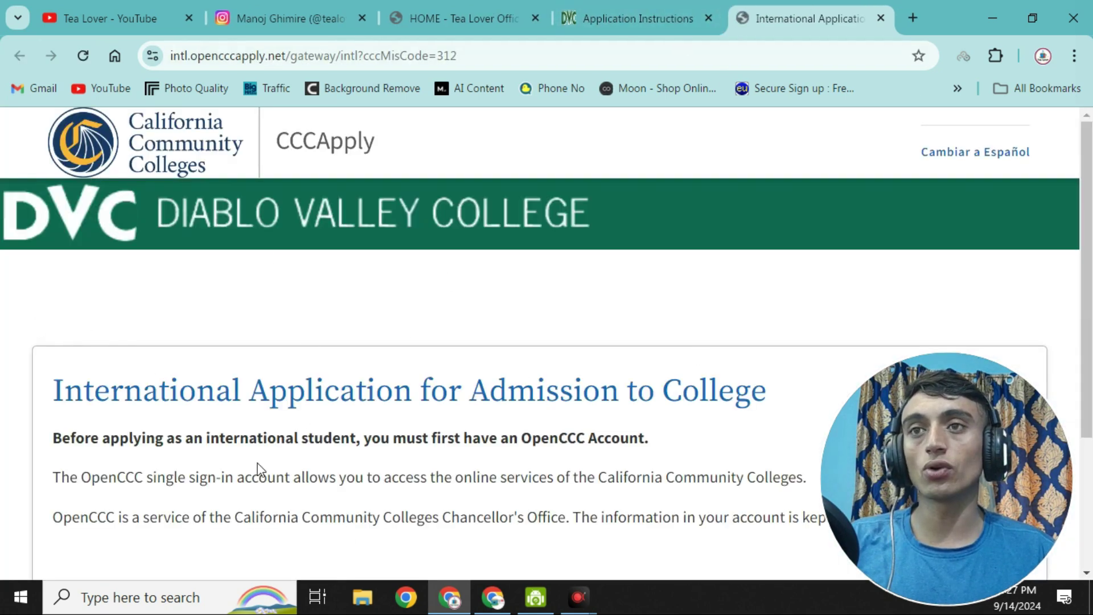
# Choose to create an OpenCCC account for the International Application for Admission to College
pyautogui.scroll(-3, 485, 353)
pyautogui.scroll(2, 479, 332)
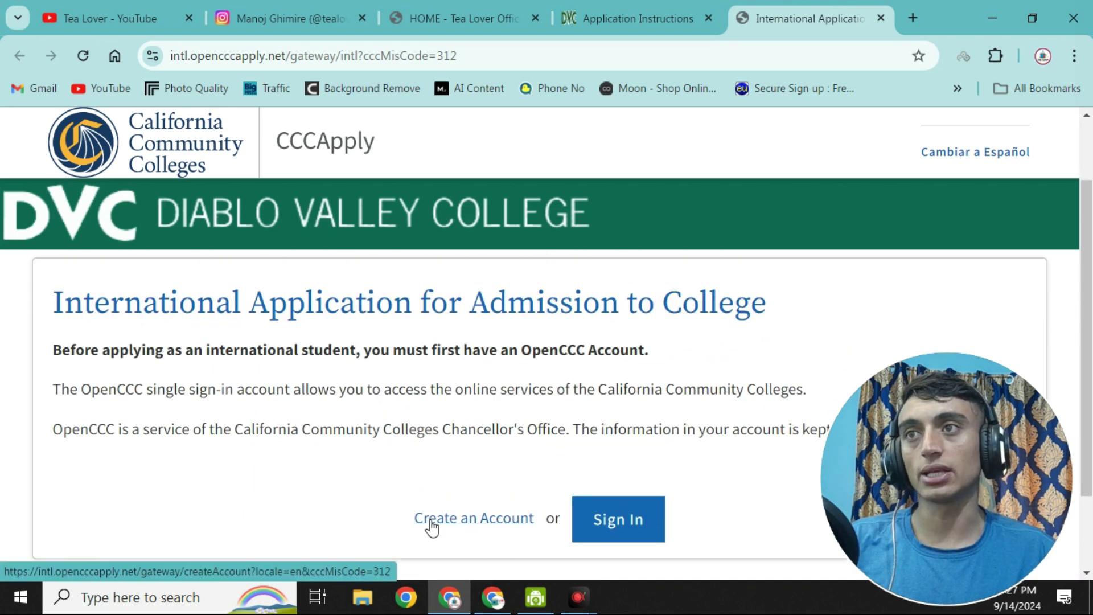
pyautogui.click(465, 525)
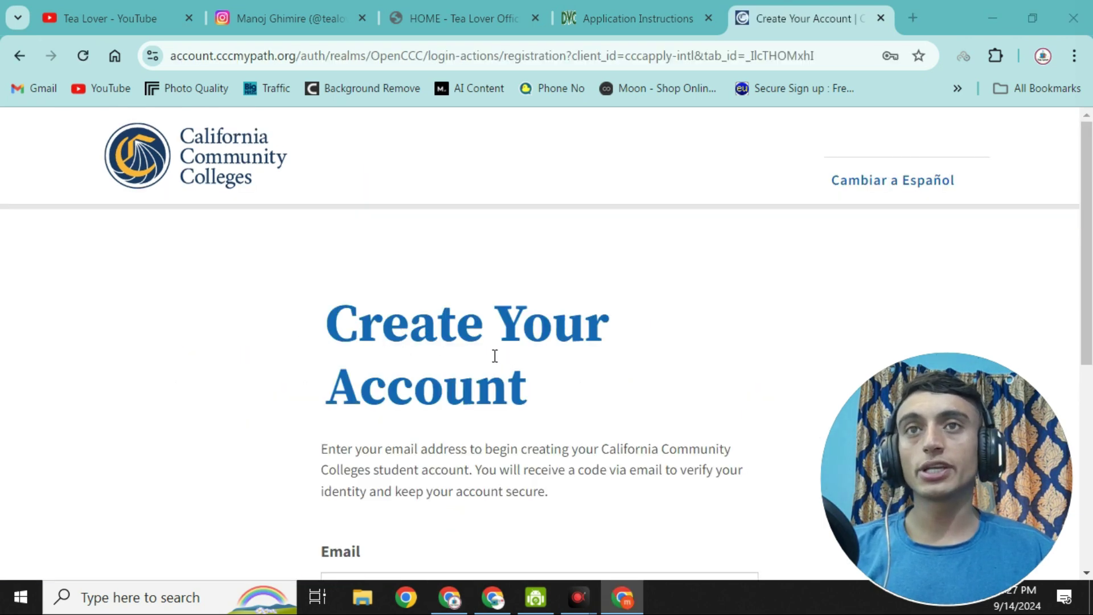
# Paste the applicant's e-mail address into the account creation form and request the security code by e-mail
pyautogui.scroll(-3, 494, 357)
pyautogui.rightClick(437, 415)
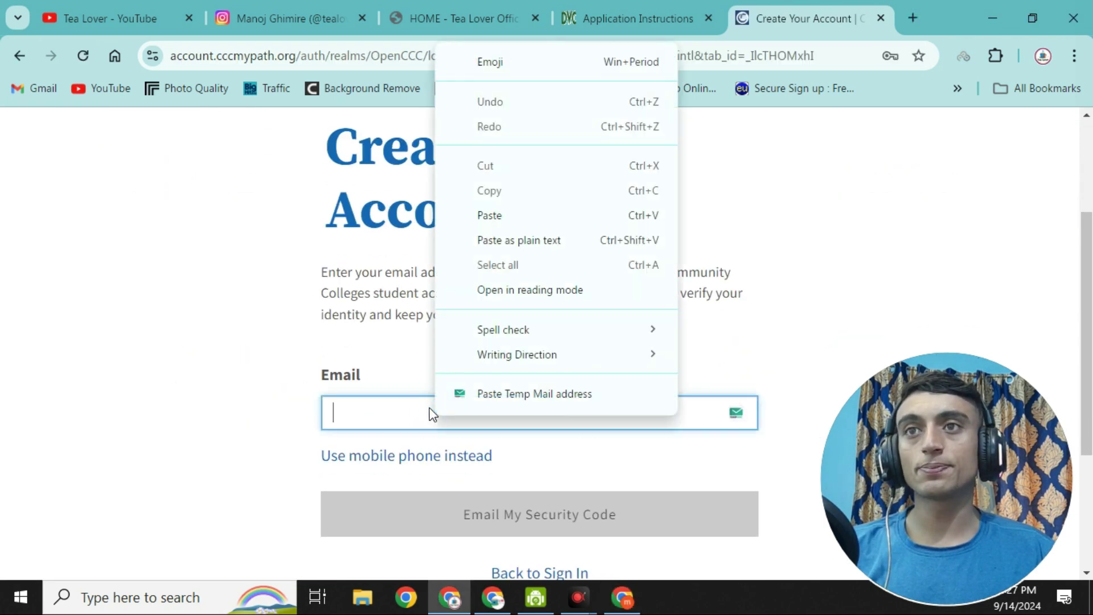
pyautogui.click(496, 214)
pyautogui.scroll(-3, 310, 303)
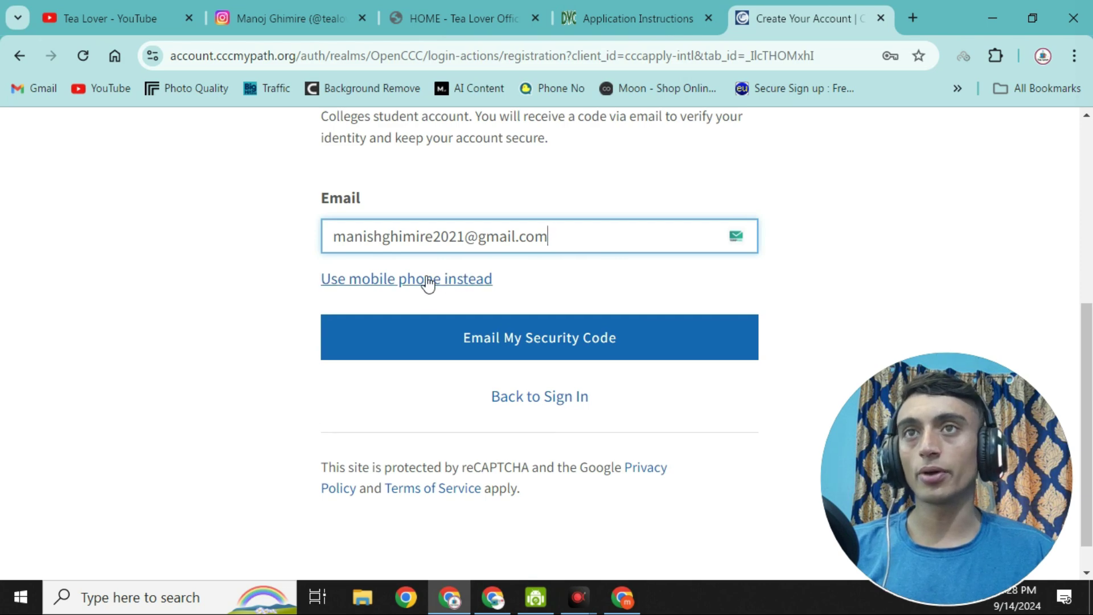
pyautogui.click(531, 351)
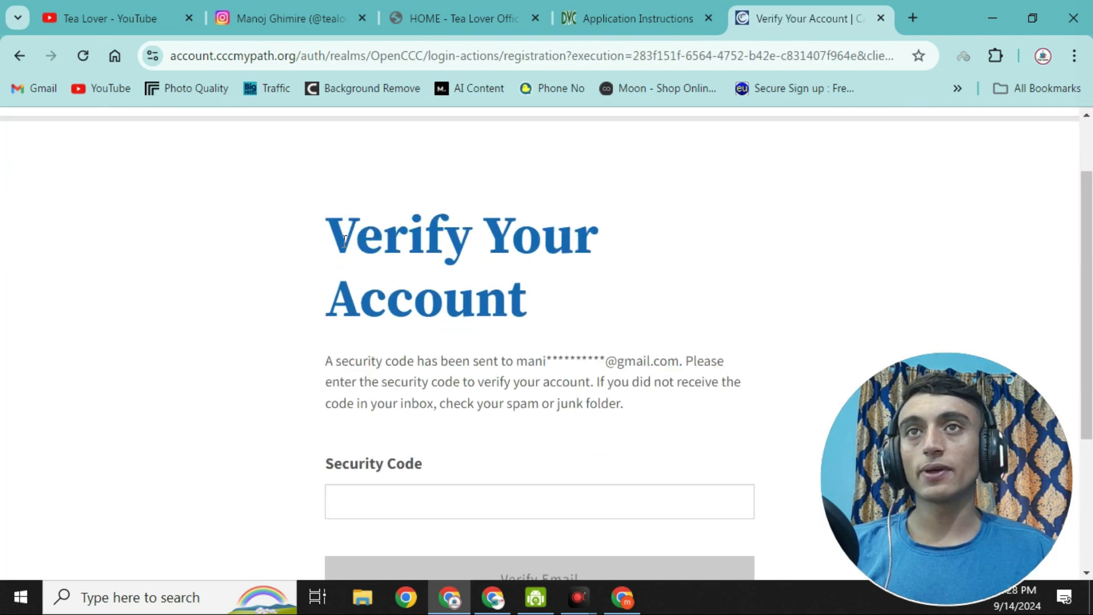
pyautogui.moveTo(344, 240); pyautogui.dragTo(640, 359)
pyautogui.click(640, 359)
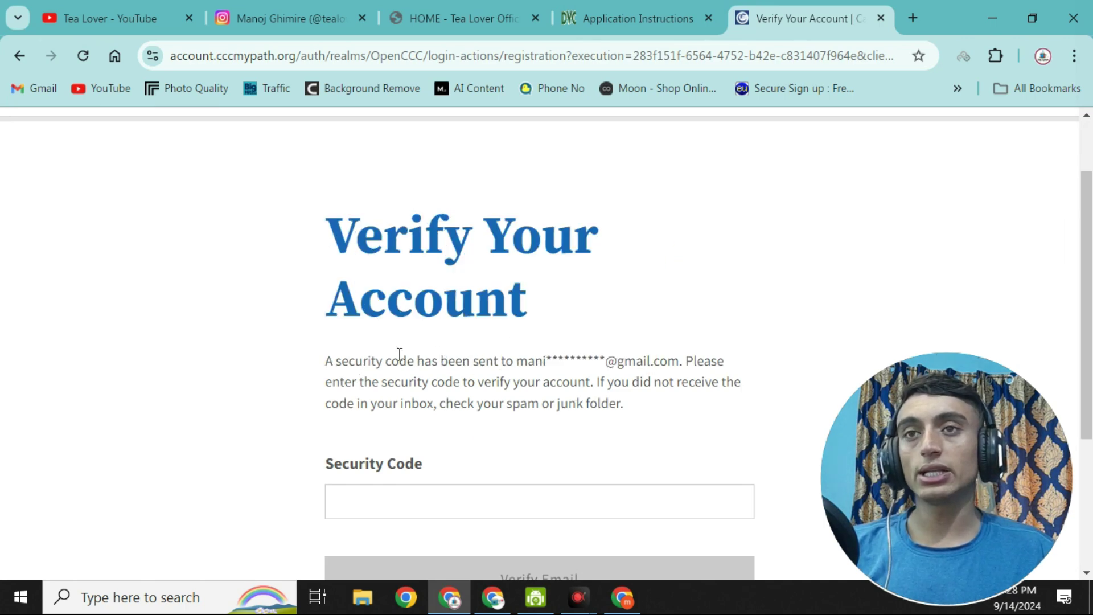
pyautogui.moveTo(317, 237); pyautogui.dragTo(625, 300)
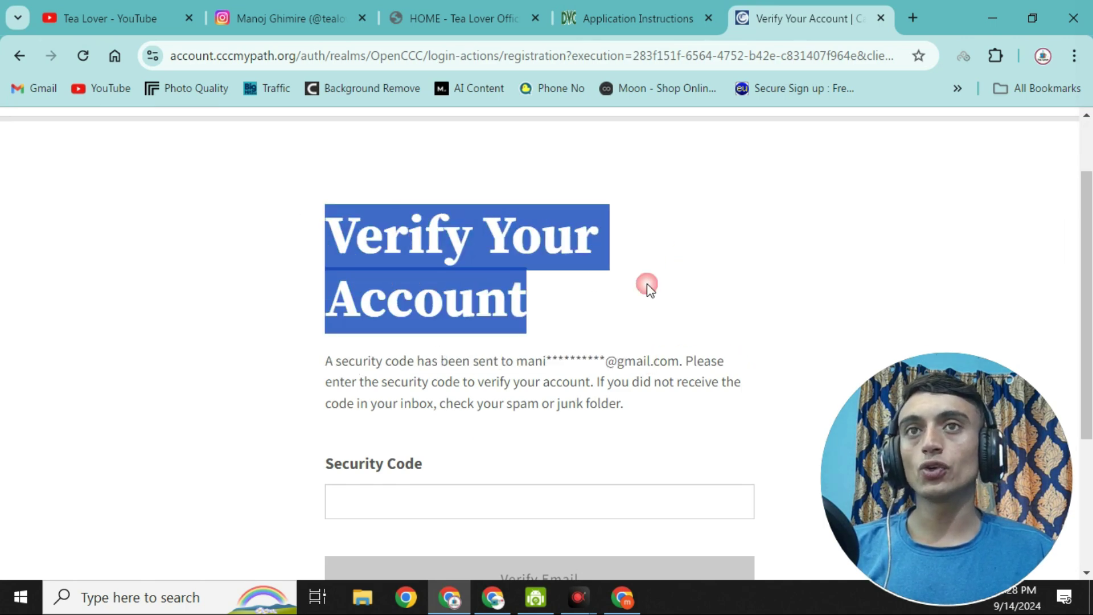
pyautogui.click(469, 381)
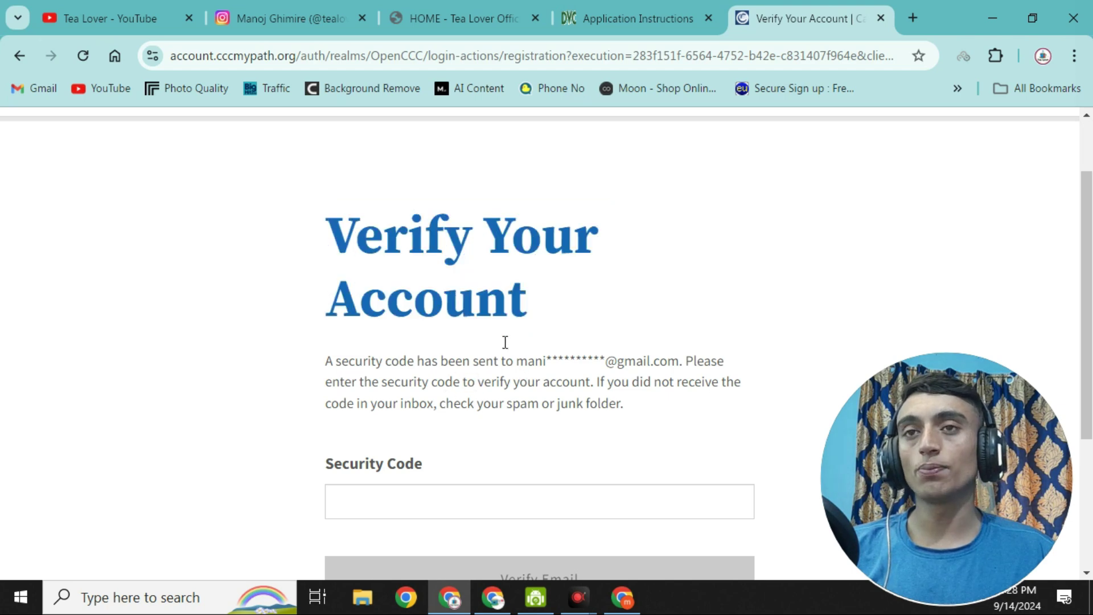
# Paste the received security code into the Security Code field and verify the e-mail
pyautogui.scroll(-3, 224, 517)
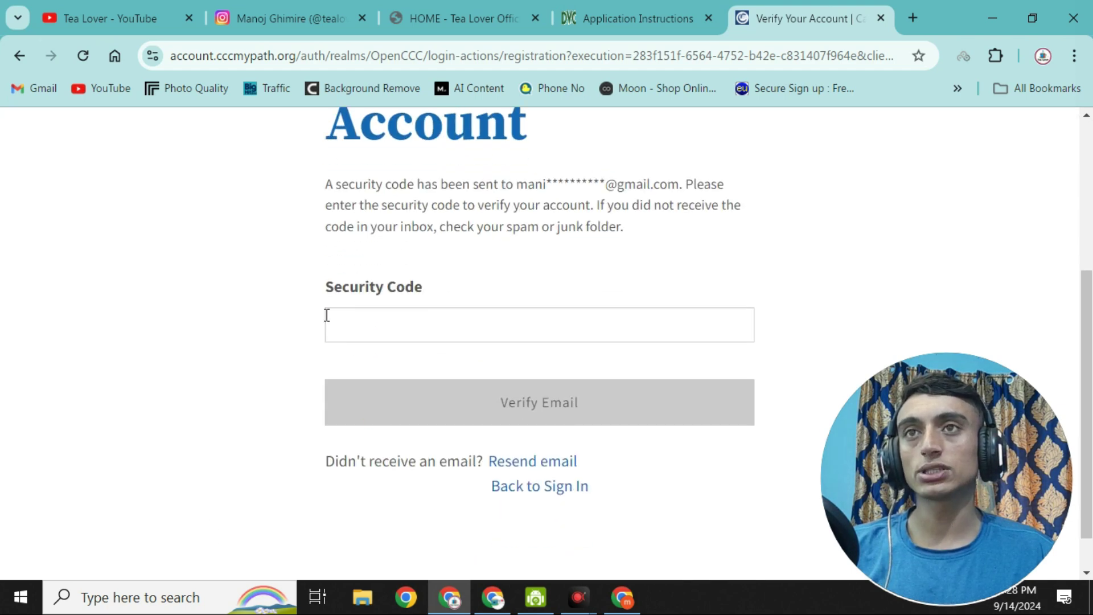
pyautogui.click(418, 316)
pyautogui.hotkey('ctrl', 'v')
pyautogui.scroll(-1, 347, 251)
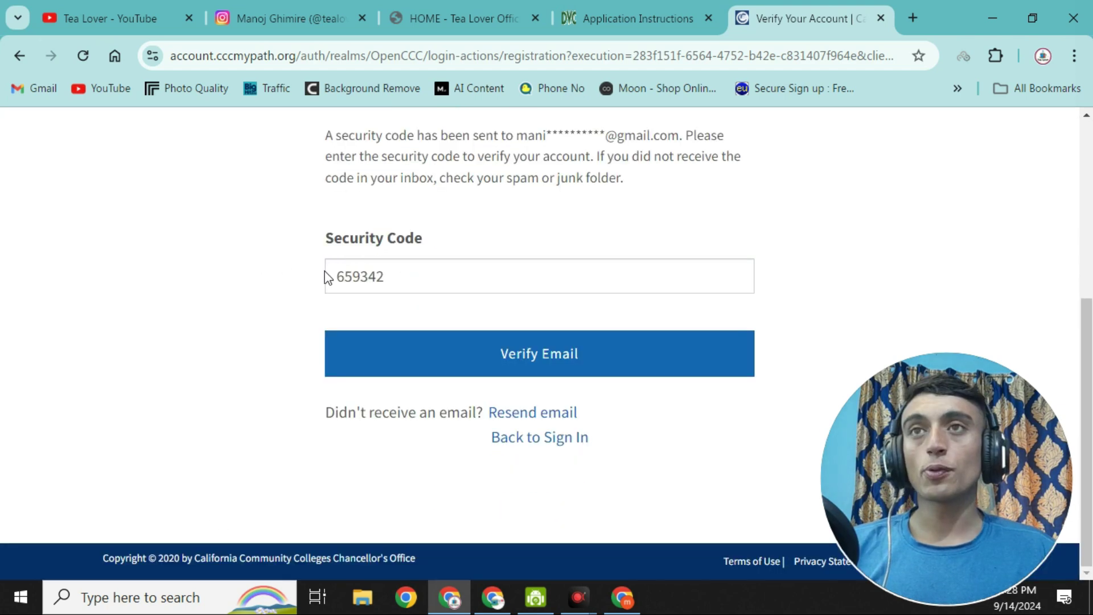
pyautogui.click(507, 370)
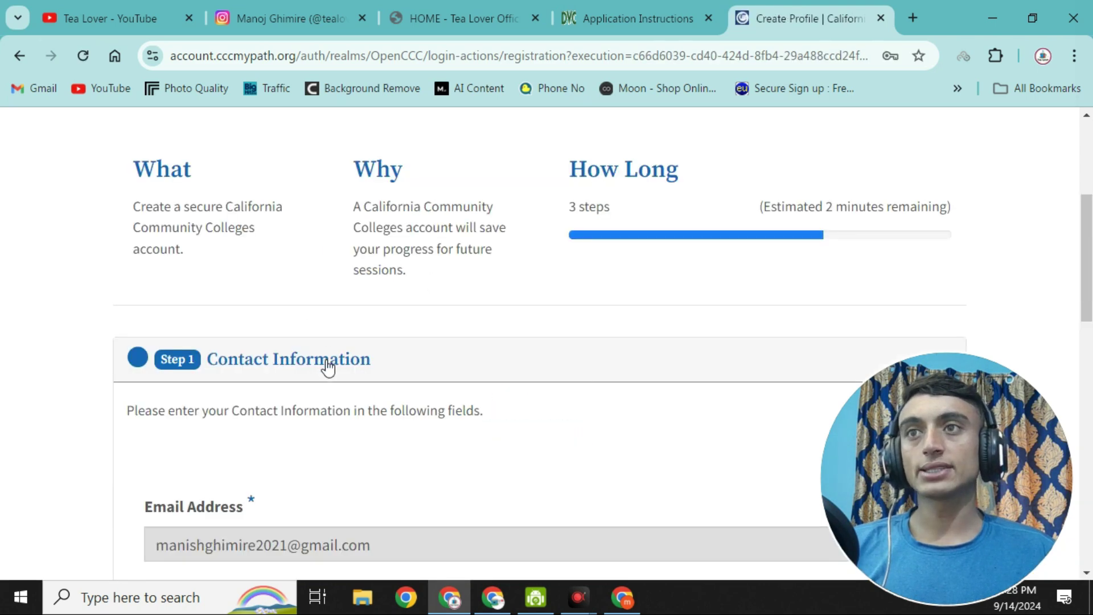
pyautogui.click(433, 360)
pyautogui.click(488, 351)
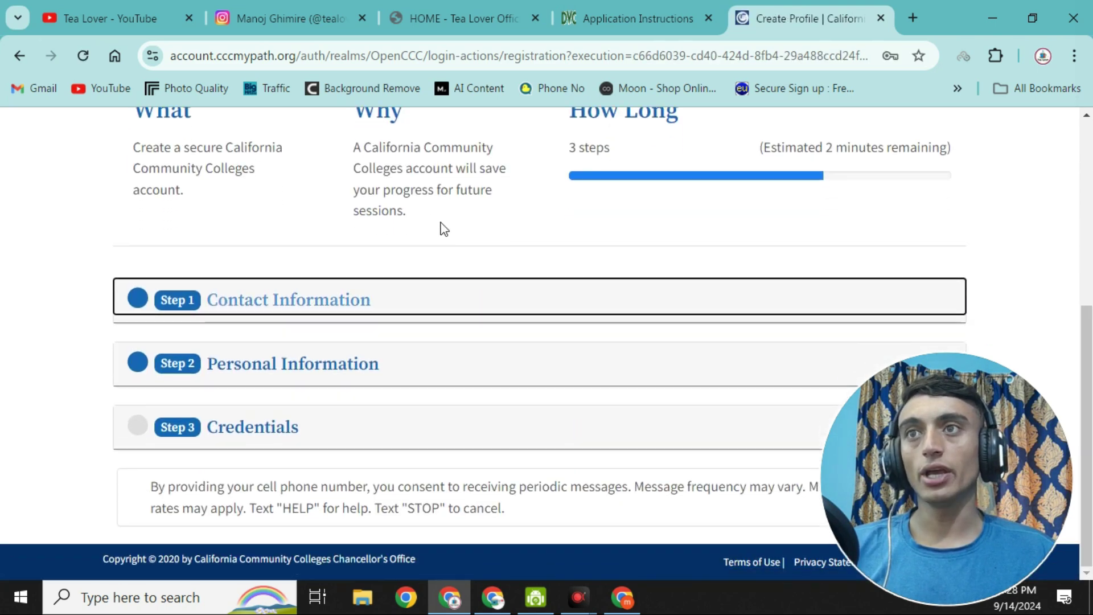
pyautogui.click(364, 312)
# Fill in the primary phone number under Contact Information, with + before the country code
pyautogui.scroll(-9, 365, 319)
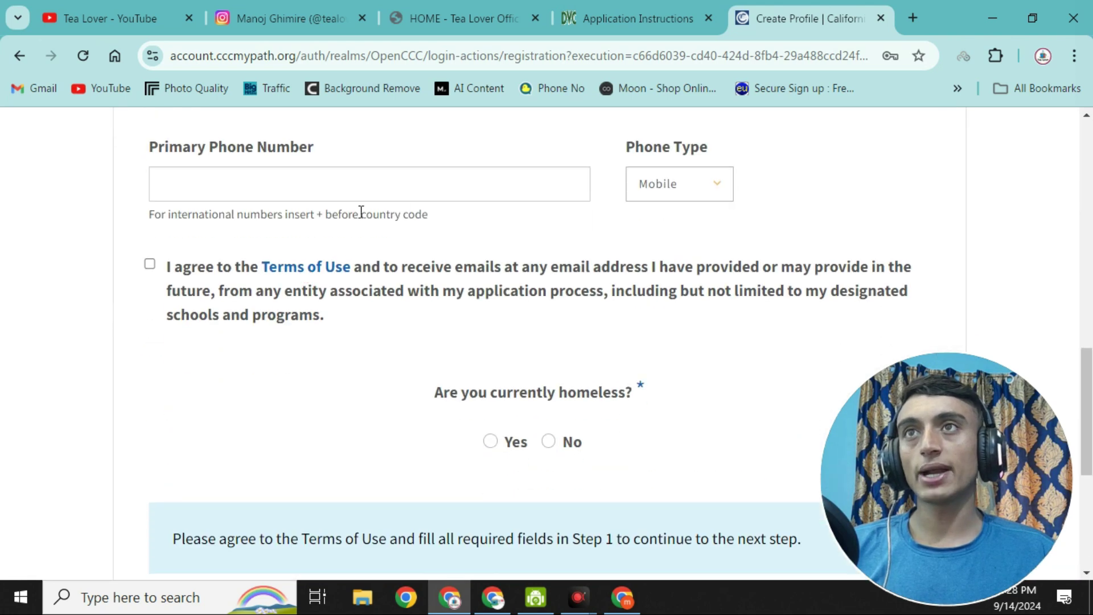
pyautogui.scroll(3, 361, 213)
pyautogui.scroll(2, 322, 379)
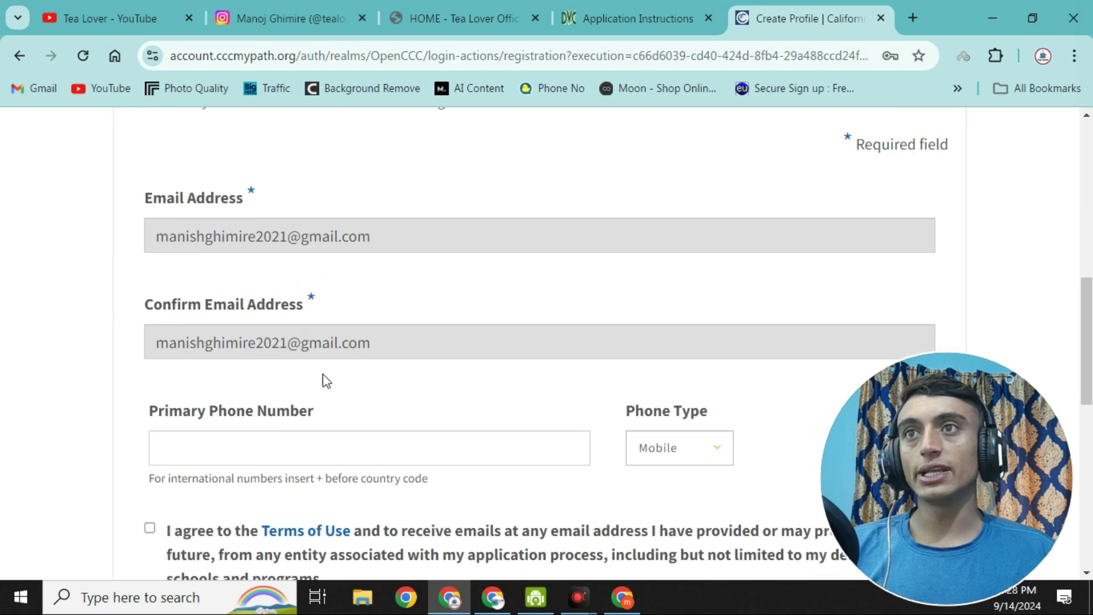
pyautogui.click(309, 443)
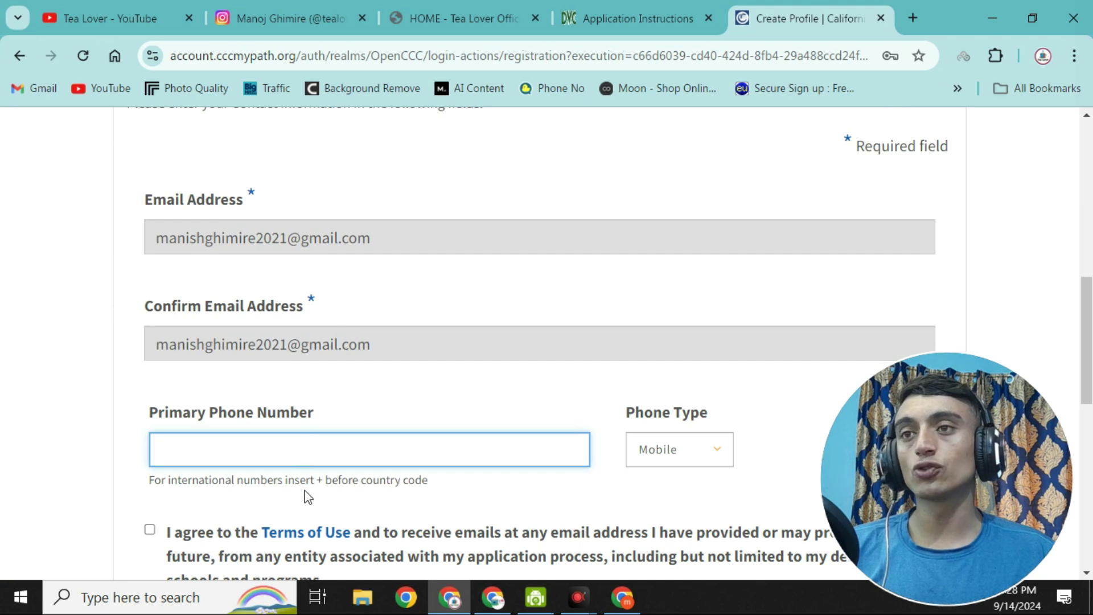
pyautogui.moveTo(163, 481); pyautogui.dragTo(326, 482)
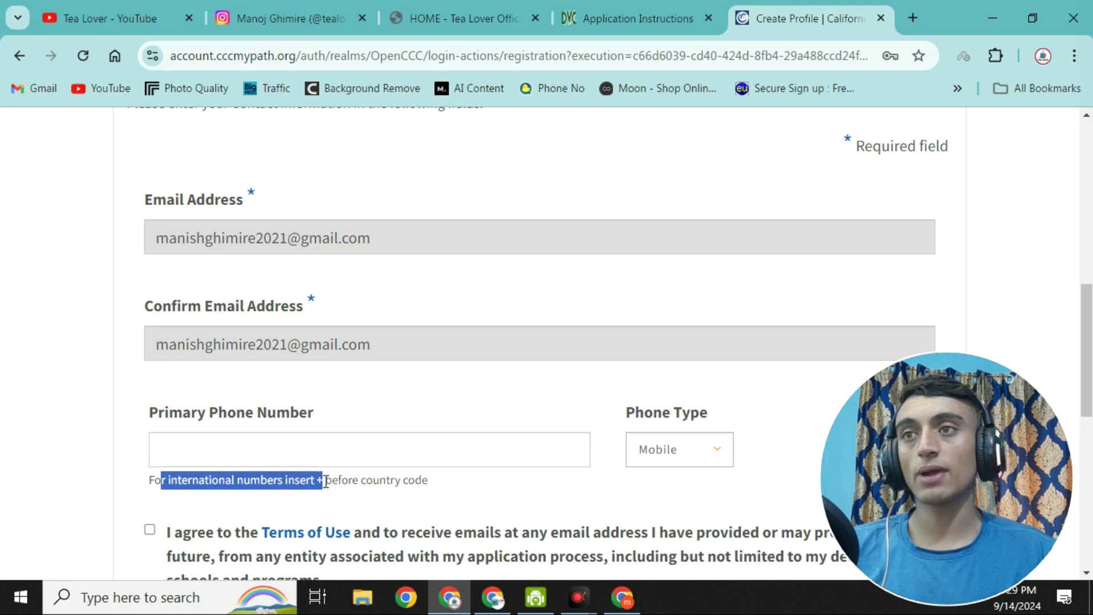
# Agree to the Terms of Use and answer No to the question about being currently homeless
pyautogui.scroll(-5, 317, 376)
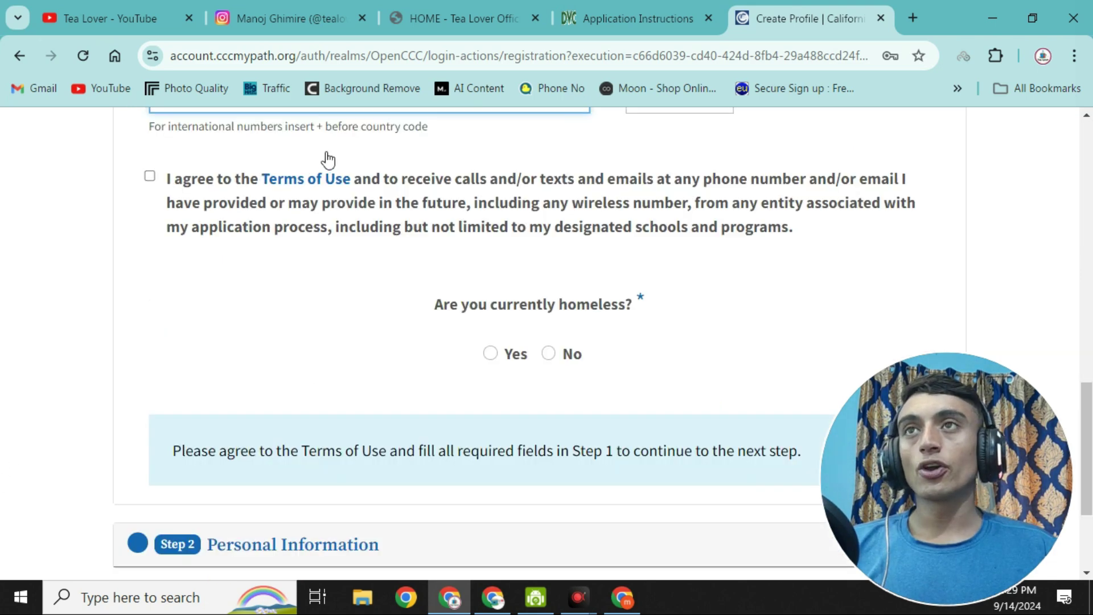
pyautogui.click(150, 177)
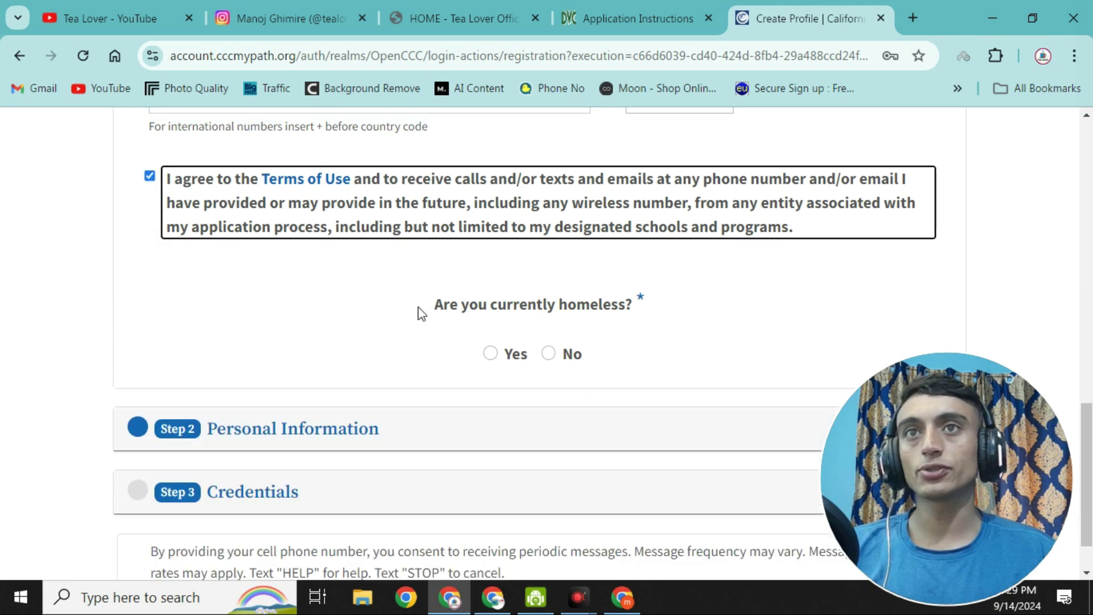
pyautogui.click(549, 355)
pyautogui.scroll(-2, 256, 268)
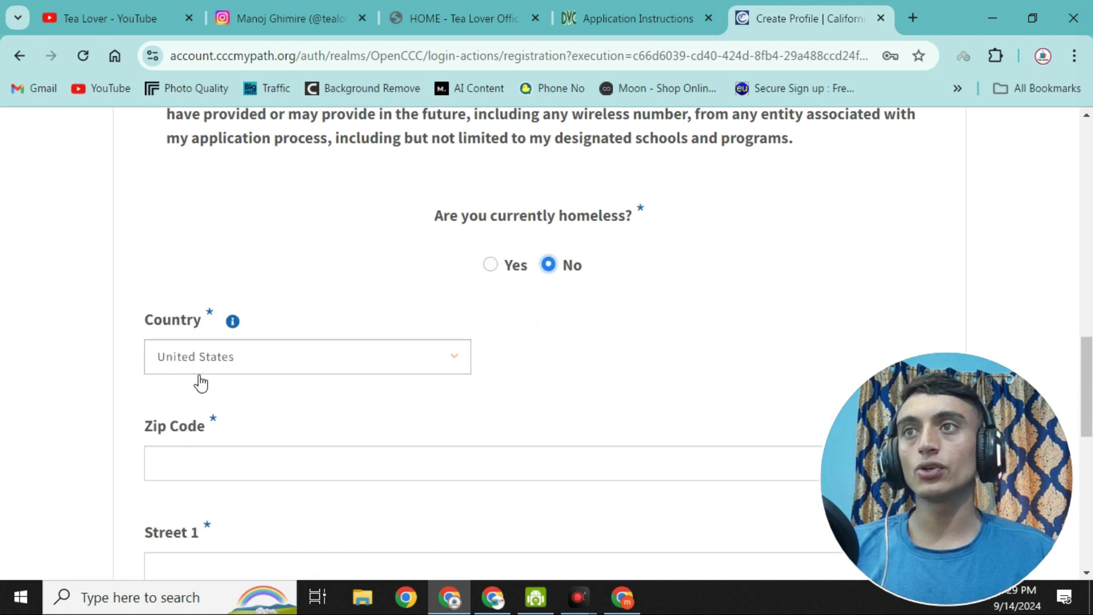
# Select the applicant's country, complete the home address with state and postal code, and continue to Personal Information
pyautogui.click(274, 364)
pyautogui.scroll(-4, 250, 239)
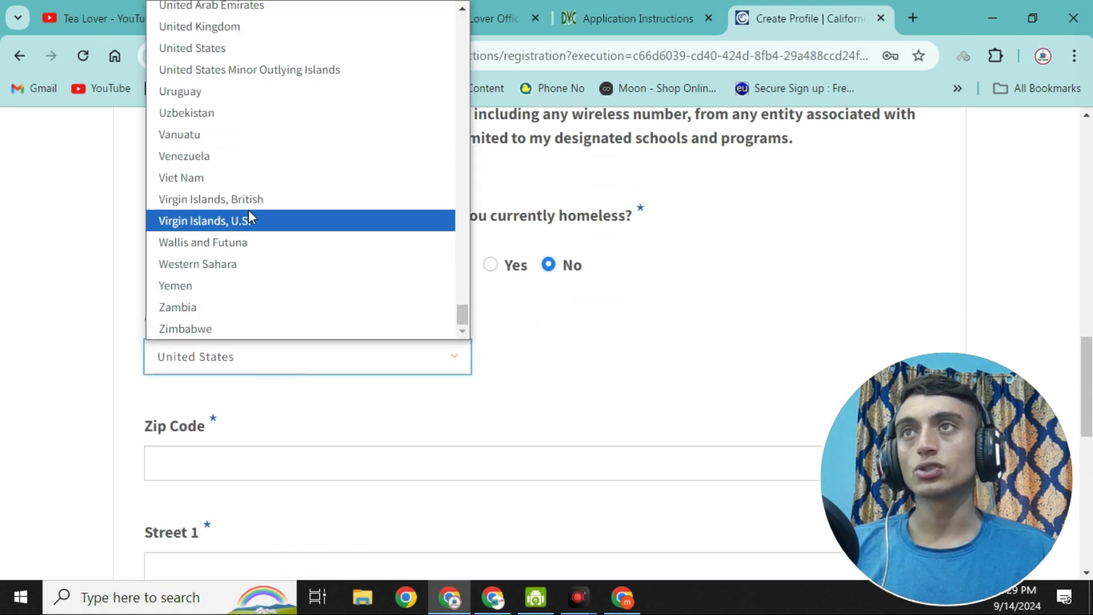
pyautogui.scroll(15, 249, 212)
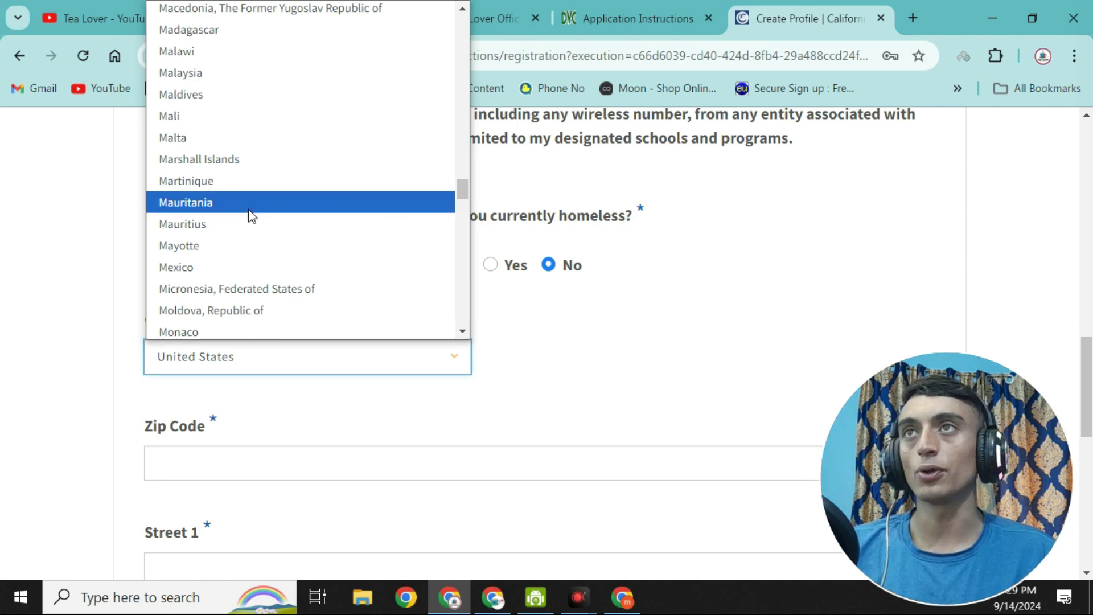
pyautogui.scroll(1, 254, 224)
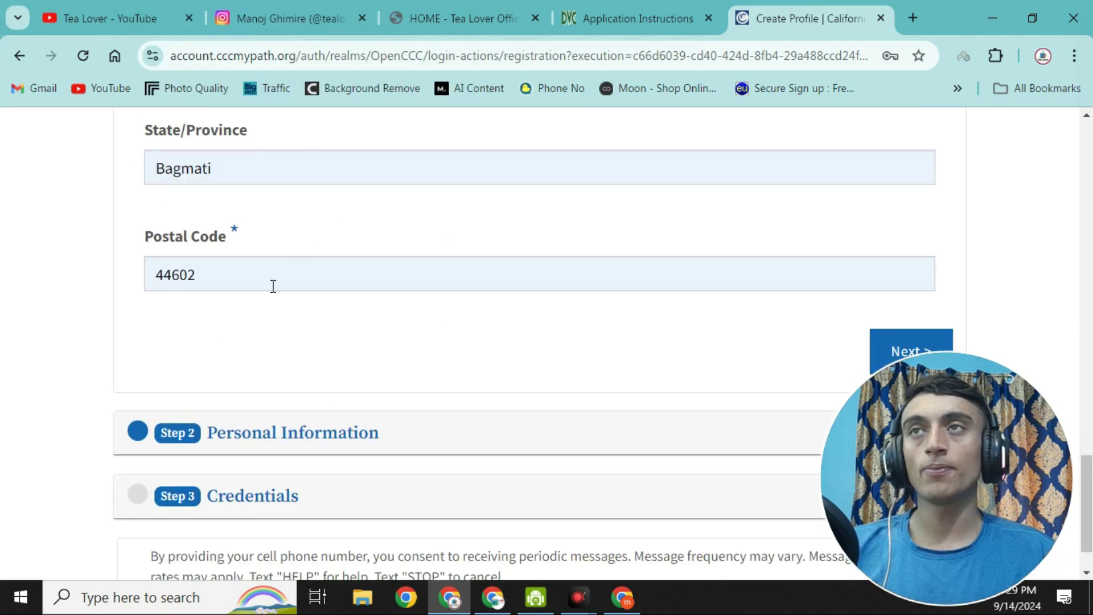
pyautogui.scroll(-2, 332, 210)
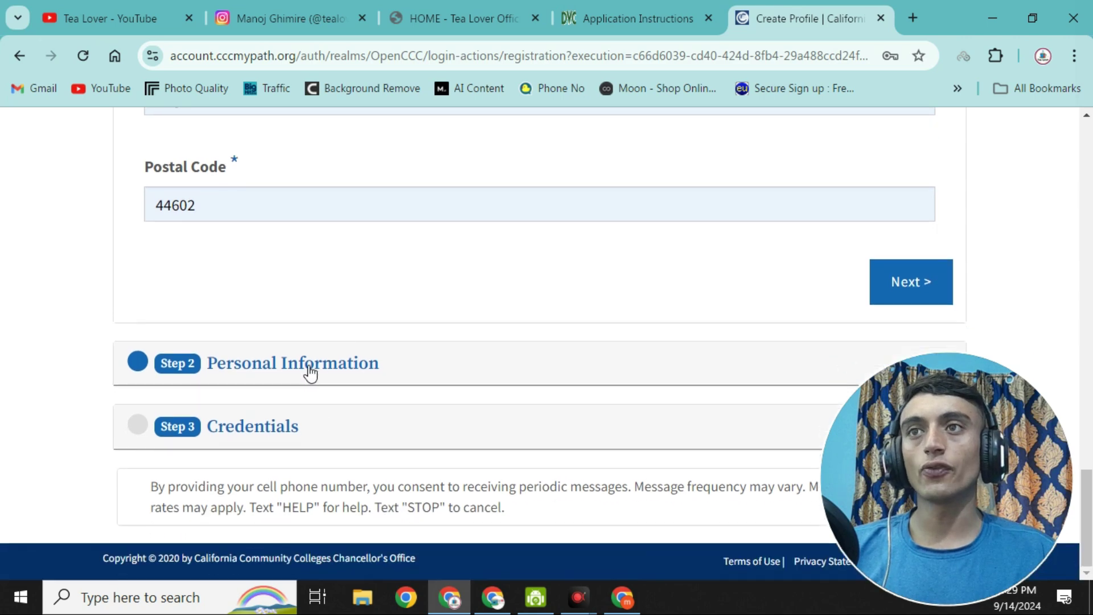
pyautogui.click(902, 287)
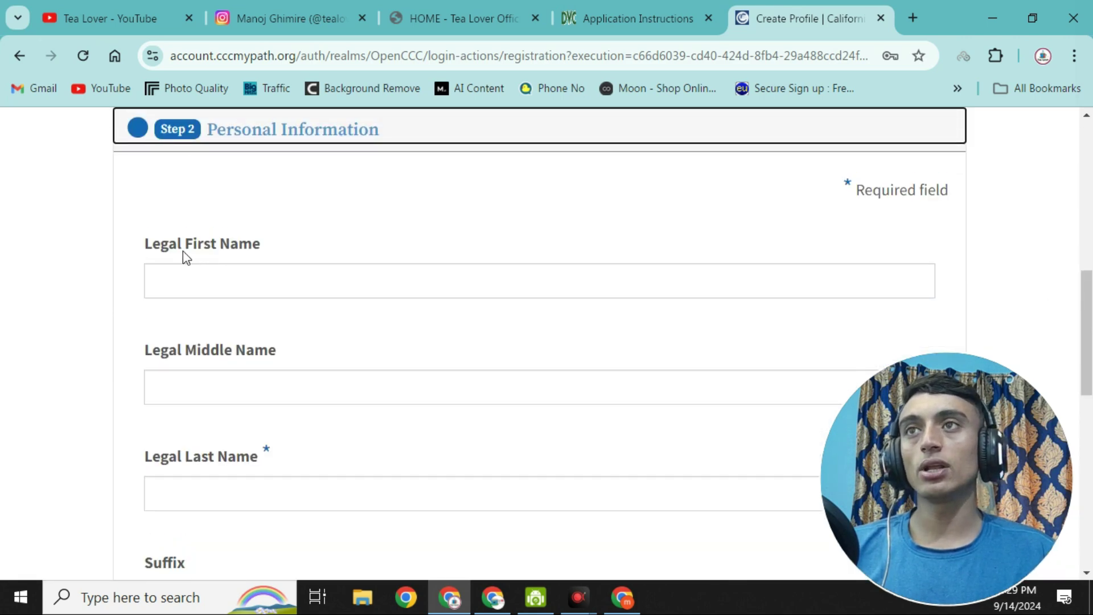
# Fill in the applicant's legal first and last names from the saved address profile
pyautogui.scroll(-3, 483, 310)
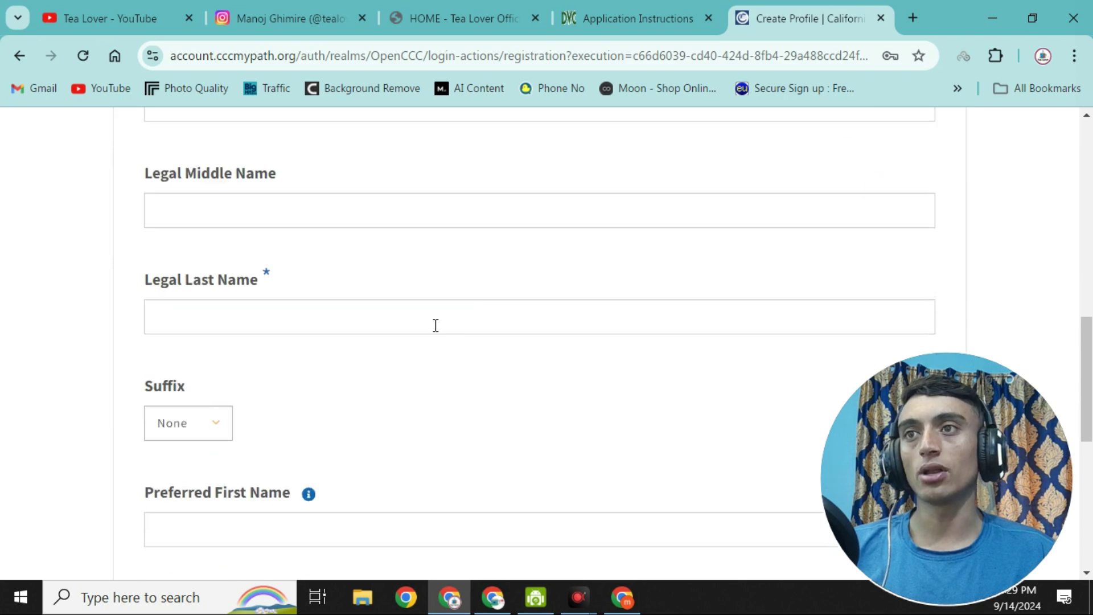
pyautogui.scroll(3, 435, 324)
pyautogui.click(272, 272)
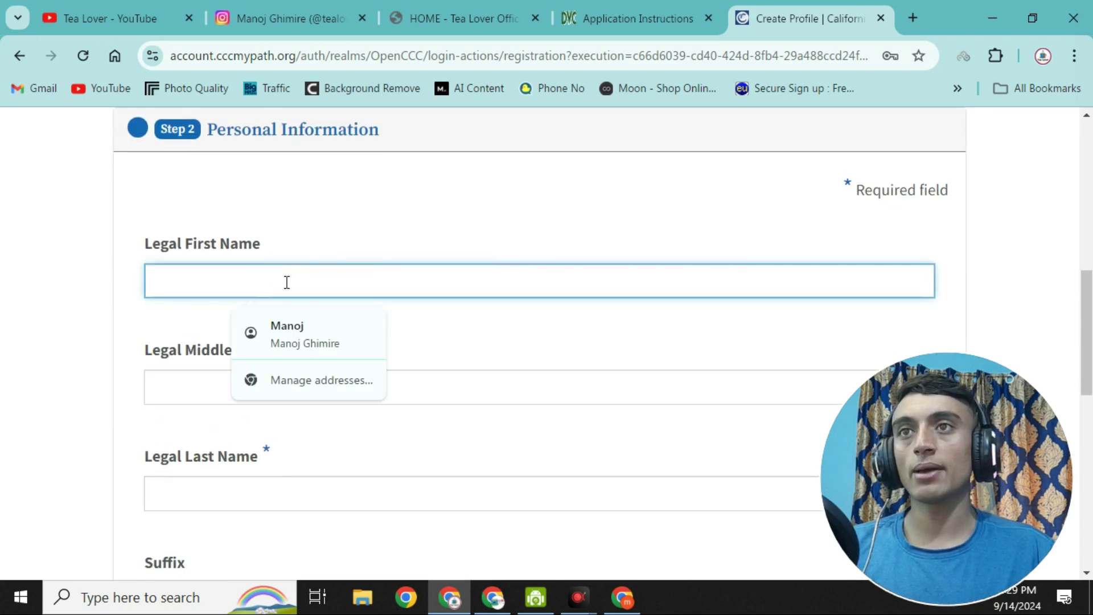
pyautogui.click(308, 335)
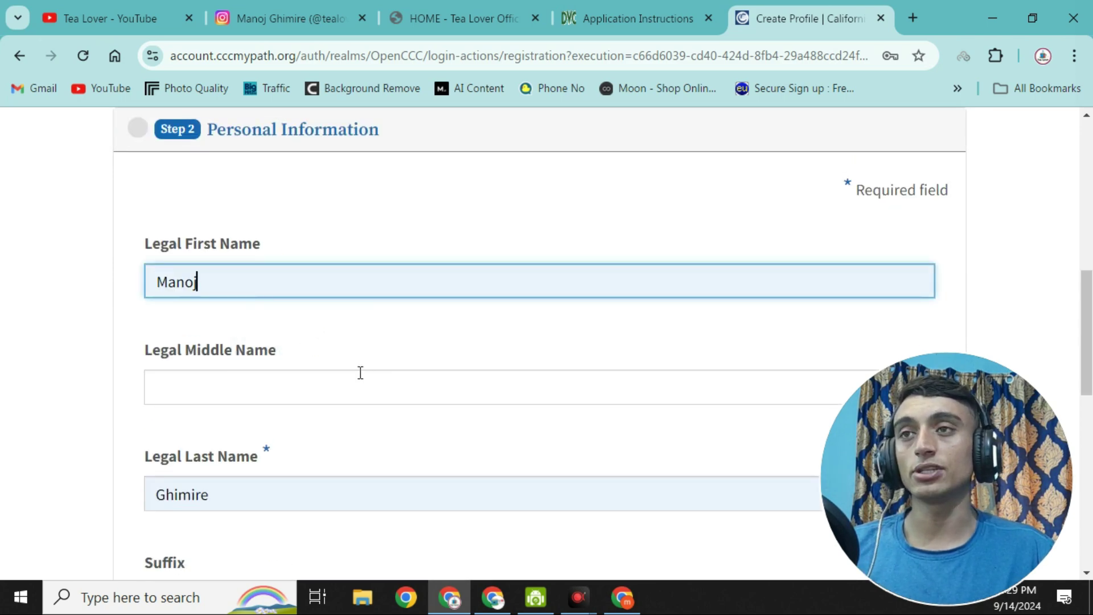
# Set the name suffix to Sr., and complete both date of birth fields before continuing to Credentials
pyautogui.scroll(-8, 360, 373)
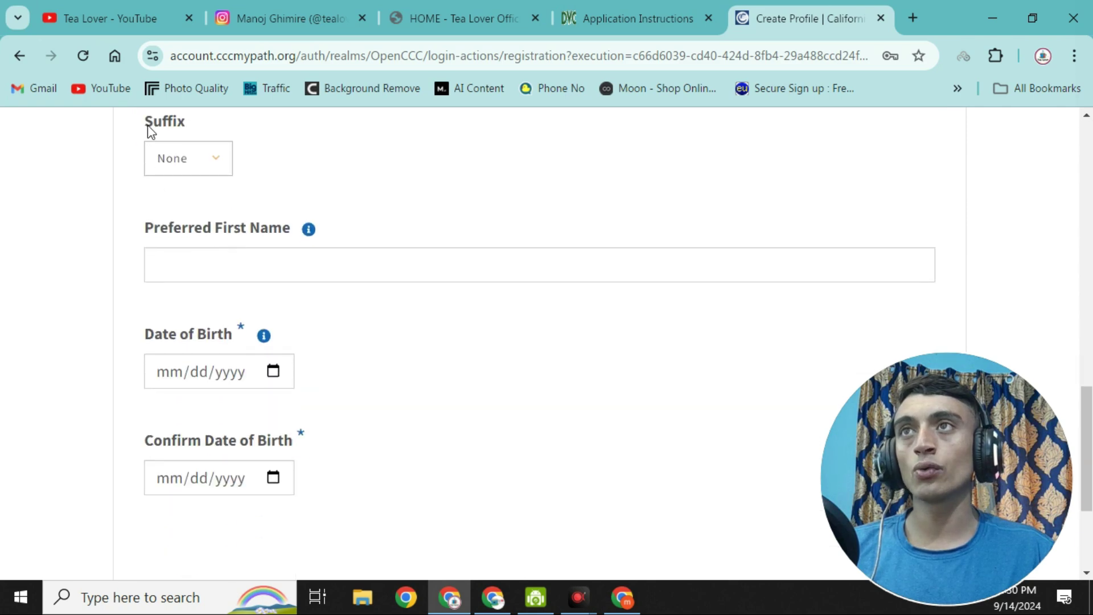
pyautogui.click(205, 162)
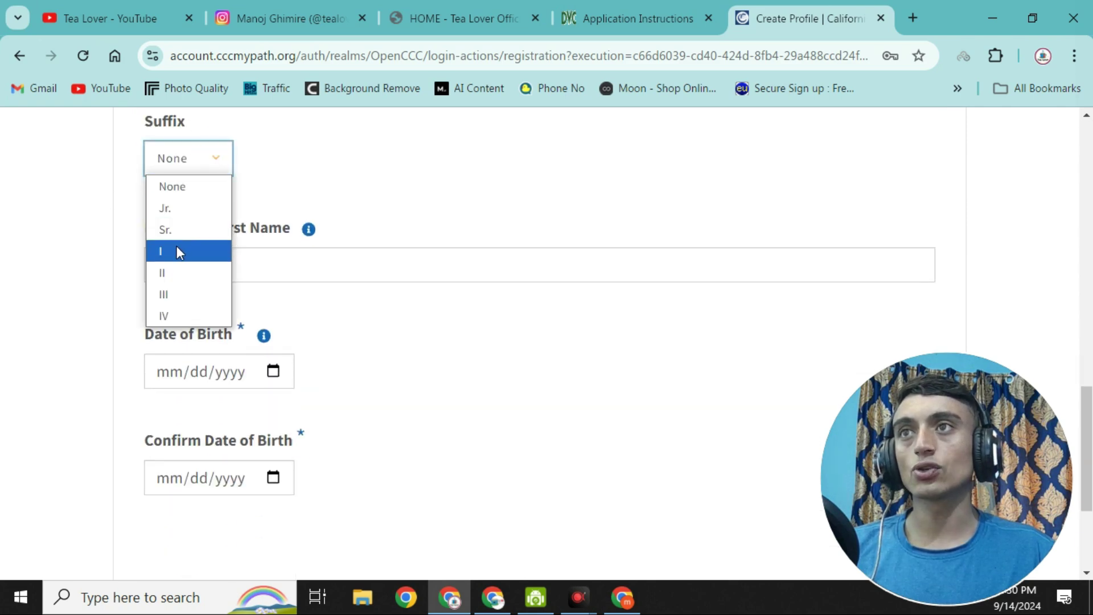
pyautogui.click(171, 229)
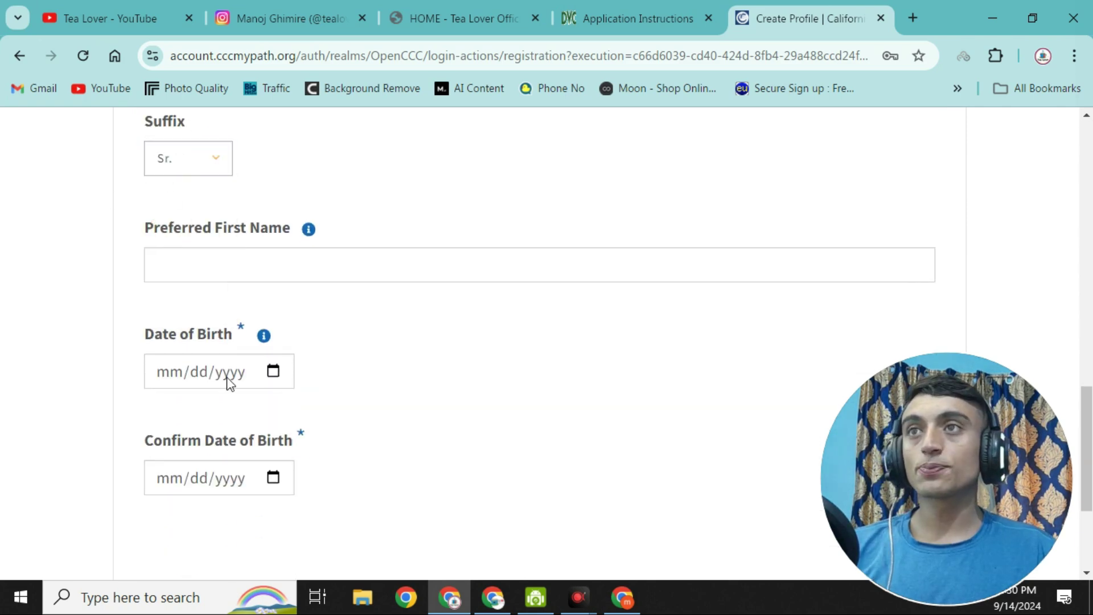
pyautogui.click(273, 370)
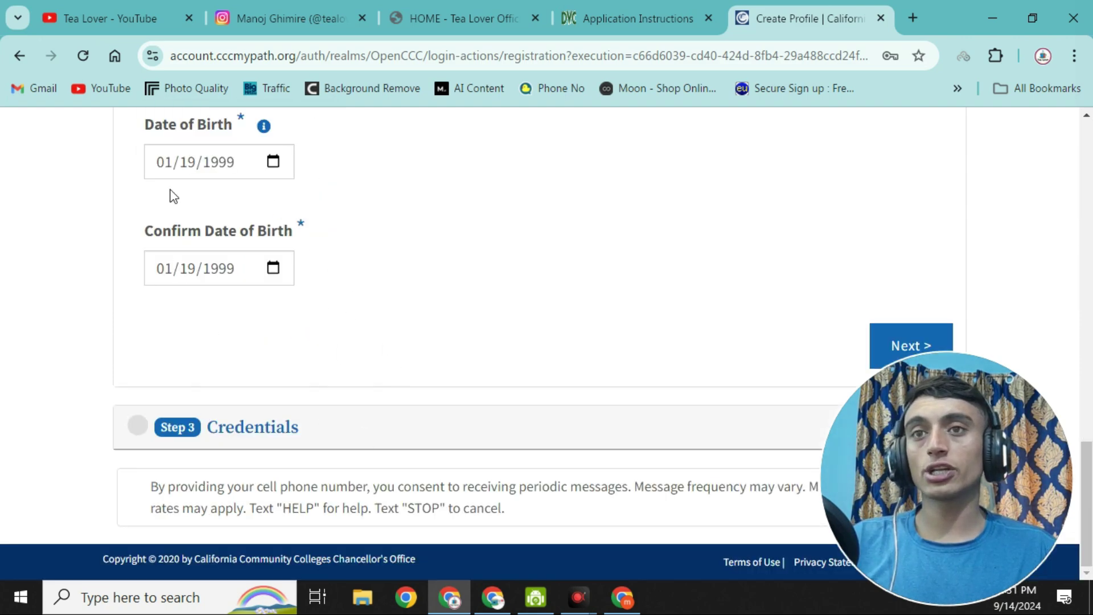
pyautogui.click(887, 336)
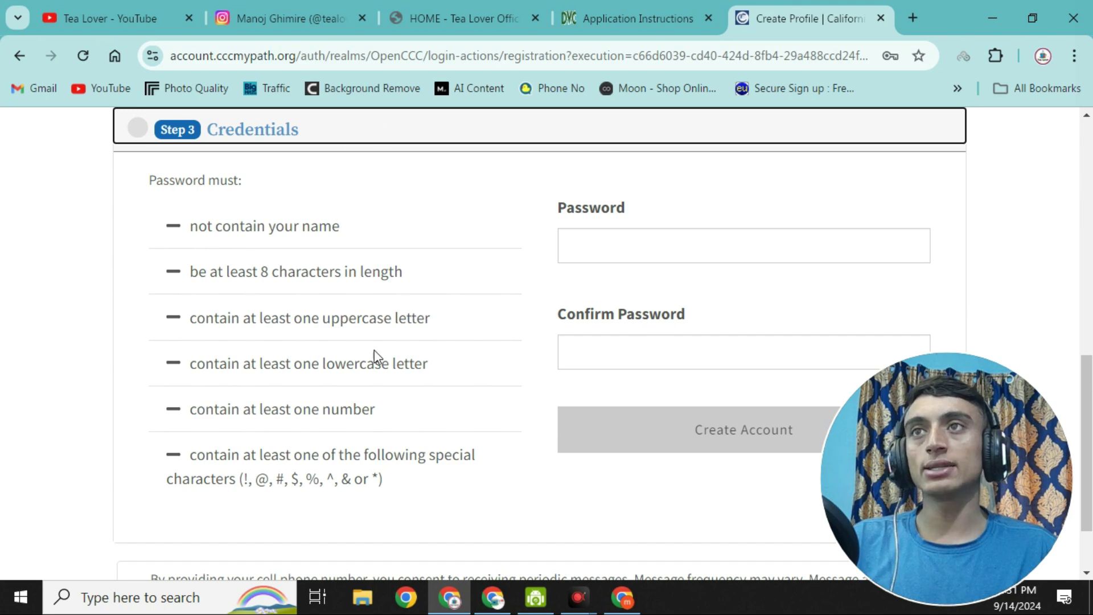
# Enter an account password meeting the listed requirements in the Password and Confirm Password fields
pyautogui.moveTo(194, 218); pyautogui.dragTo(374, 479)
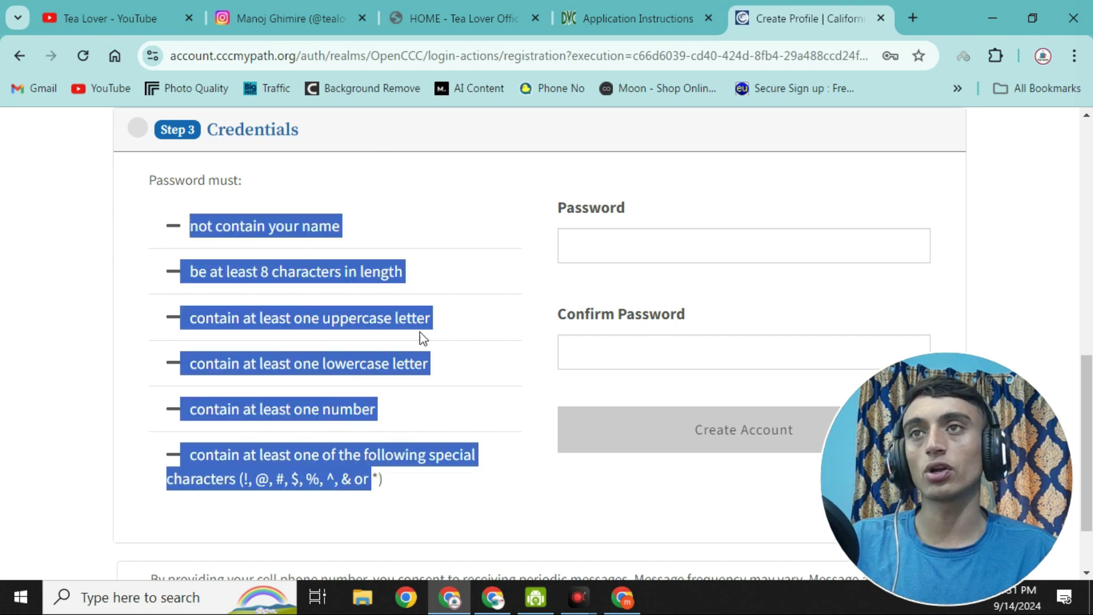
pyautogui.click(696, 244)
pyautogui.hotkey('ctrl', 'v')
pyautogui.press('Tab')
pyautogui.hotkey('ctrl', 'v')
pyautogui.scroll(-2, 643, 254)
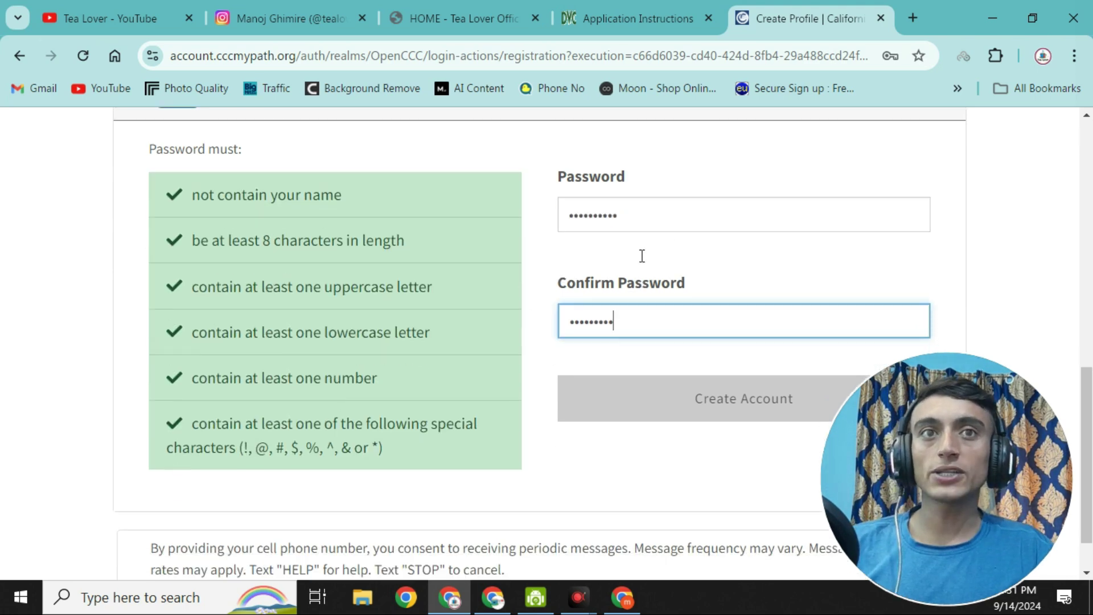
pyautogui.click(730, 338)
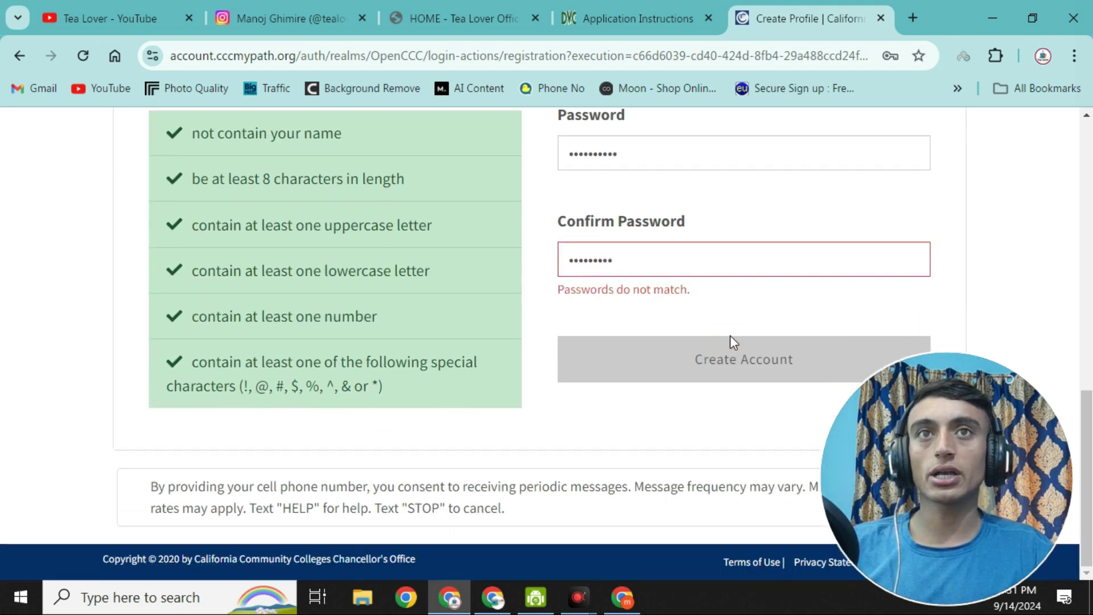
# Replace the entry in the Password field with the account password used for confirmation and create the account
pyautogui.scroll(2, 675, 313)
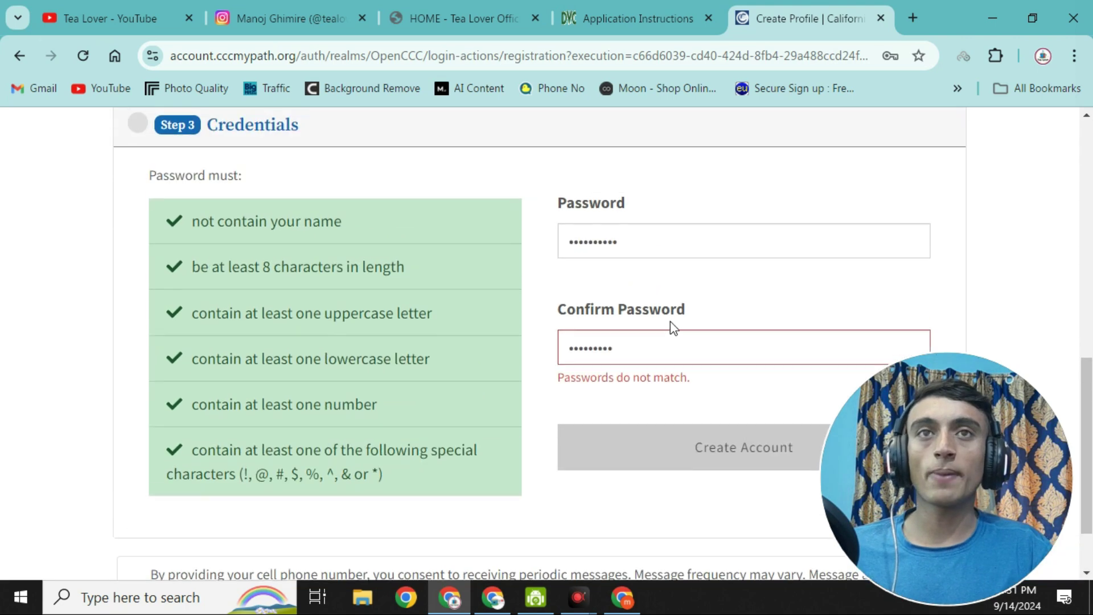
pyautogui.click(647, 241)
pyautogui.hotkey('ctrl', 'a')
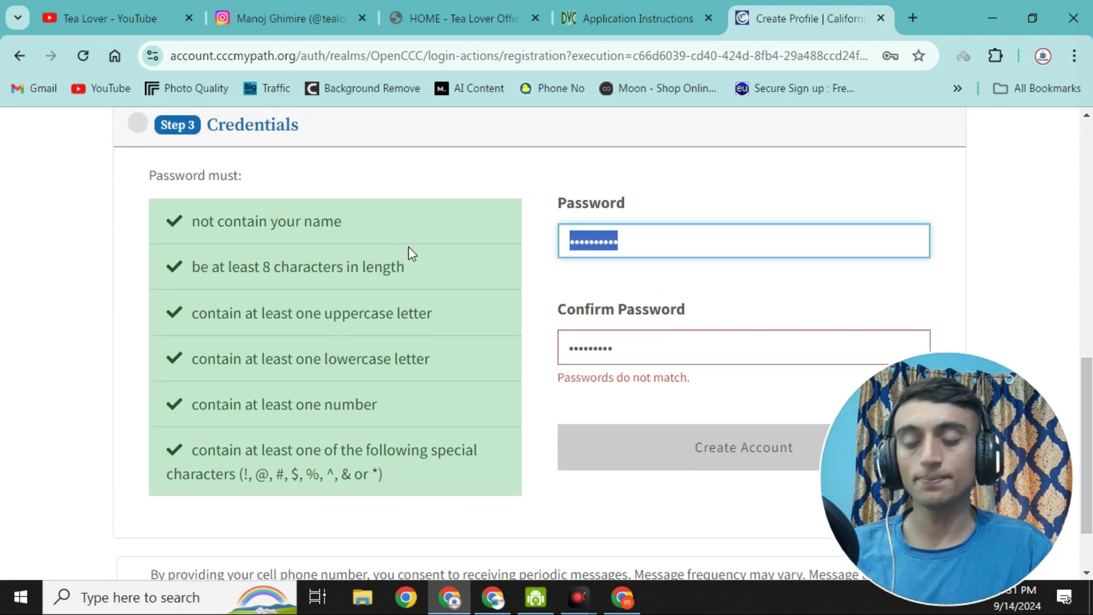
pyautogui.hotkey('ctrl', 'v')
pyautogui.click(408, 247)
pyautogui.click(683, 435)
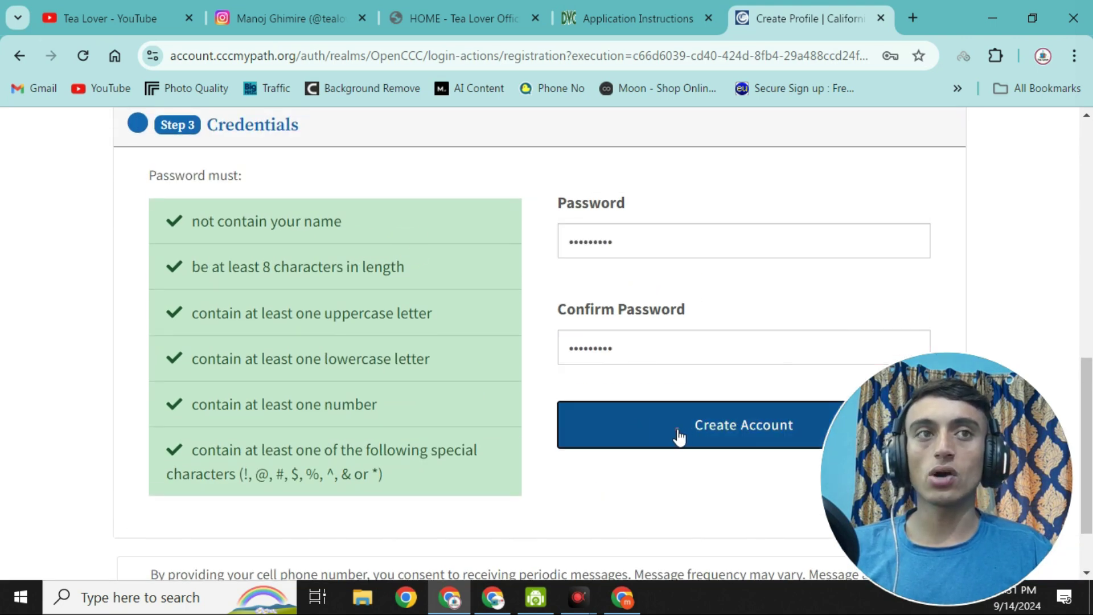
# Postpone the identity verification and confirm opting out of ID.me
pyautogui.scroll(4, 235, 318)
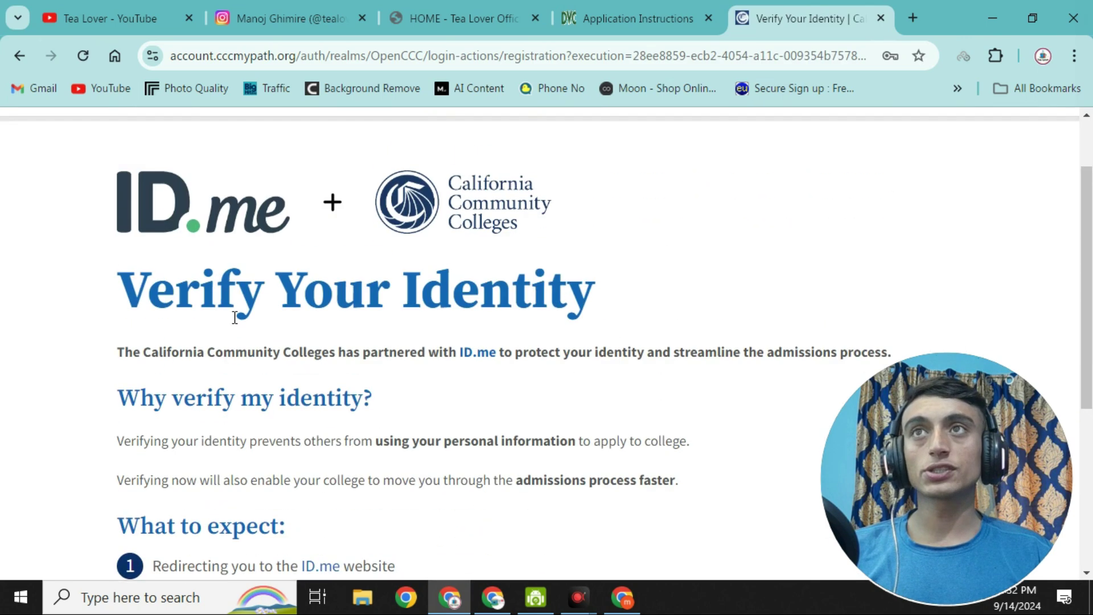
pyautogui.moveTo(120, 291); pyautogui.dragTo(638, 287)
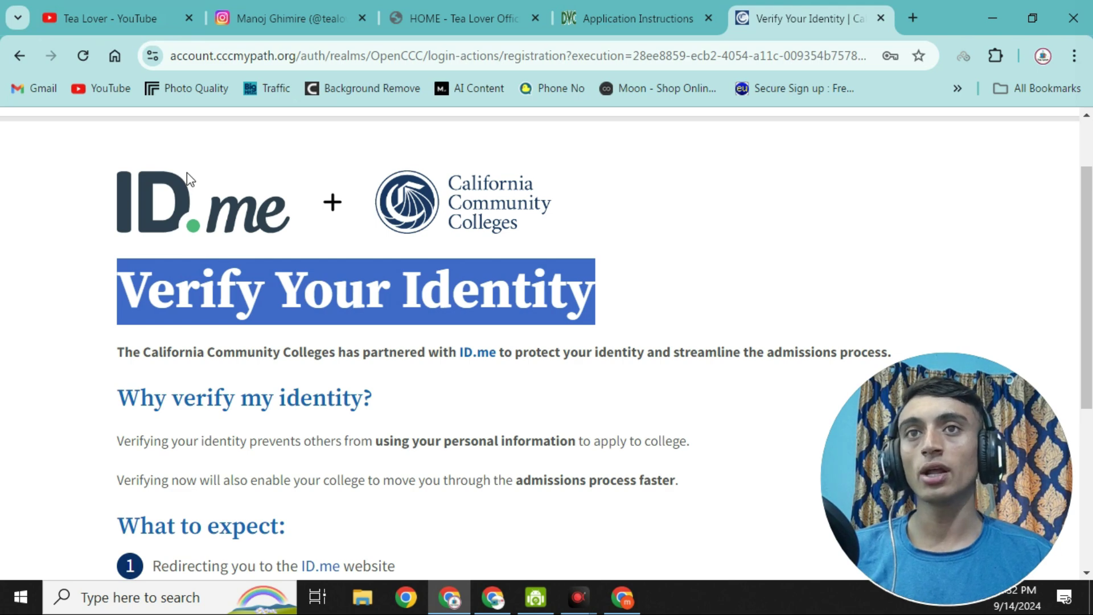
pyautogui.scroll(-4, 315, 308)
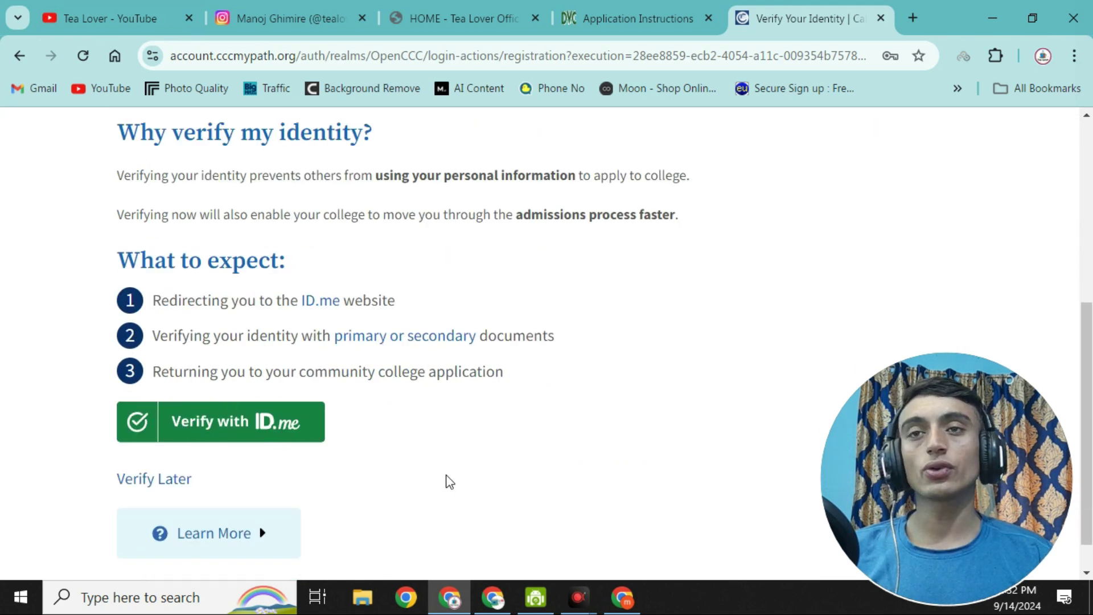
pyautogui.click(166, 485)
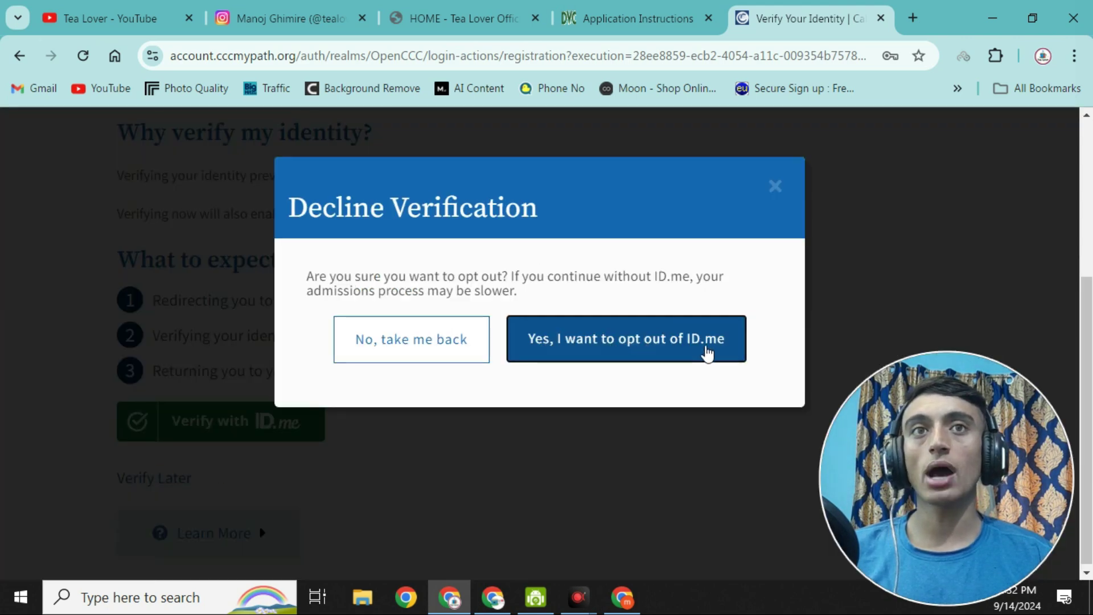
pyautogui.click(638, 356)
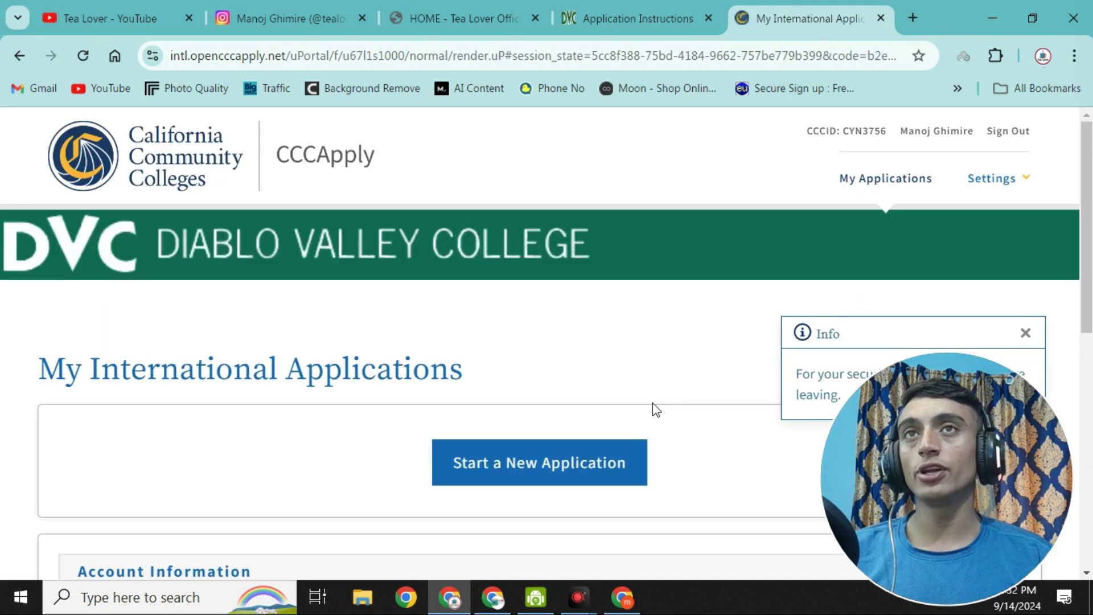
# Start a new application for Diablo Valley College from My International Applications
pyautogui.scroll(-3, 653, 402)
pyautogui.scroll(3, 217, 489)
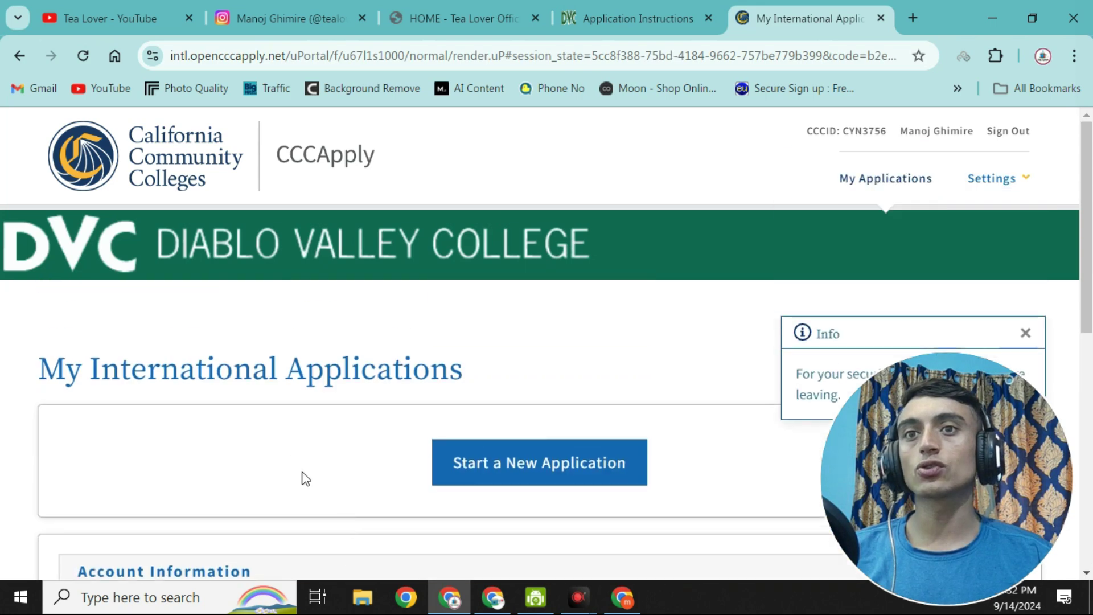
pyautogui.moveTo(44, 370); pyautogui.dragTo(476, 373)
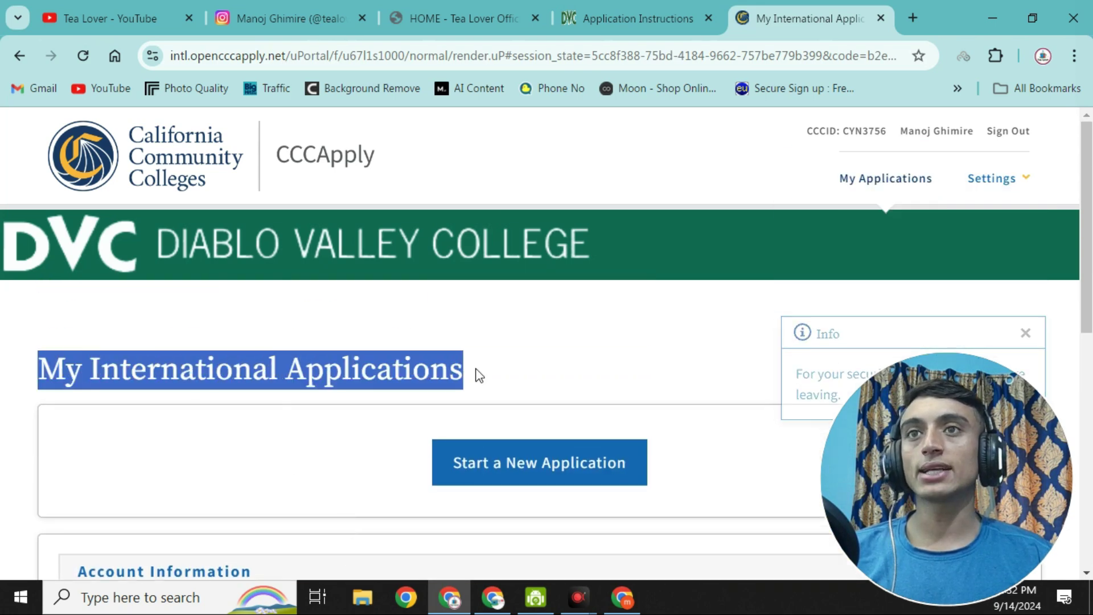
pyautogui.click(602, 362)
pyautogui.scroll(-2, 584, 313)
pyautogui.click(551, 385)
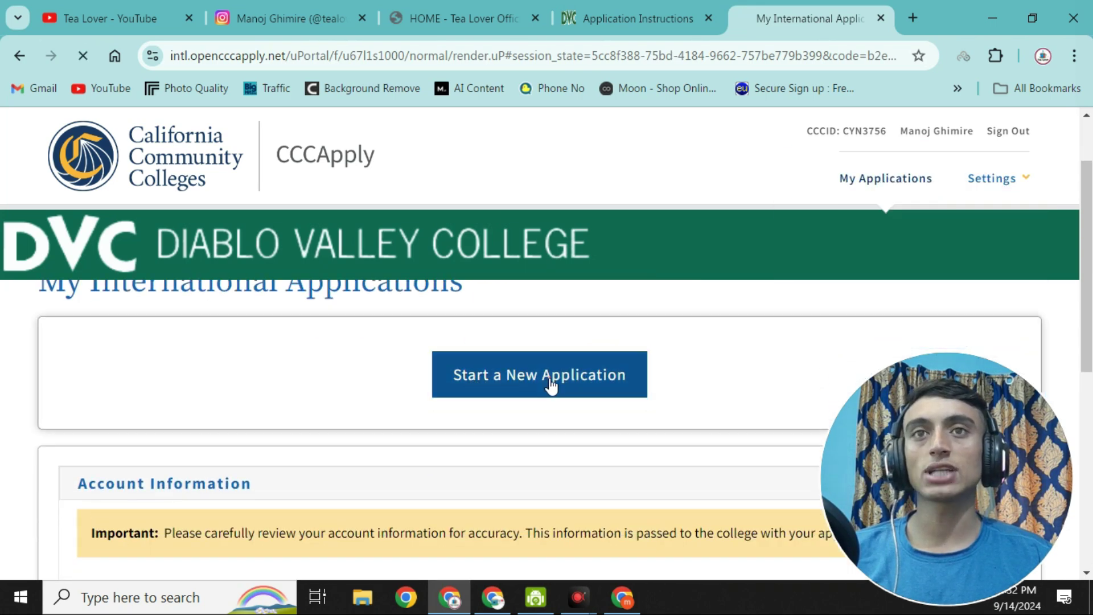
pyautogui.click(386, 442)
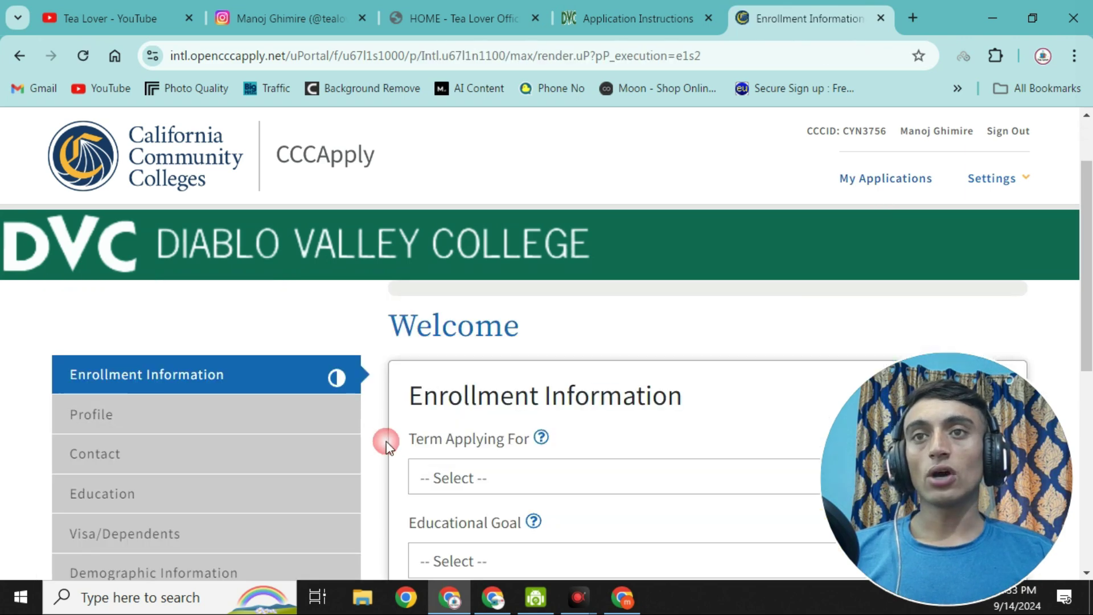
# Set the term to Spring 2025 Bridge - Overseas (Outside of U.S.) and the Educational Goal to Obtain a 2-year associate degree without transfer
pyautogui.click(488, 481)
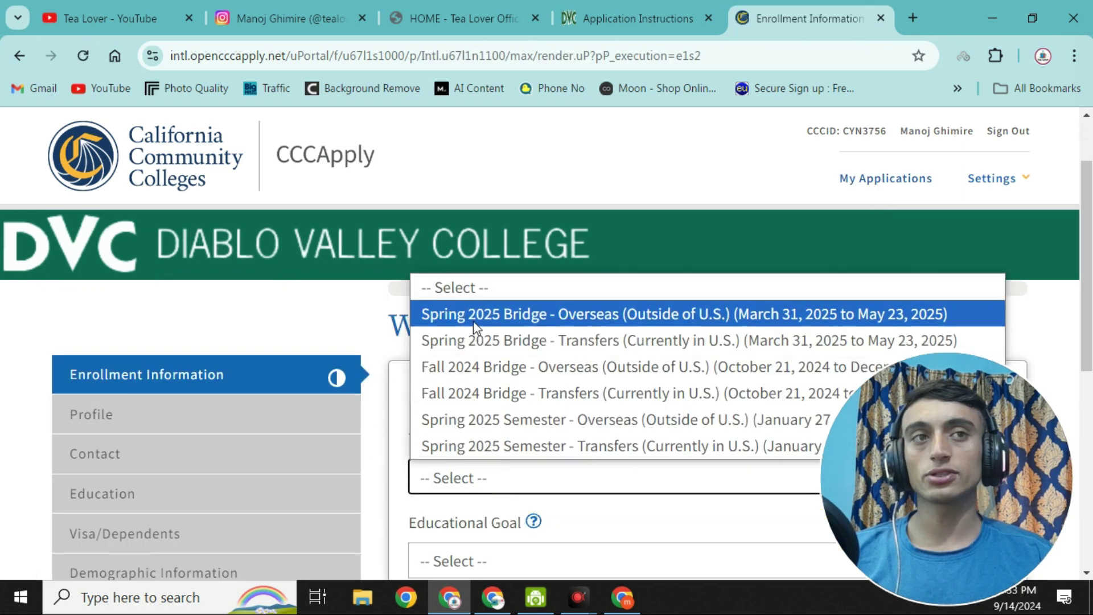
pyautogui.click(473, 320)
pyautogui.scroll(-3, 473, 322)
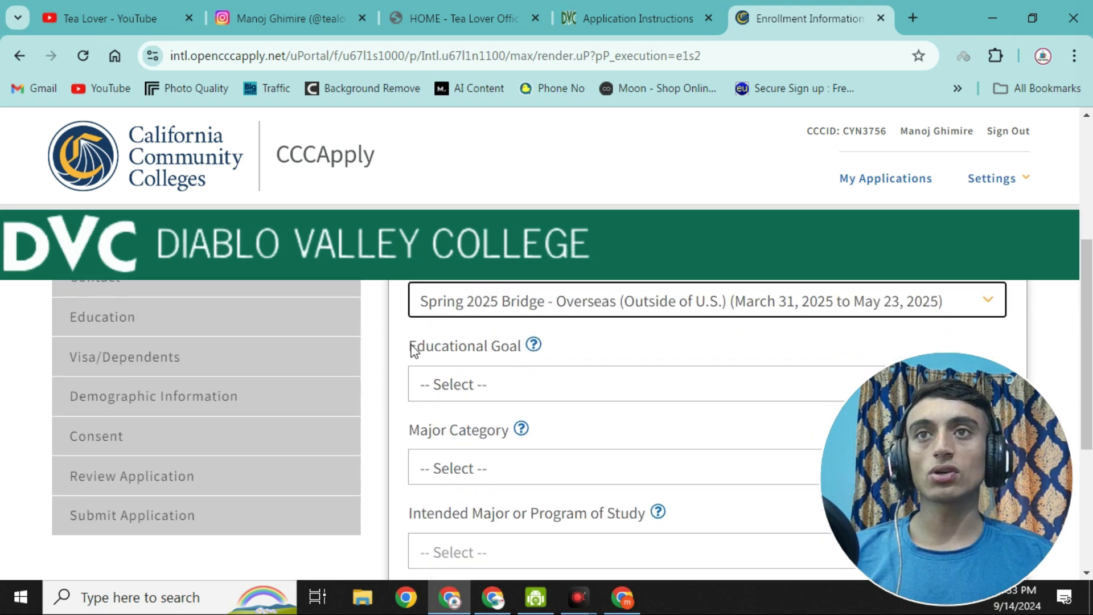
pyautogui.click(500, 379)
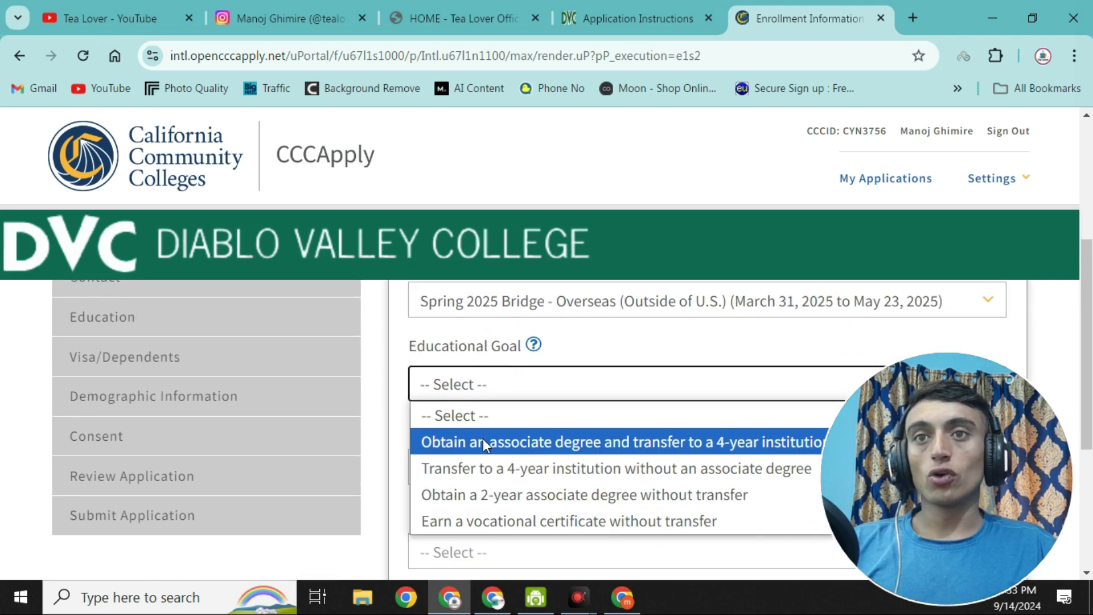
pyautogui.click(565, 499)
pyautogui.scroll(-2, 562, 493)
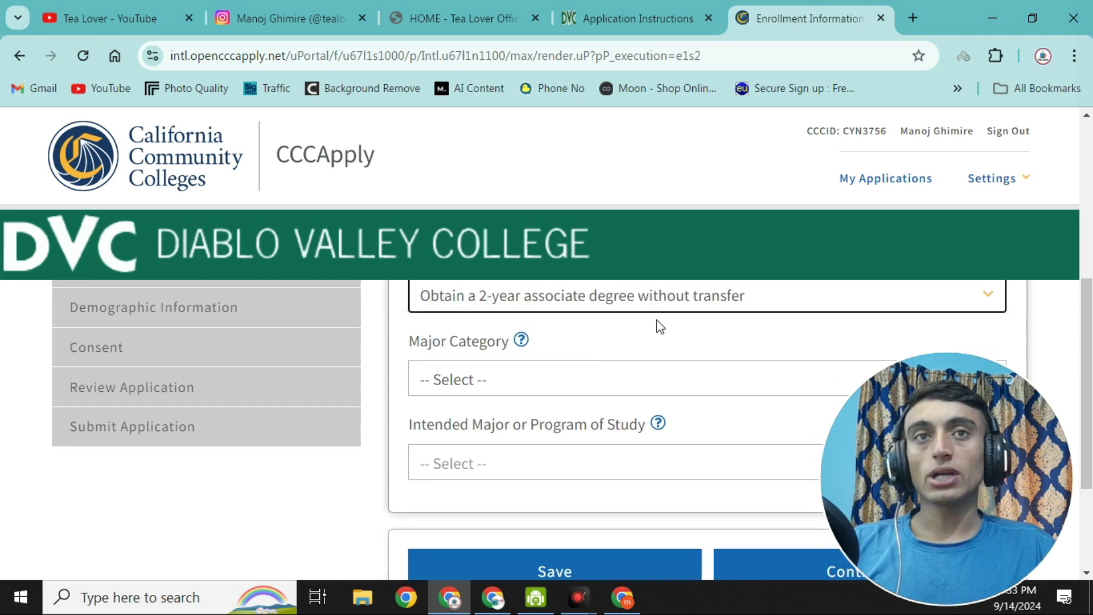
# Set the Major Category to Information Technology and Business and Economics
pyautogui.click(501, 391)
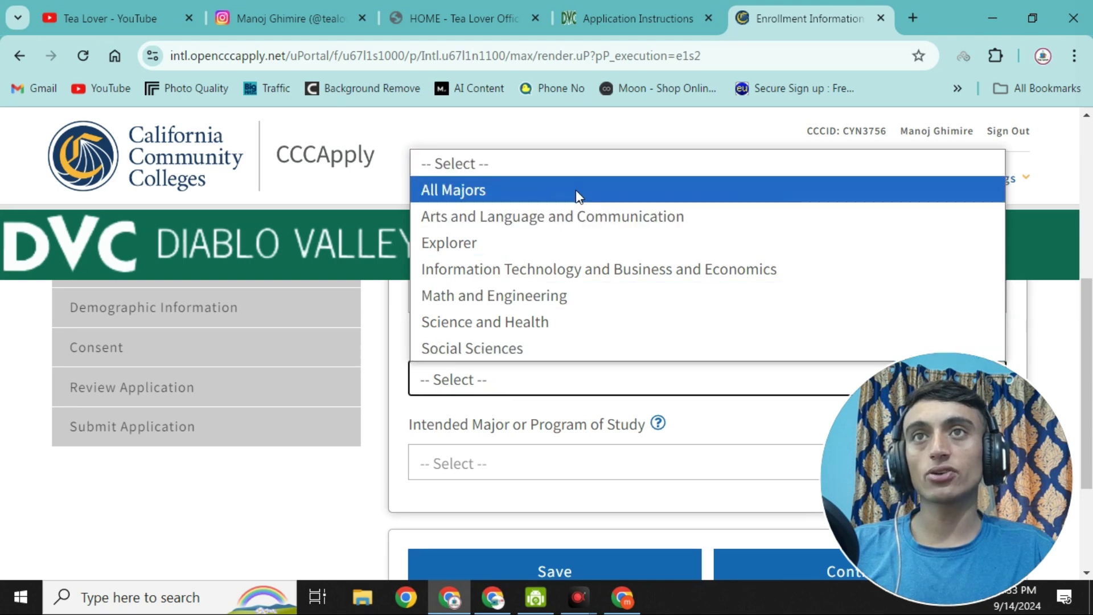
pyautogui.click(731, 270)
pyautogui.scroll(-2, 541, 285)
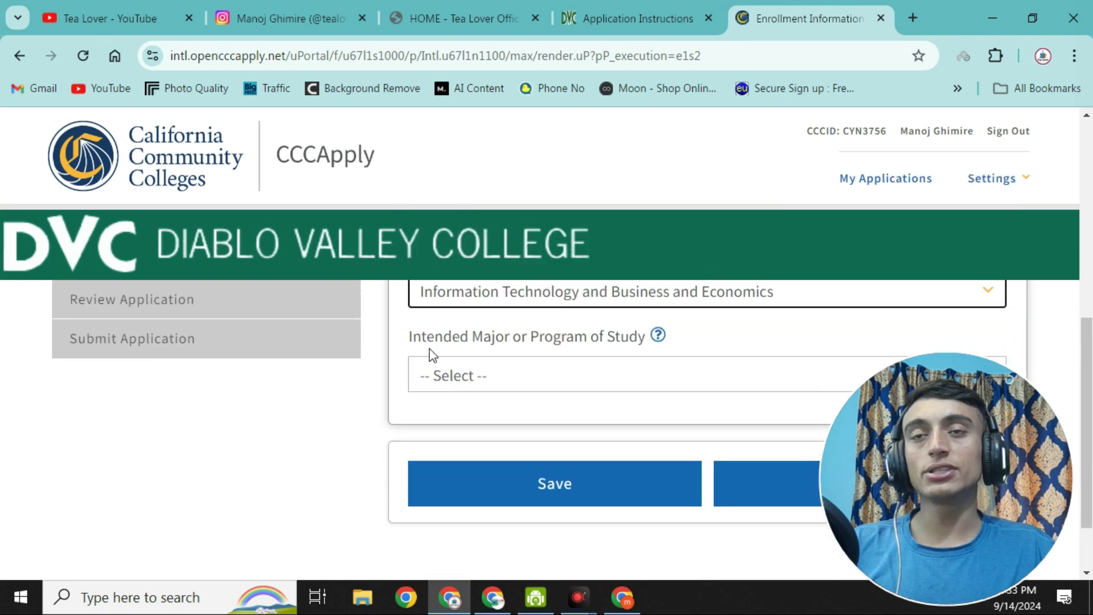
# Choose DVC Art Digital Media - Graphic Design (AA) as the Intended Major or Program of Study and continue to the Profile section
pyautogui.click(518, 388)
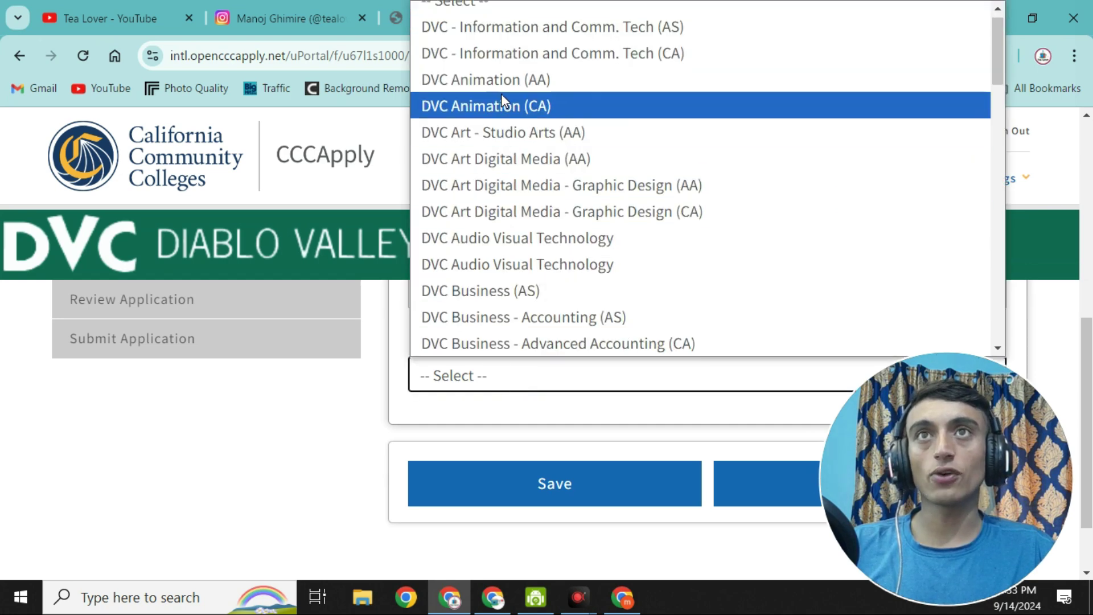
pyautogui.scroll(-2, 541, 171)
pyautogui.scroll(3, 547, 188)
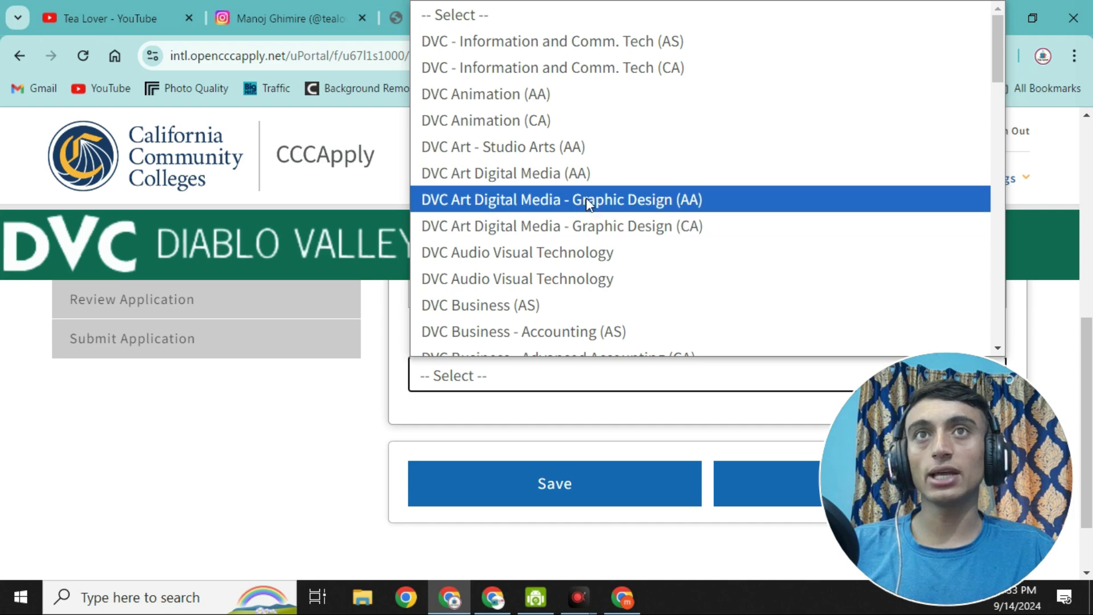
pyautogui.click(501, 199)
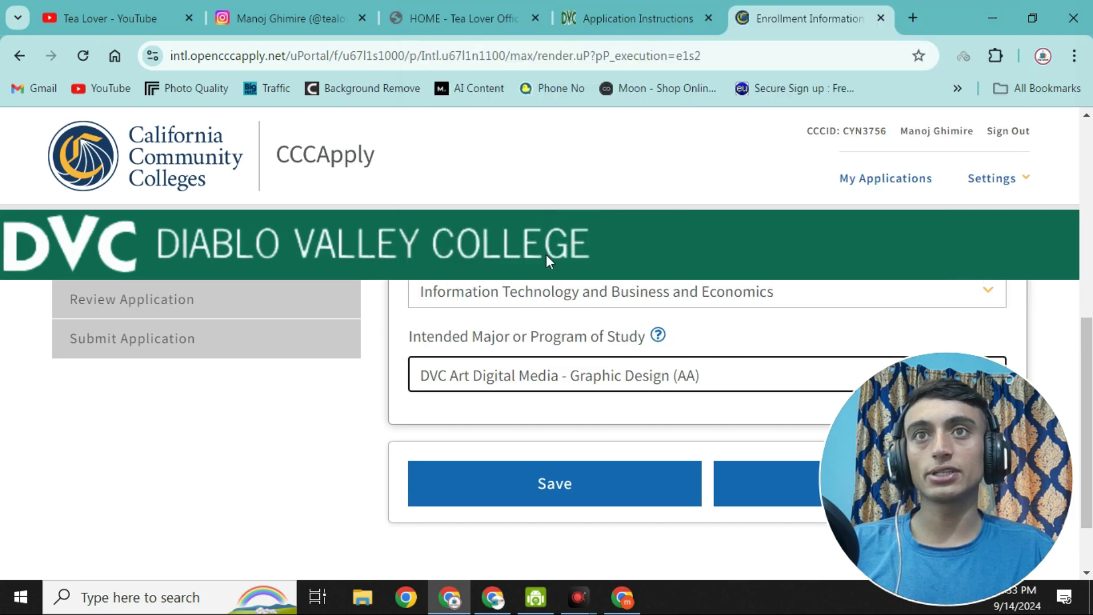
pyautogui.scroll(-2, 547, 285)
pyautogui.click(751, 402)
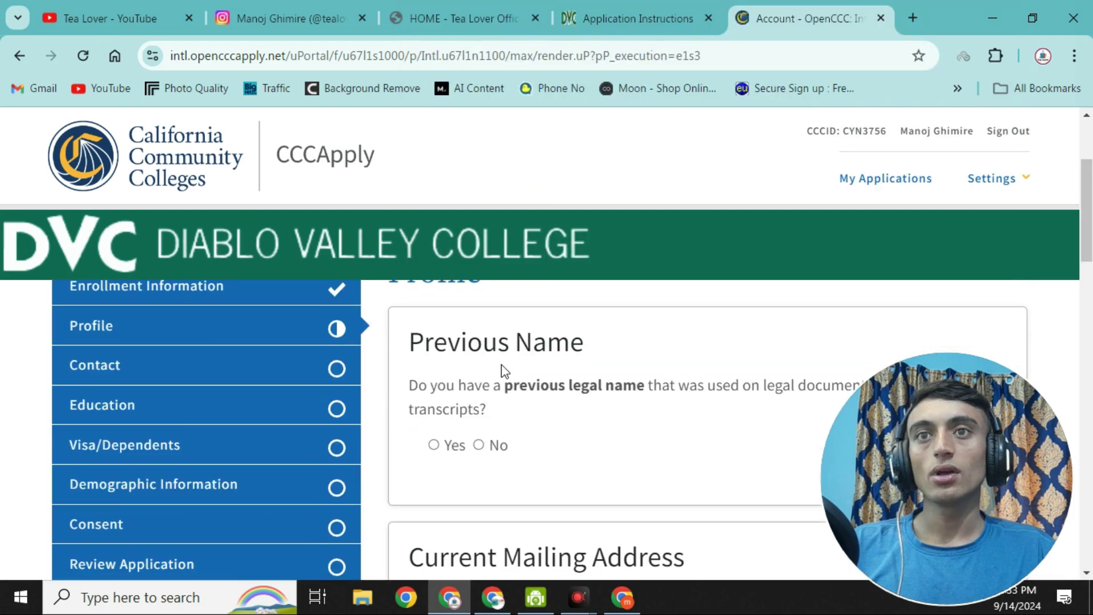
# Answer No to having a previous legal name on the Profile page
pyautogui.scroll(2, 503, 364)
pyautogui.moveTo(386, 362); pyautogui.dragTo(579, 358)
pyautogui.scroll(-3, 578, 342)
pyautogui.scroll(2, 418, 328)
pyautogui.moveTo(426, 358); pyautogui.dragTo(710, 347)
pyautogui.click(710, 347)
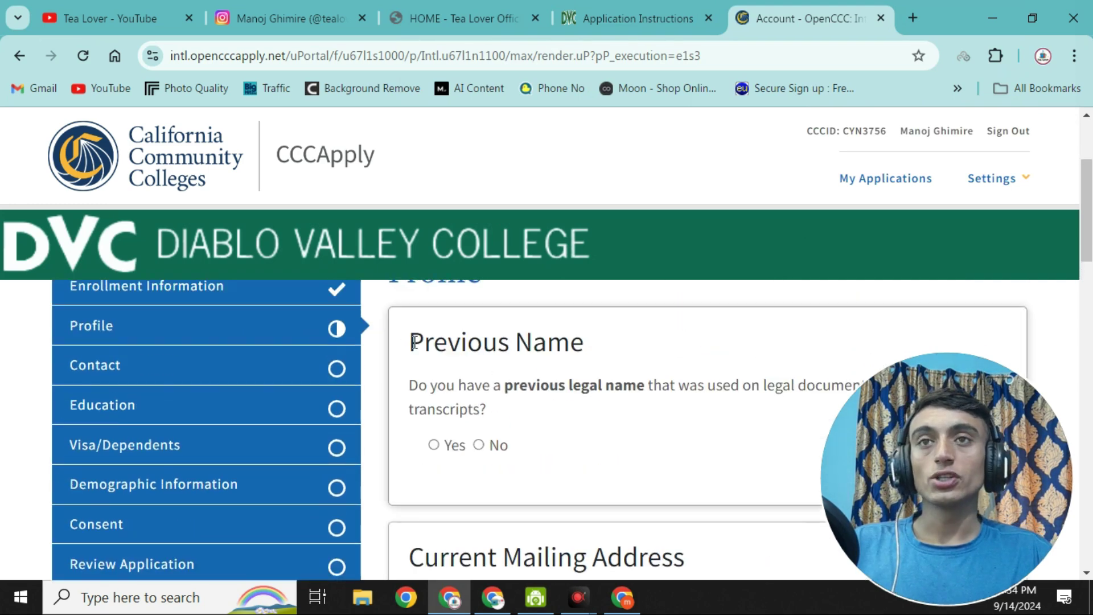
pyautogui.click(479, 445)
# Mark the current mailing address as outside the United States and fill in the applicant's mailing address
pyautogui.scroll(-3, 495, 371)
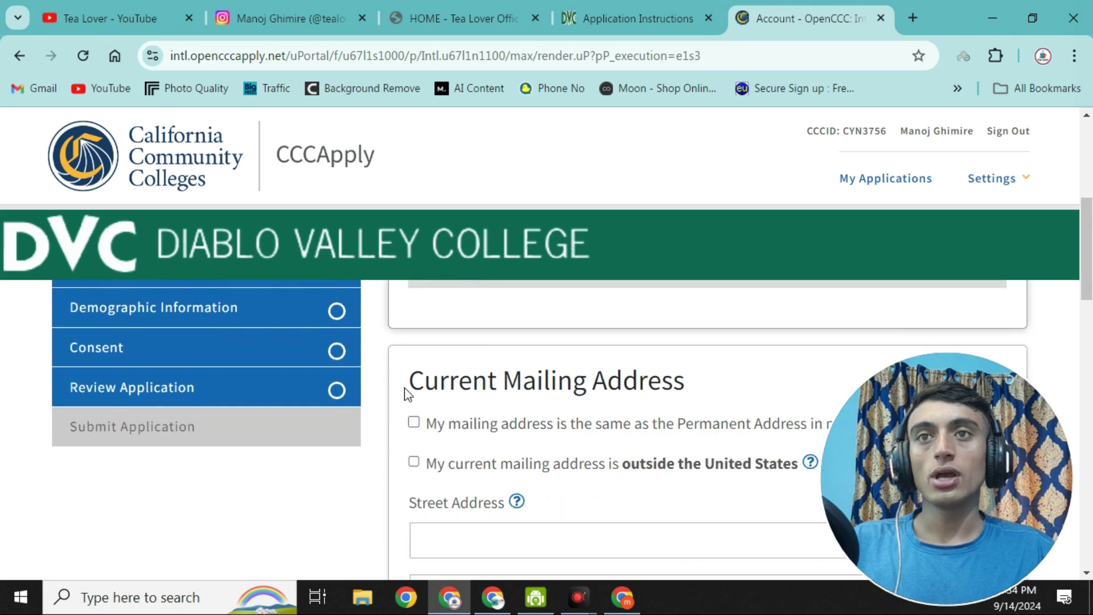
pyautogui.scroll(-3, 772, 389)
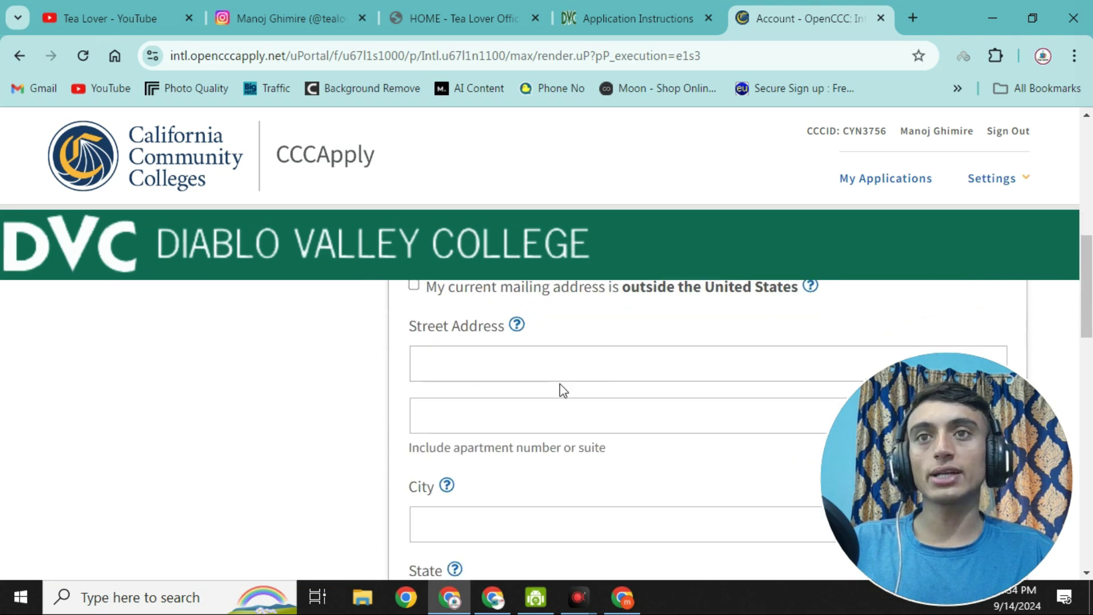
pyautogui.scroll(-6, 542, 363)
pyautogui.scroll(3, 530, 459)
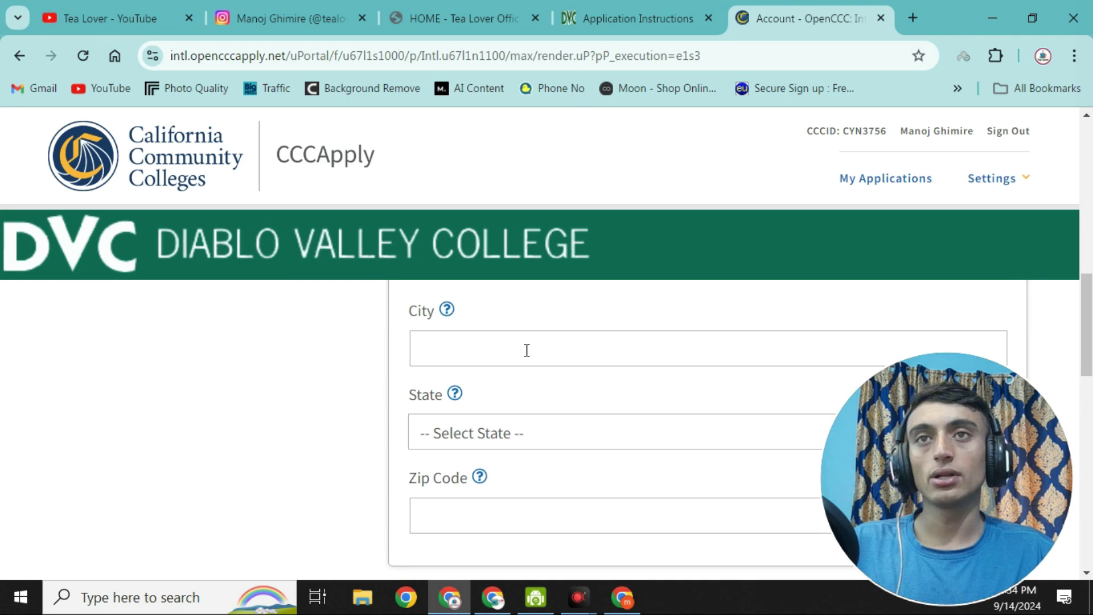
pyautogui.scroll(3, 466, 402)
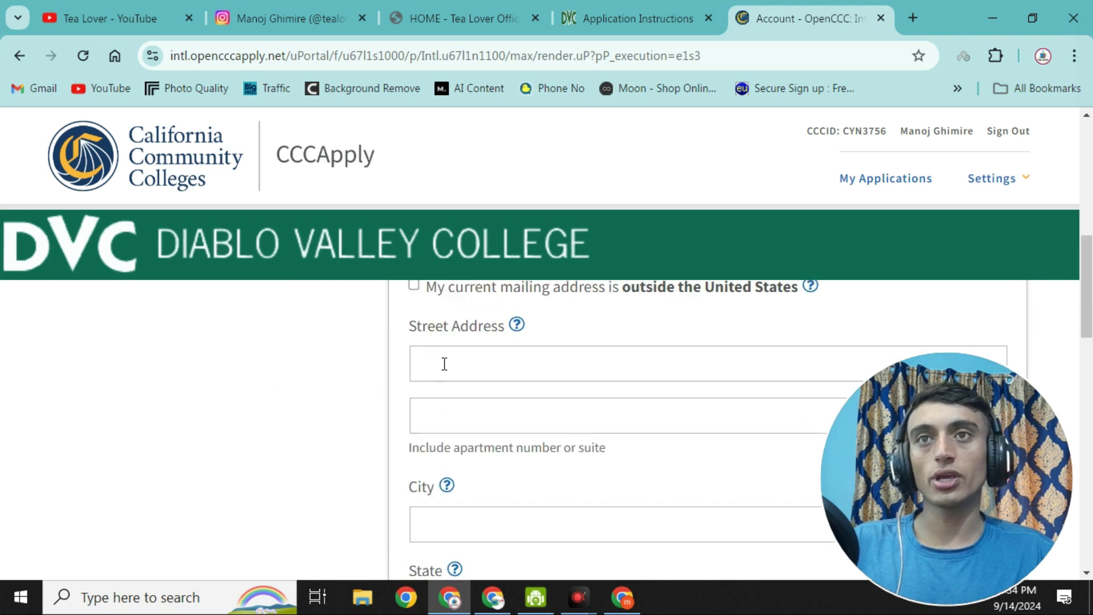
pyautogui.scroll(4, 442, 361)
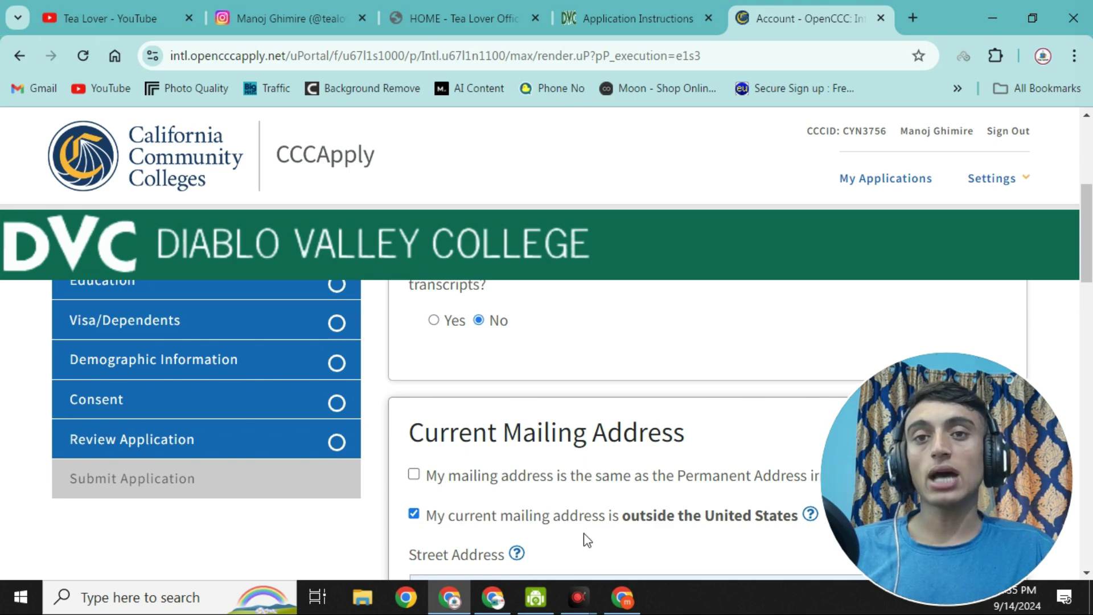
pyautogui.scroll(-2, 620, 461)
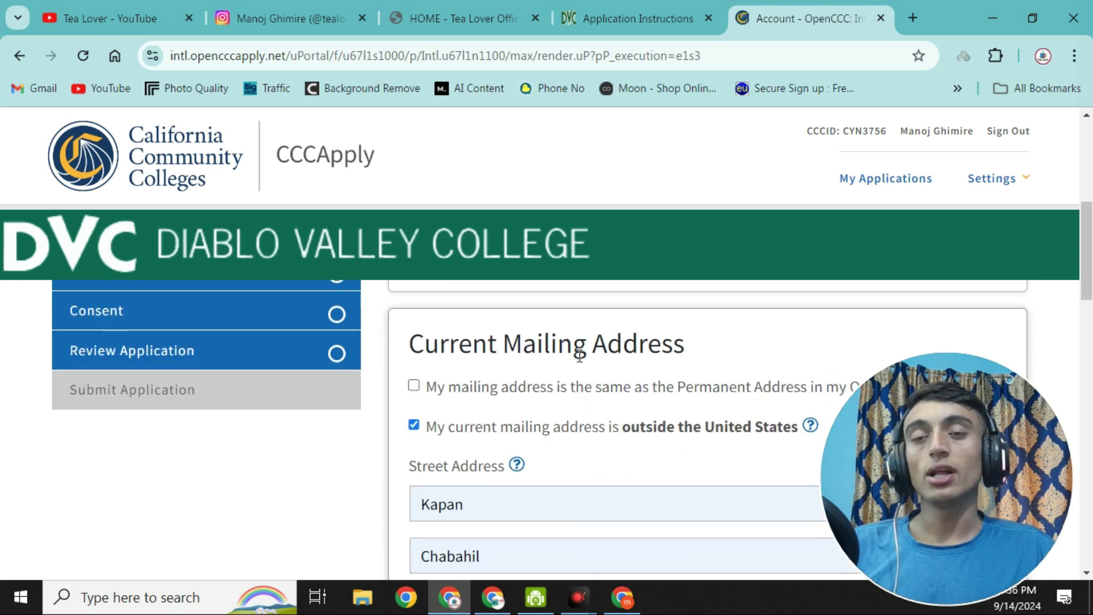
pyautogui.scroll(-2, 430, 340)
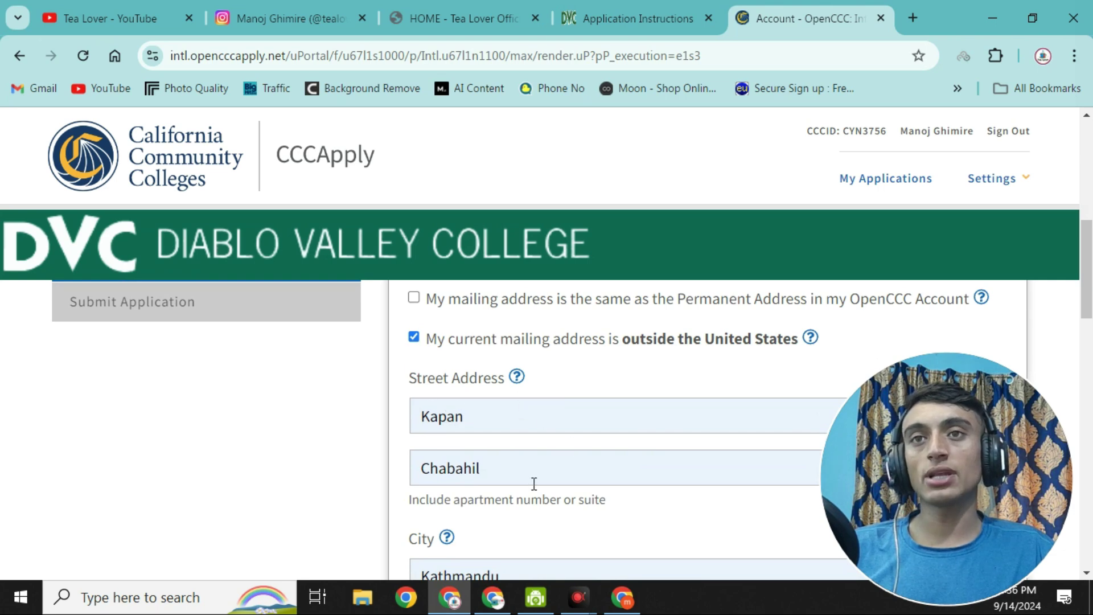
# Set the Non U.S. Permanent Home Address to match the OpenCCC account's permanent address and continue to the Contact section
pyautogui.scroll(-10, 570, 484)
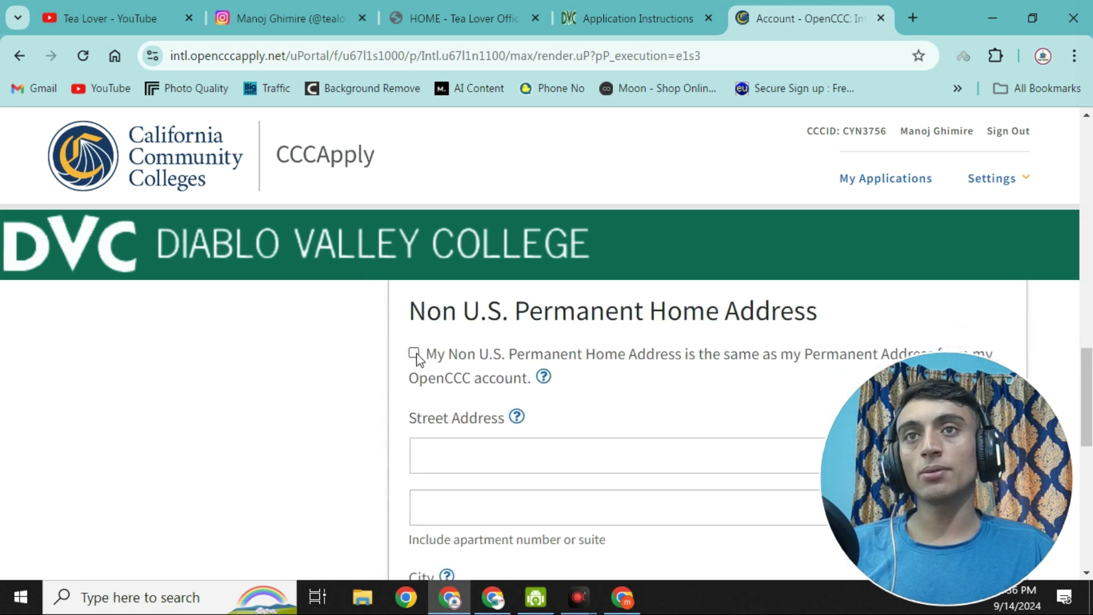
pyautogui.click(414, 354)
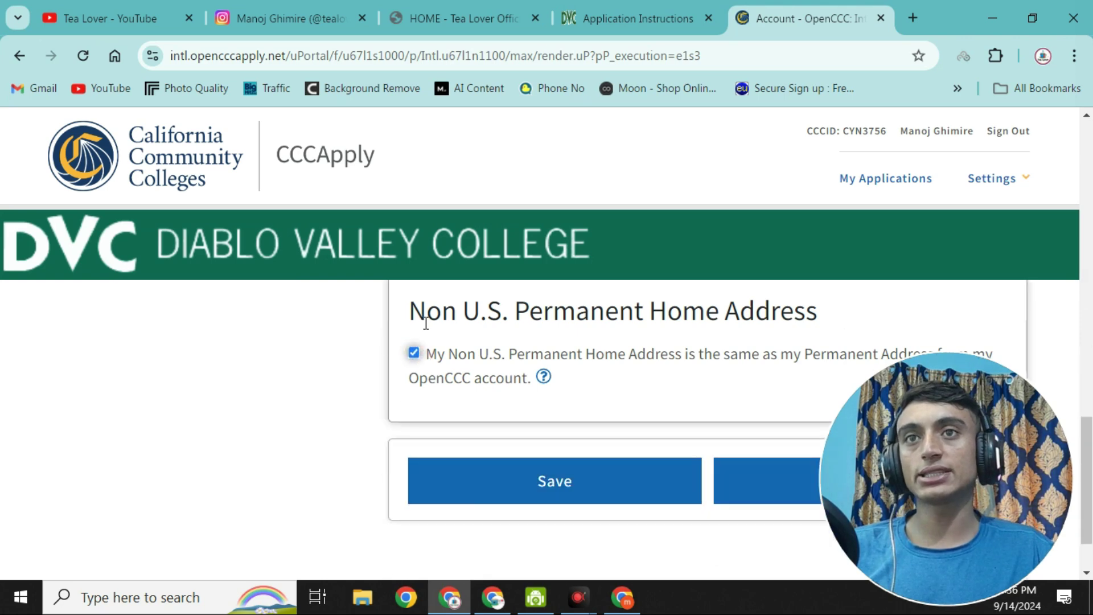
pyautogui.scroll(1, 443, 377)
pyautogui.scroll(-2, 742, 502)
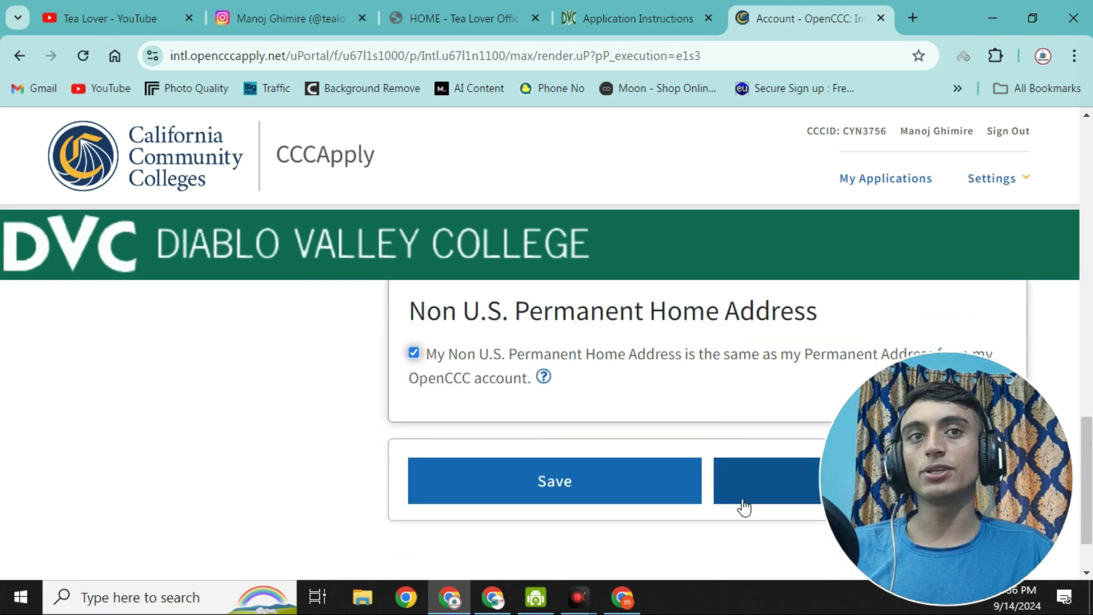
pyautogui.click(746, 480)
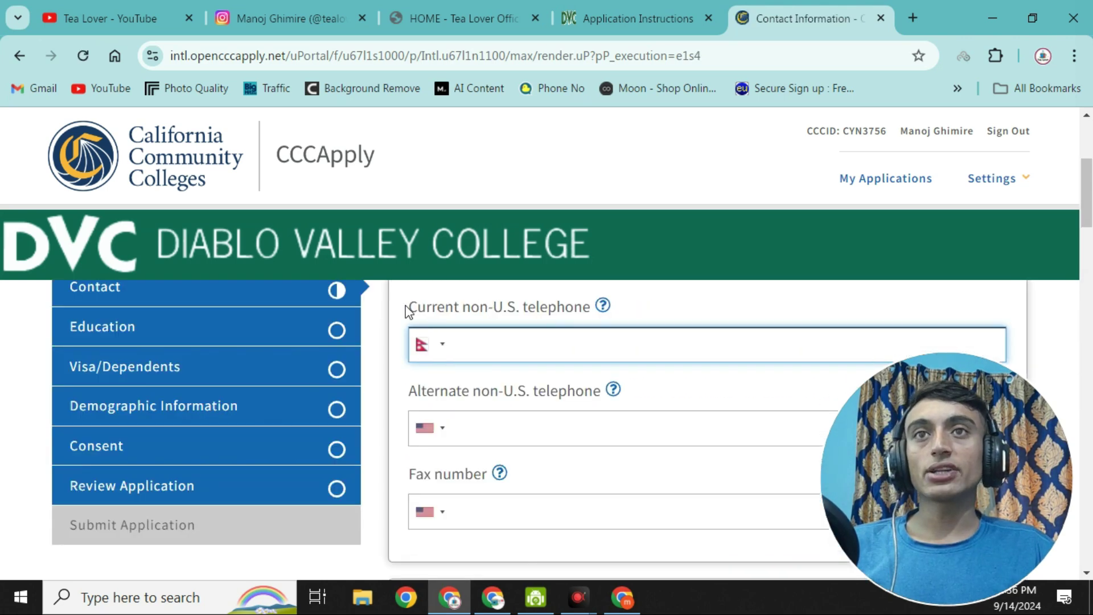
# Fill in the Current non-U.S. telephone with the applicant's saved phone number
pyautogui.click(521, 341)
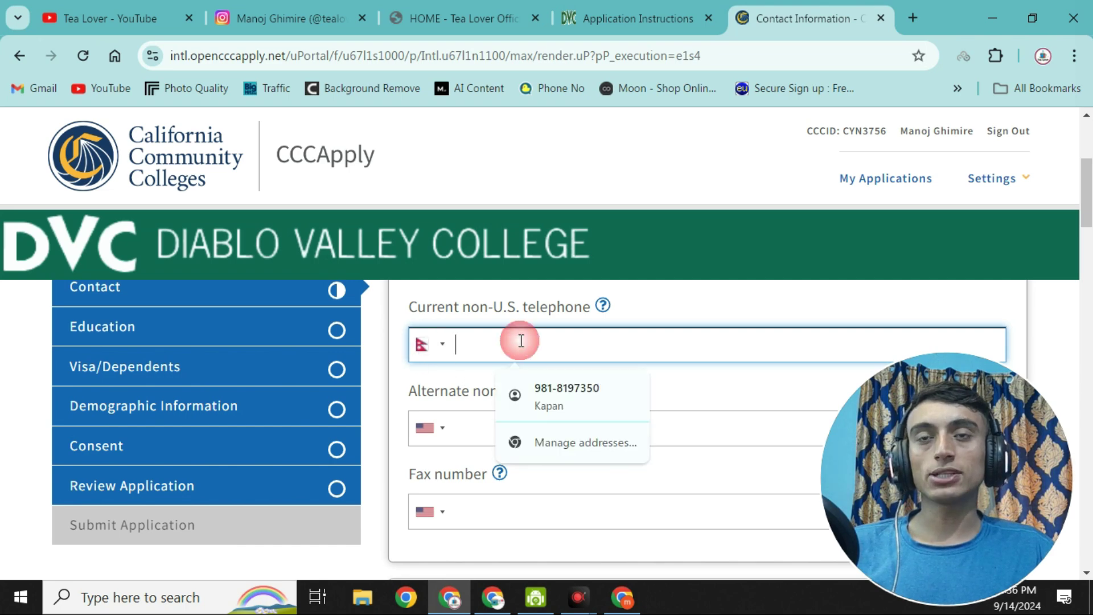
pyautogui.click(547, 394)
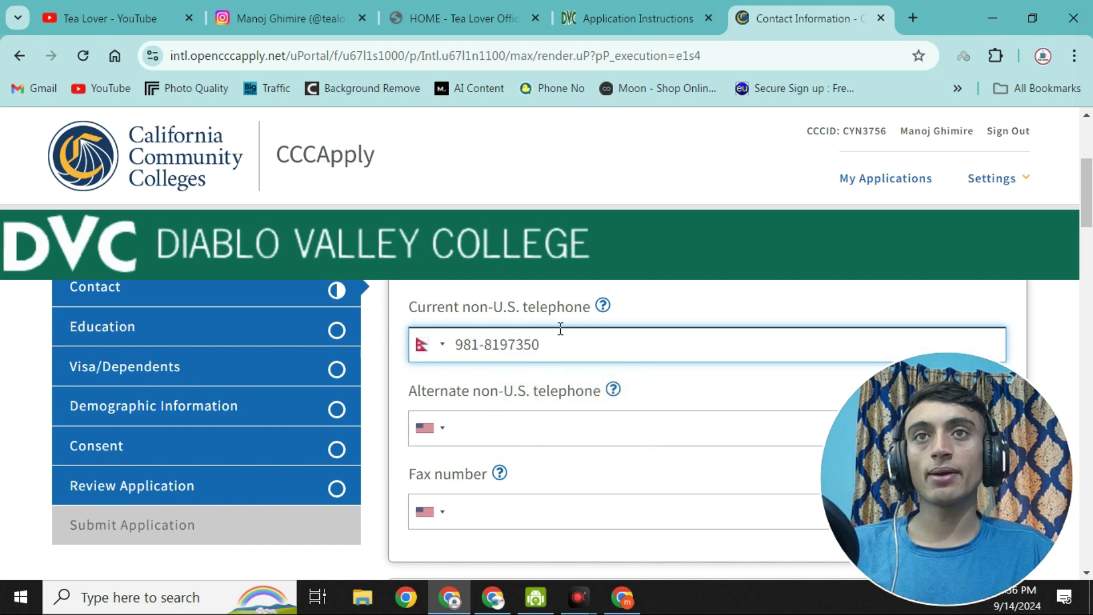
# Fill in the emergency contact's first and last name and enter brother as the relationship
pyautogui.scroll(-6, 542, 327)
pyautogui.scroll(2, 408, 395)
pyautogui.moveTo(409, 349); pyautogui.dragTo(664, 351)
pyautogui.scroll(-2, 463, 369)
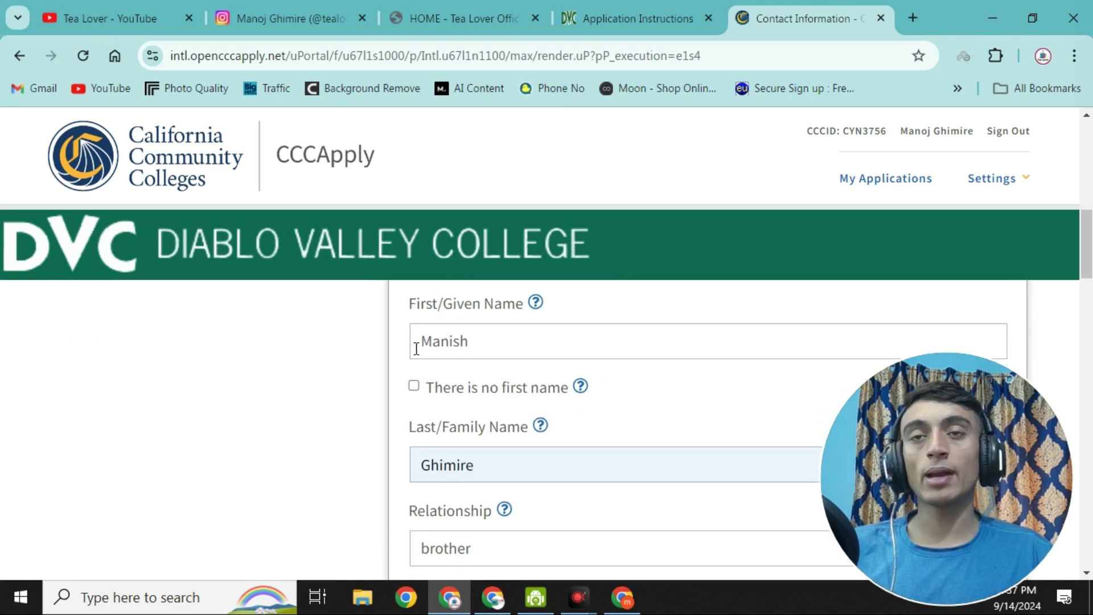
pyautogui.scroll(-2, 445, 349)
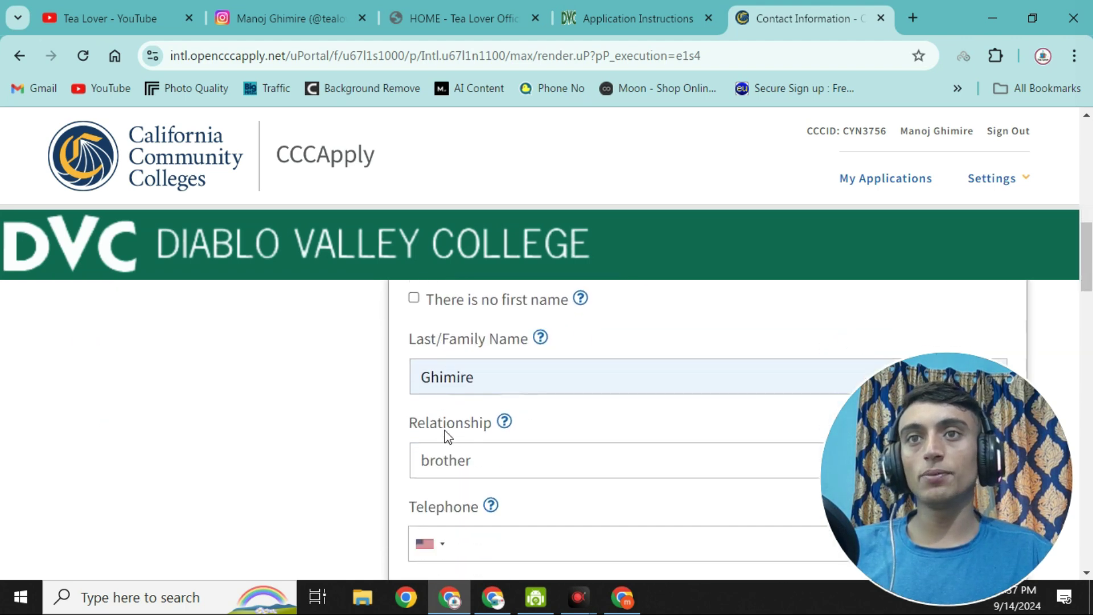
pyautogui.scroll(2, 450, 405)
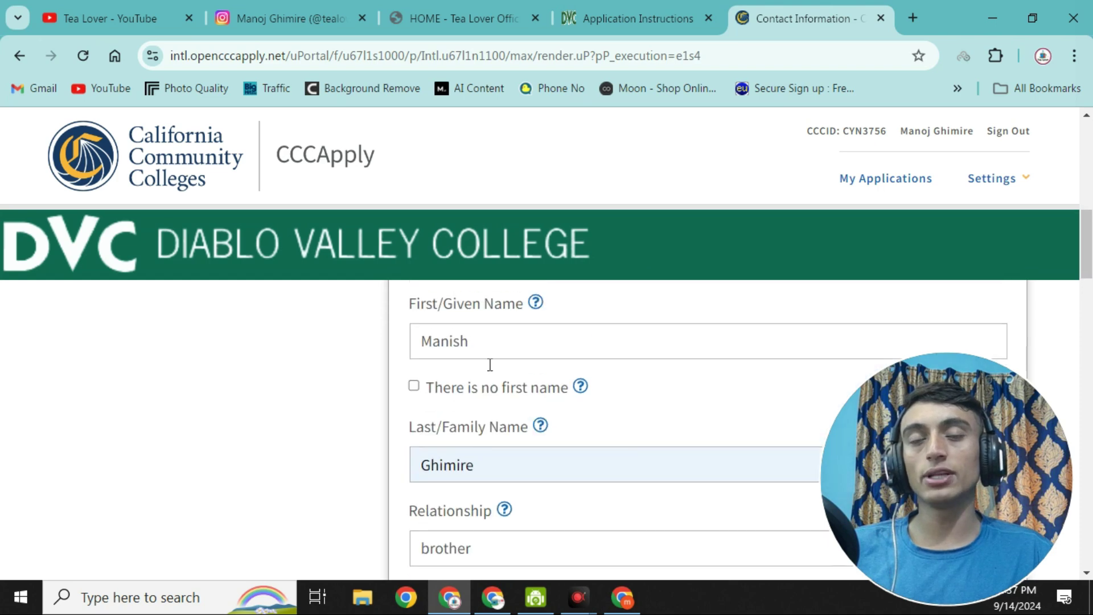
# Set the emergency contact's telephone country to Nepal and enter the contact's phone number
pyautogui.scroll(-4, 488, 366)
pyautogui.click(432, 455)
pyautogui.scroll(-1, 510, 392)
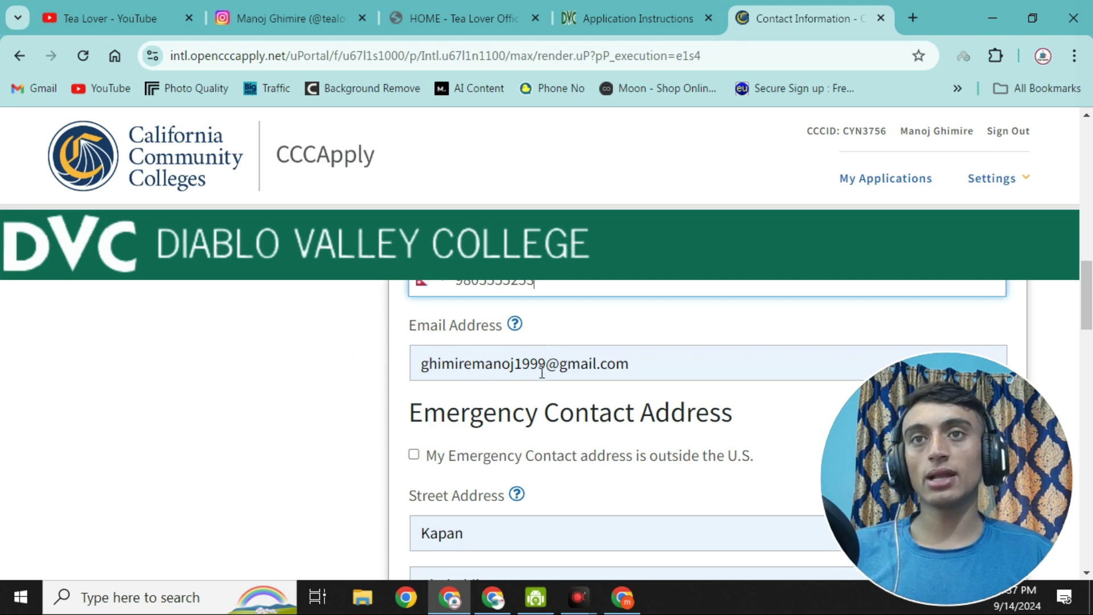
# Mark the emergency contact's address as outside the U.S. and fill in that address
pyautogui.scroll(-2, 543, 373)
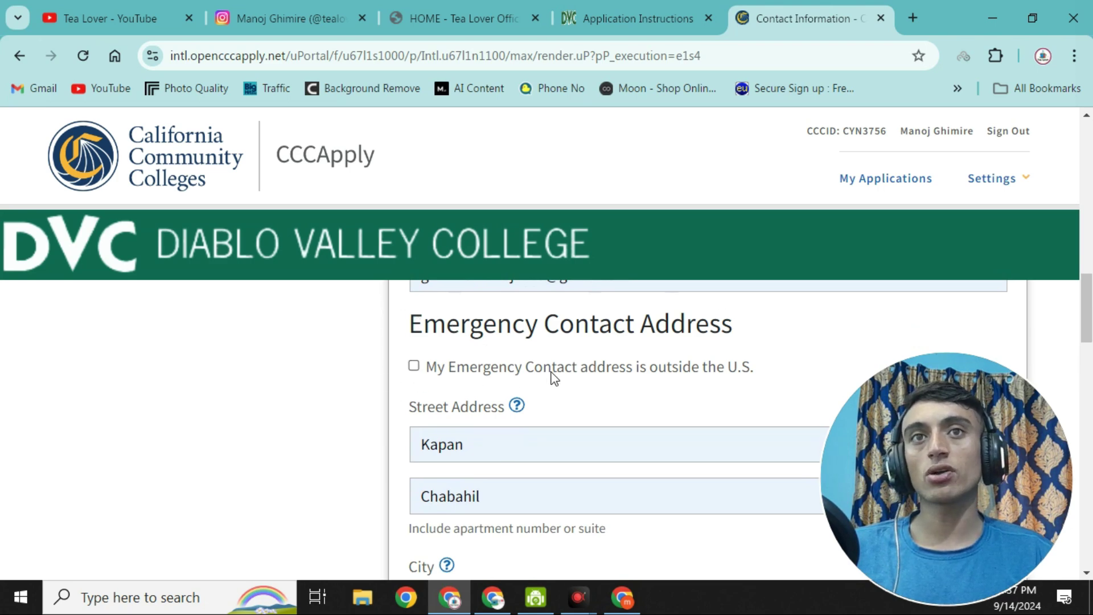
pyautogui.click(414, 366)
pyautogui.scroll(-5, 489, 339)
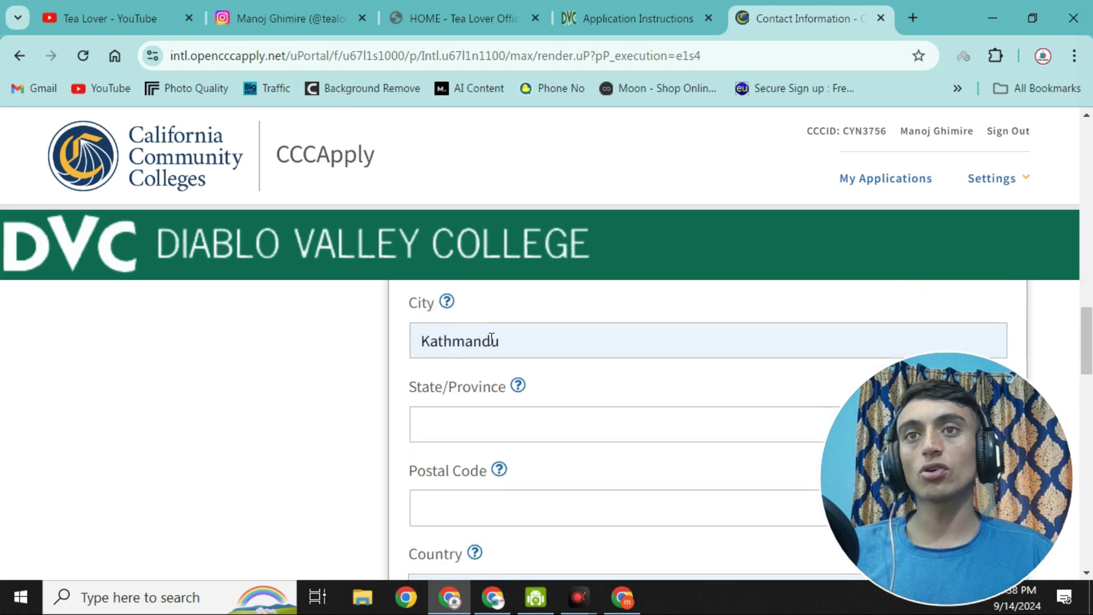
pyautogui.scroll(-2, 492, 340)
pyautogui.scroll(-5, 515, 366)
pyautogui.scroll(7, 520, 420)
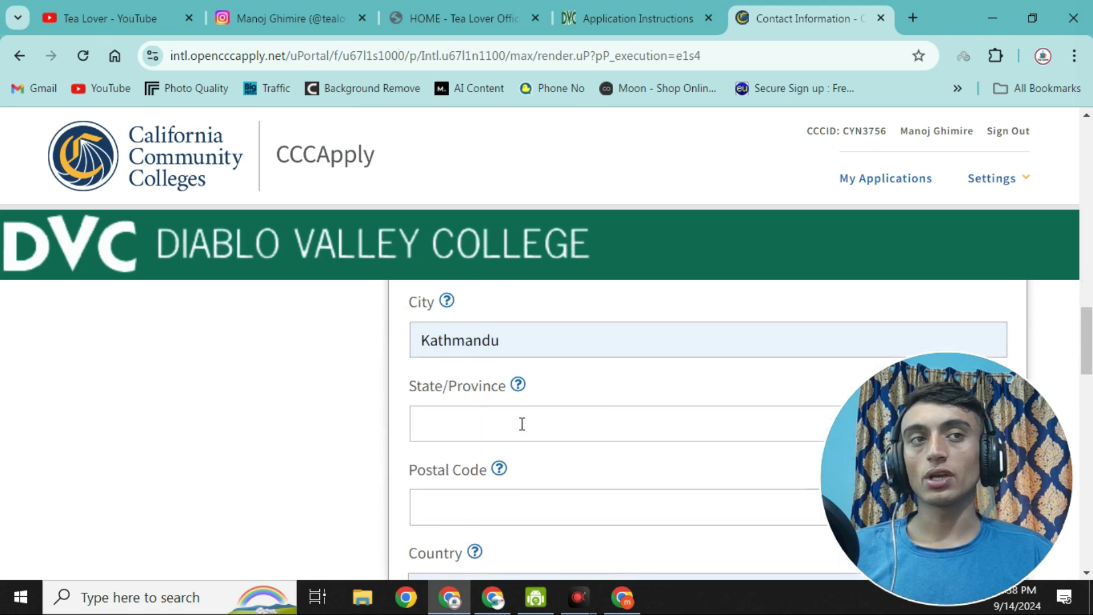
# Fill in the Parent/Guardian contact details and address, and continue to the Education section
pyautogui.scroll(-5, 520, 434)
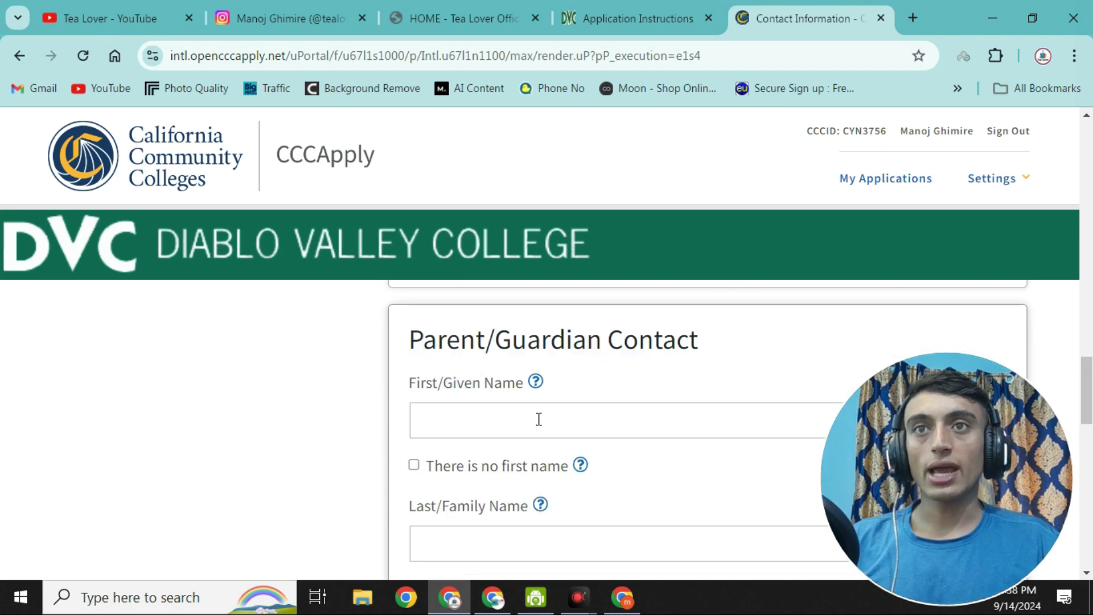
pyautogui.scroll(-6, 535, 423)
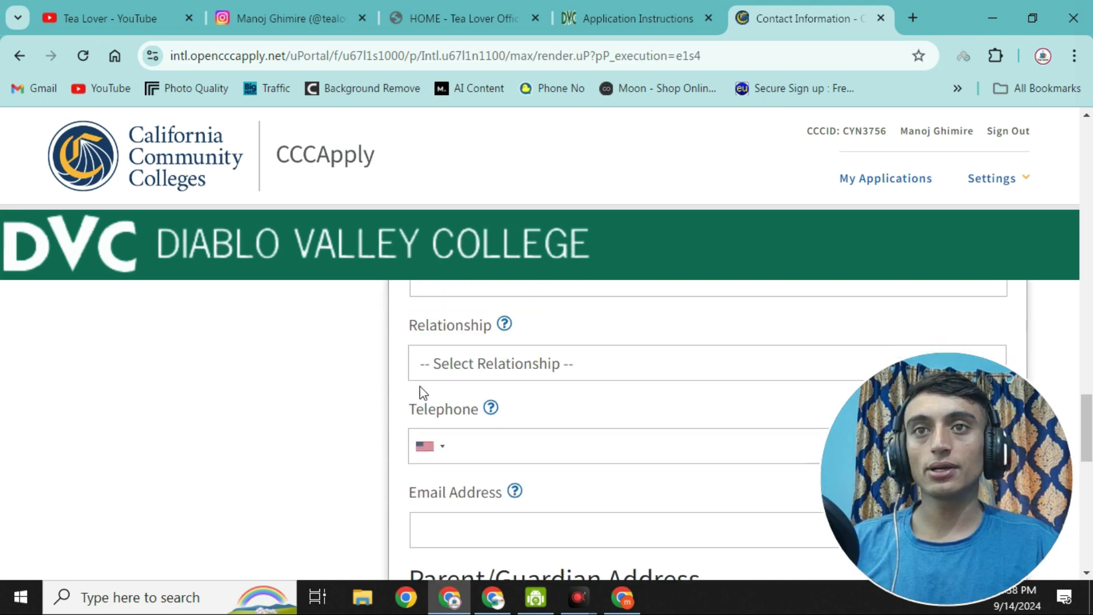
pyautogui.scroll(8, 532, 444)
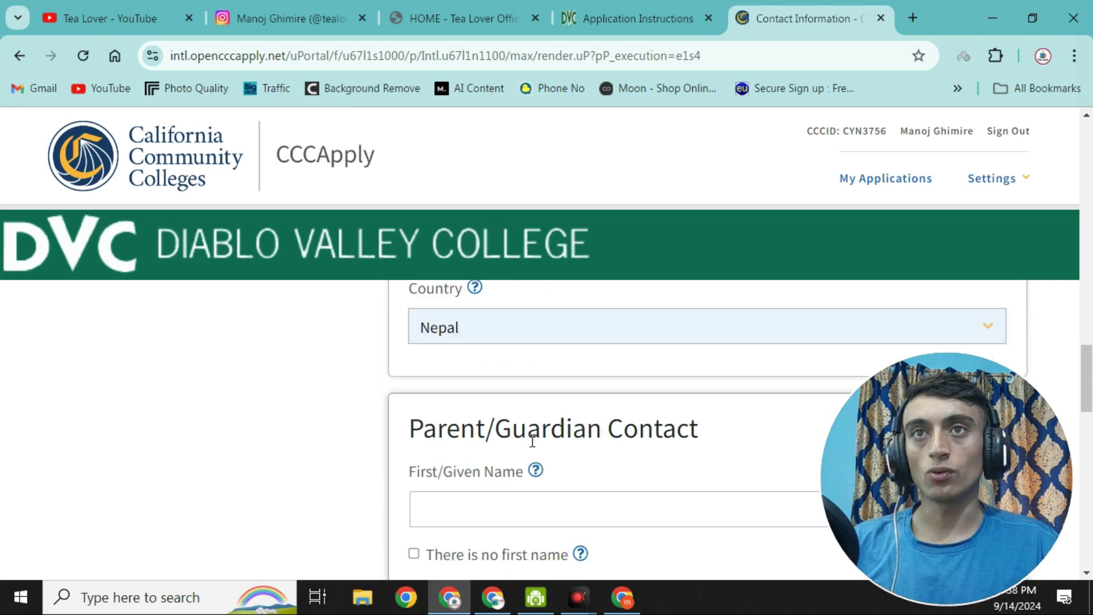
pyautogui.scroll(-10, 533, 441)
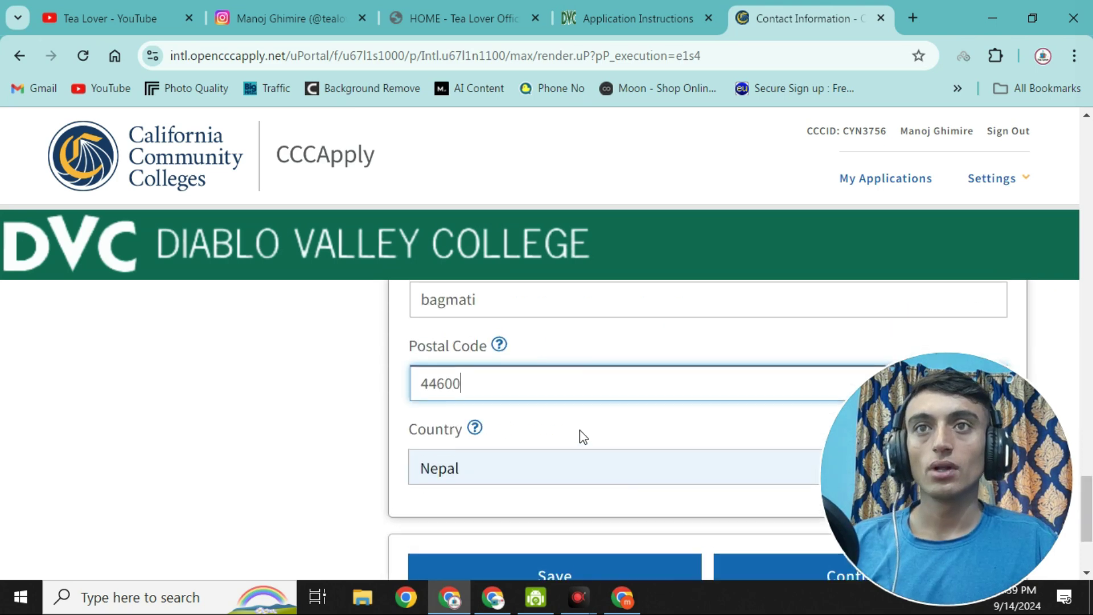
pyautogui.scroll(2, 568, 433)
pyautogui.scroll(4, 481, 451)
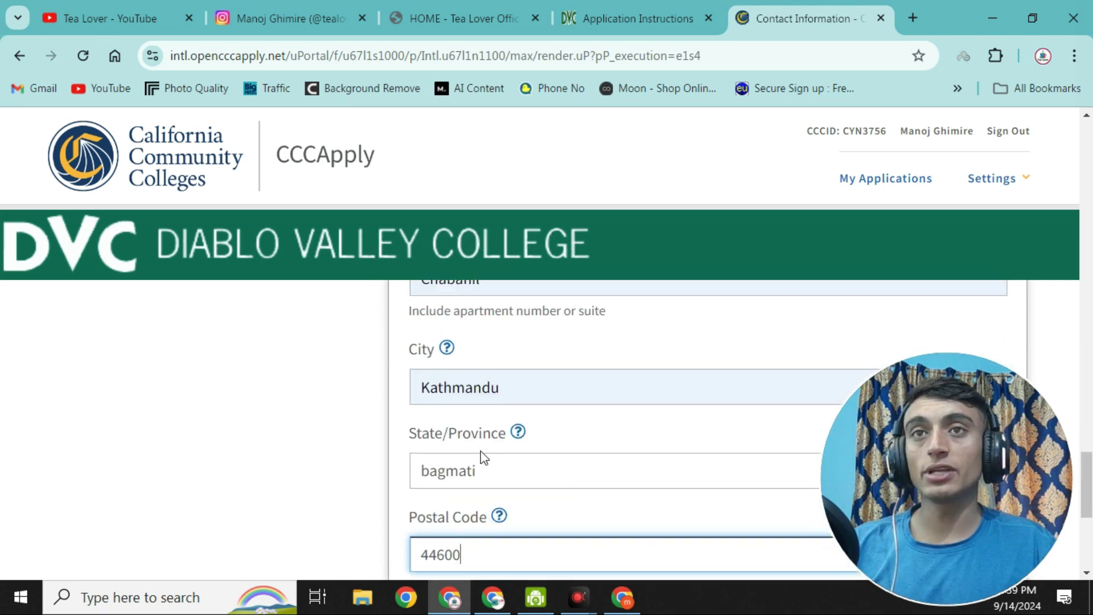
pyautogui.scroll(-8, 524, 342)
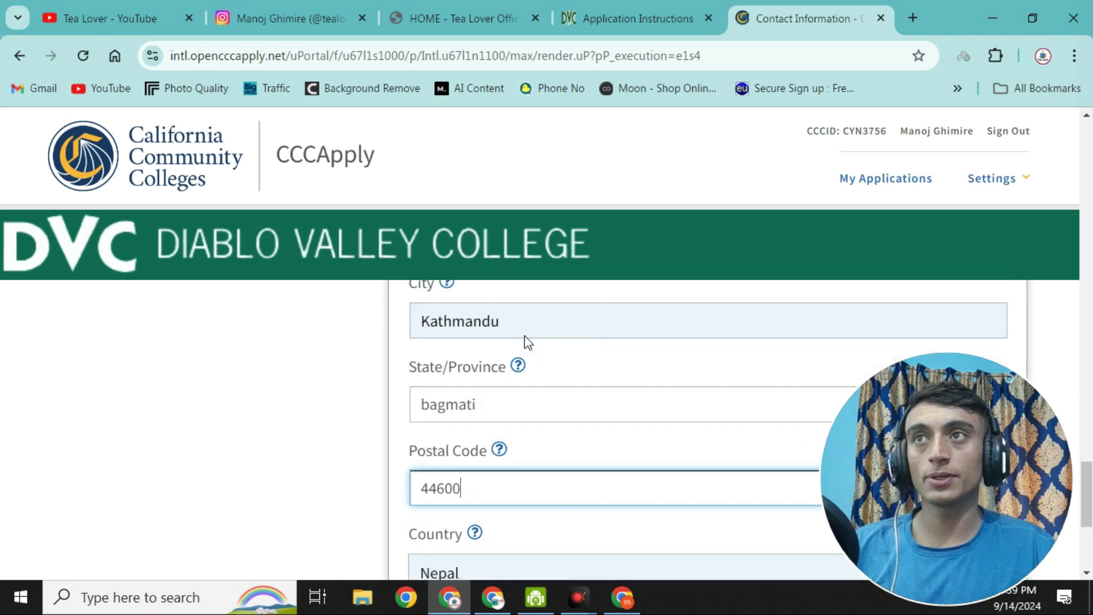
pyautogui.click(747, 481)
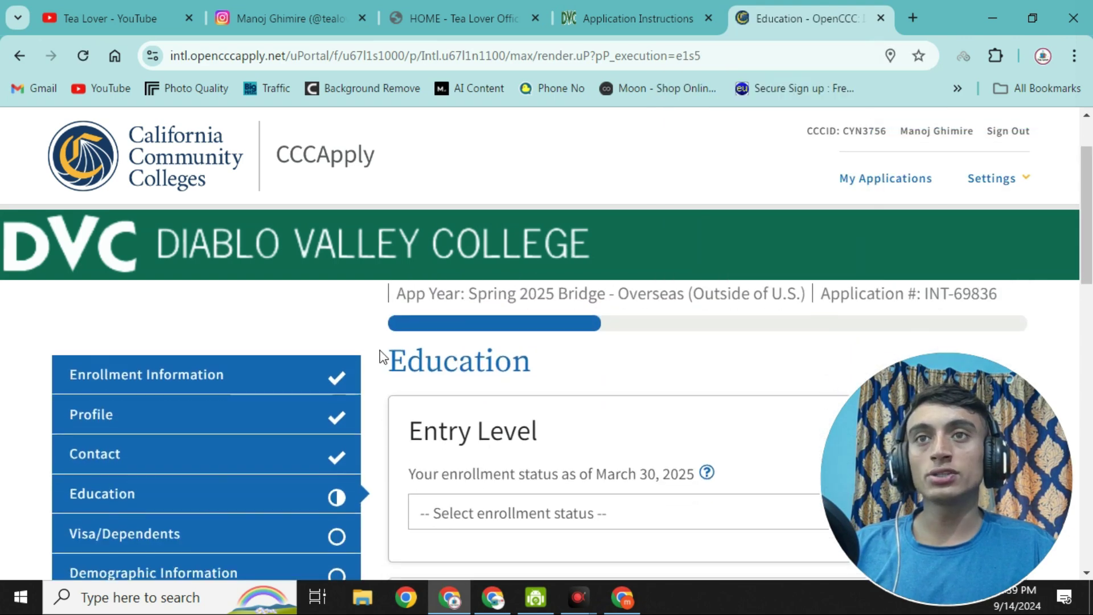
pyautogui.moveTo(380, 357); pyautogui.dragTo(674, 356)
pyautogui.scroll(-1, 567, 405)
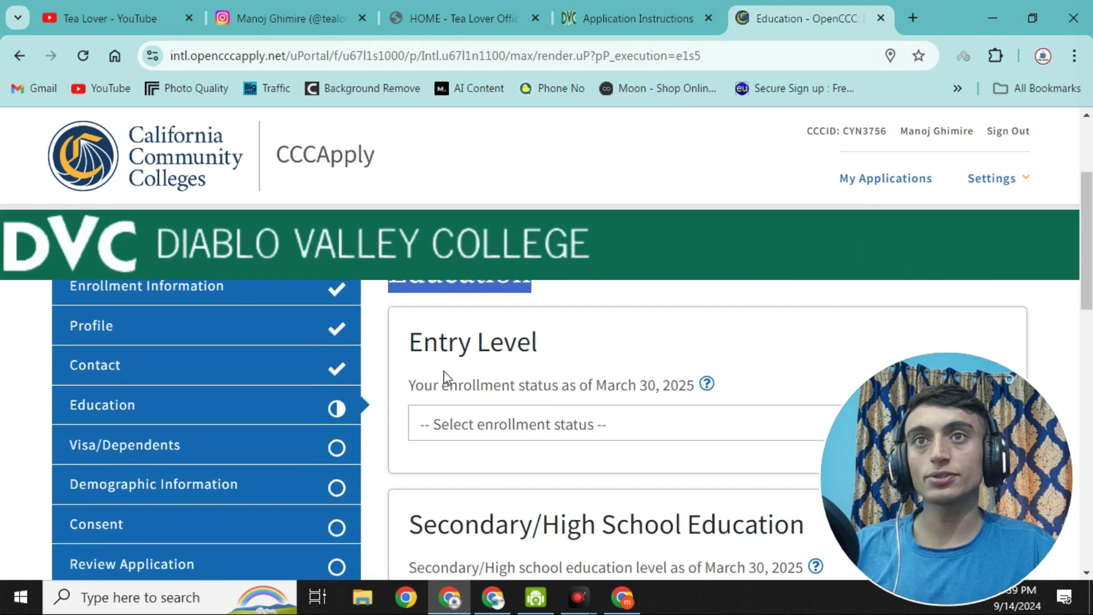
# Set the enrollment status to First-time student at a U.S. college and the high school level to Foreign secondary school diploma/certificate of graduation
pyautogui.moveTo(394, 348); pyautogui.dragTo(617, 349)
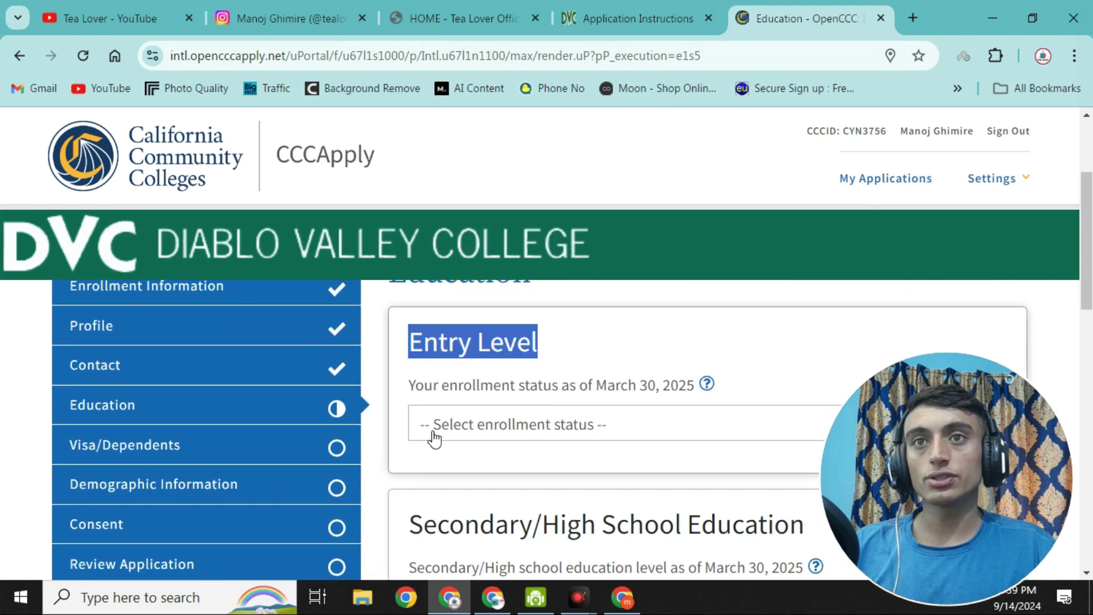
pyautogui.click(489, 426)
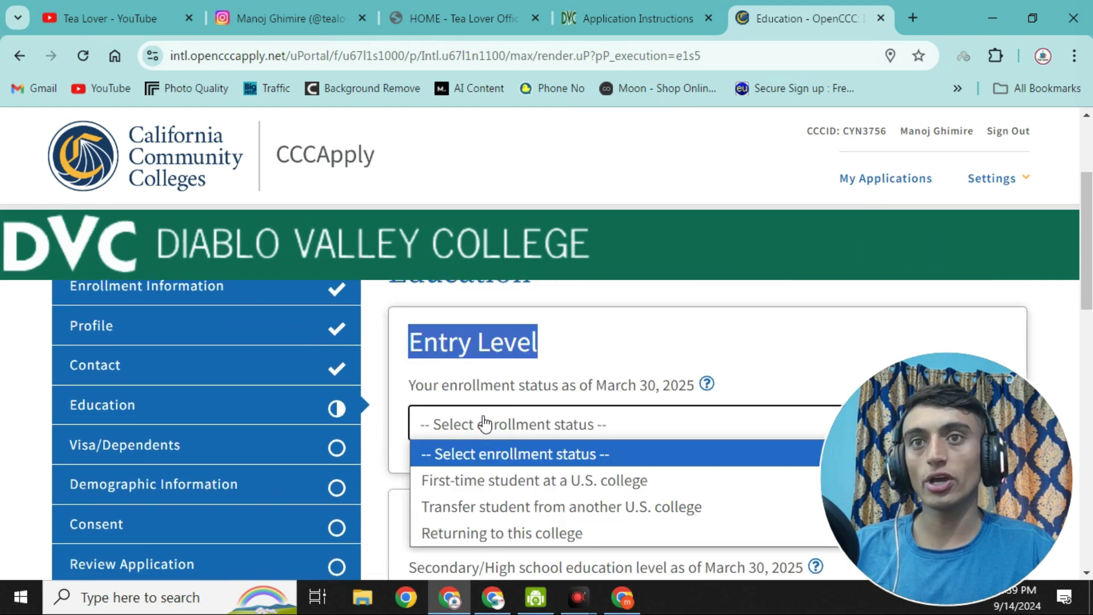
pyautogui.click(487, 491)
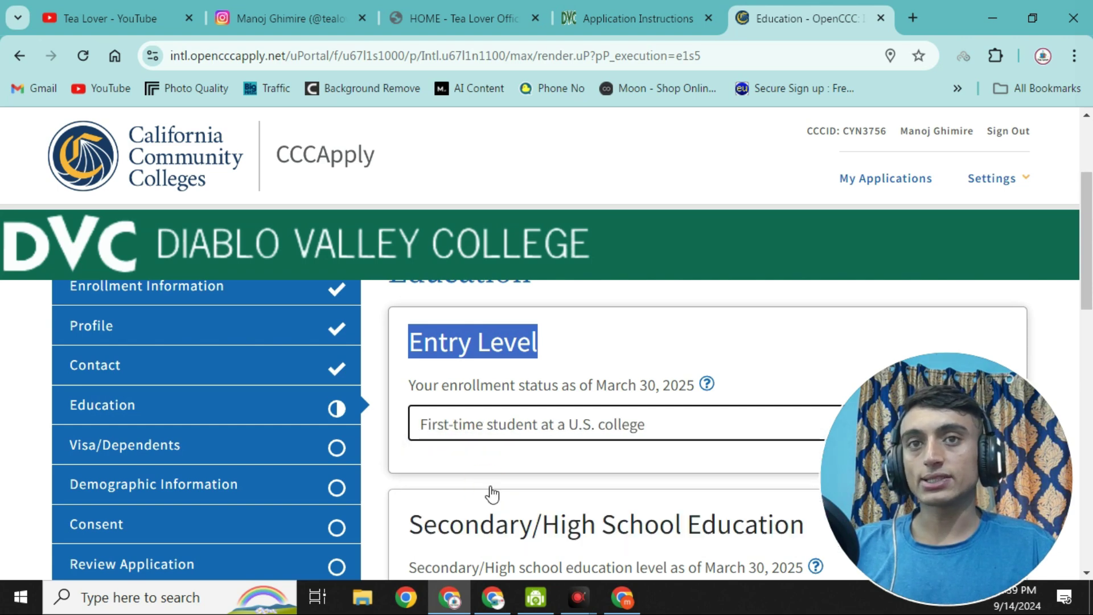
pyautogui.scroll(-4, 503, 373)
pyautogui.scroll(1, 504, 367)
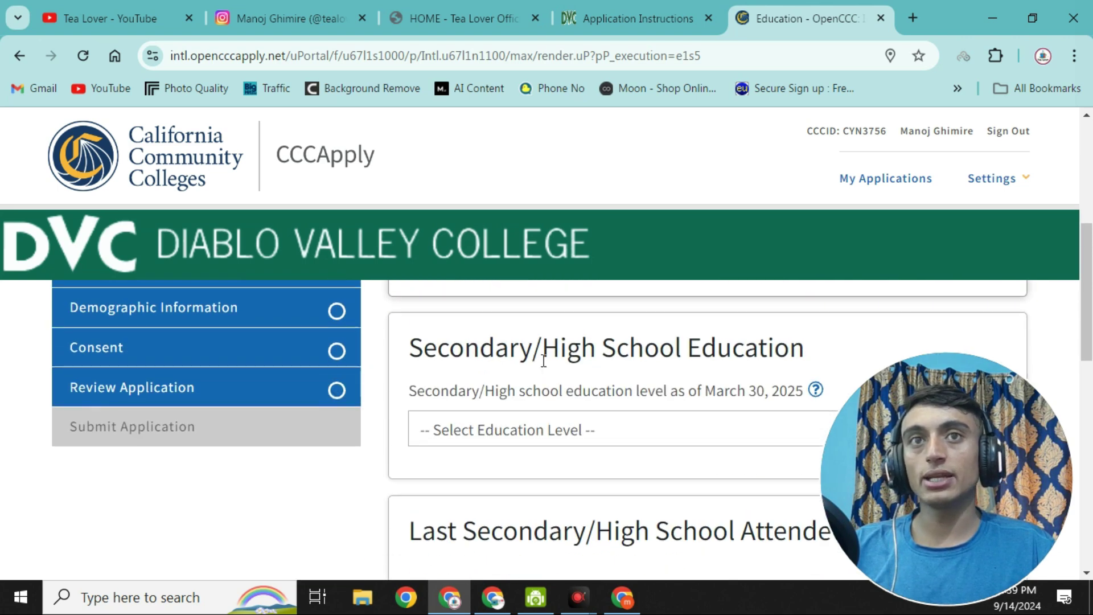
pyautogui.click(429, 437)
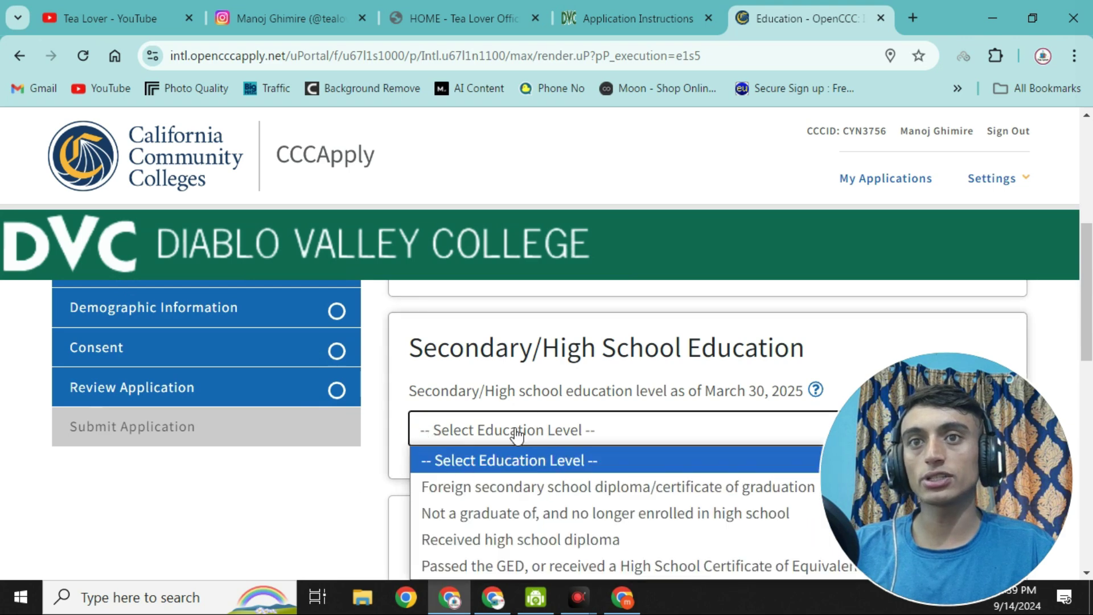
pyautogui.click(671, 490)
# Set the secondary/high school completion date to October 28, 2021
pyautogui.scroll(-2, 540, 454)
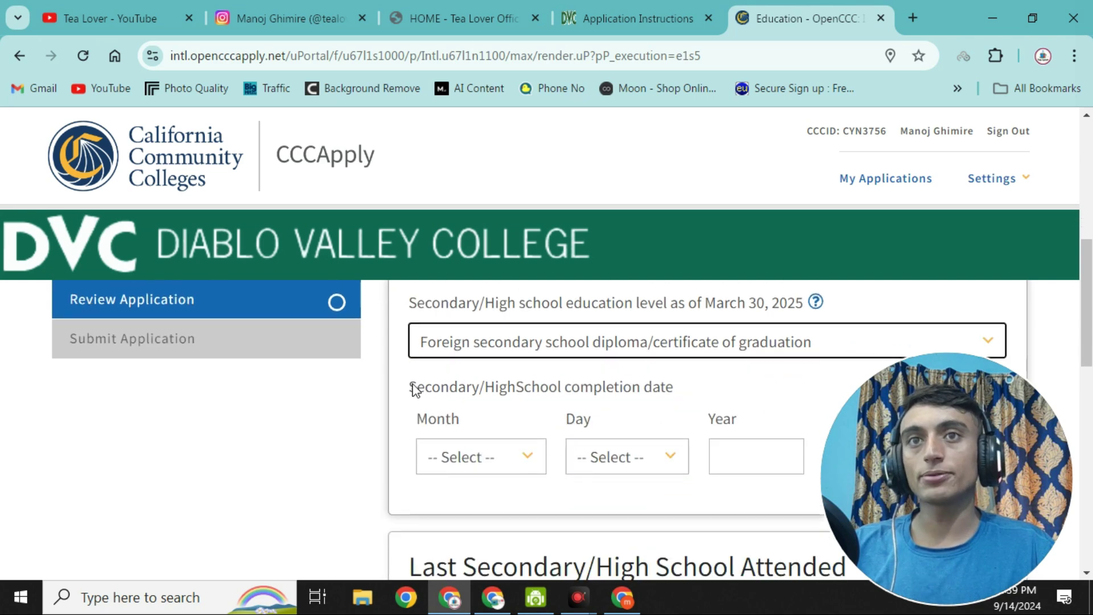
pyautogui.click(746, 456)
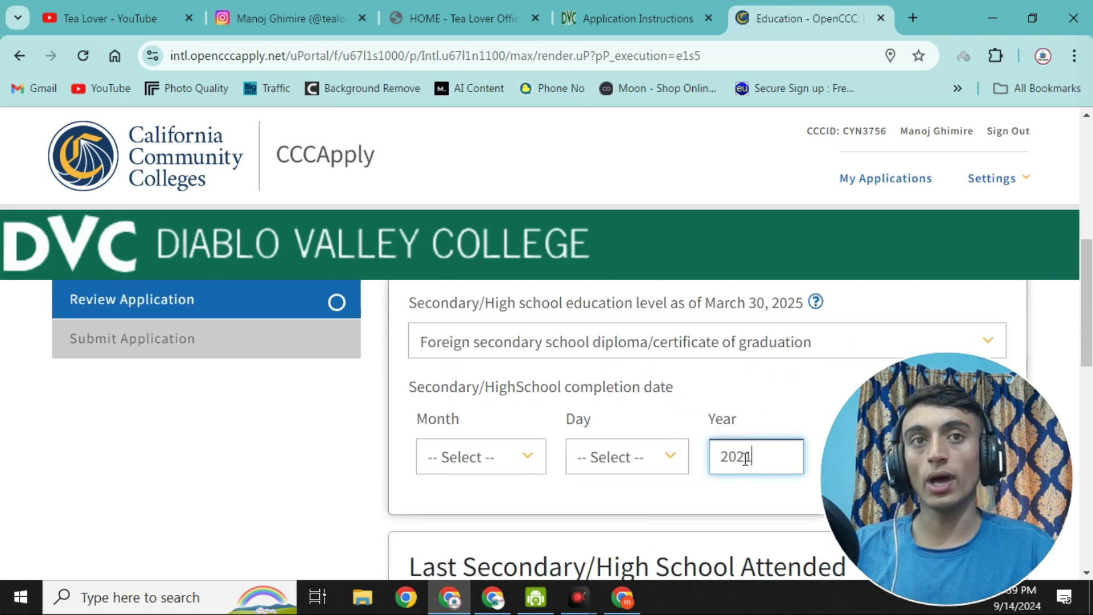
pyautogui.click(622, 457)
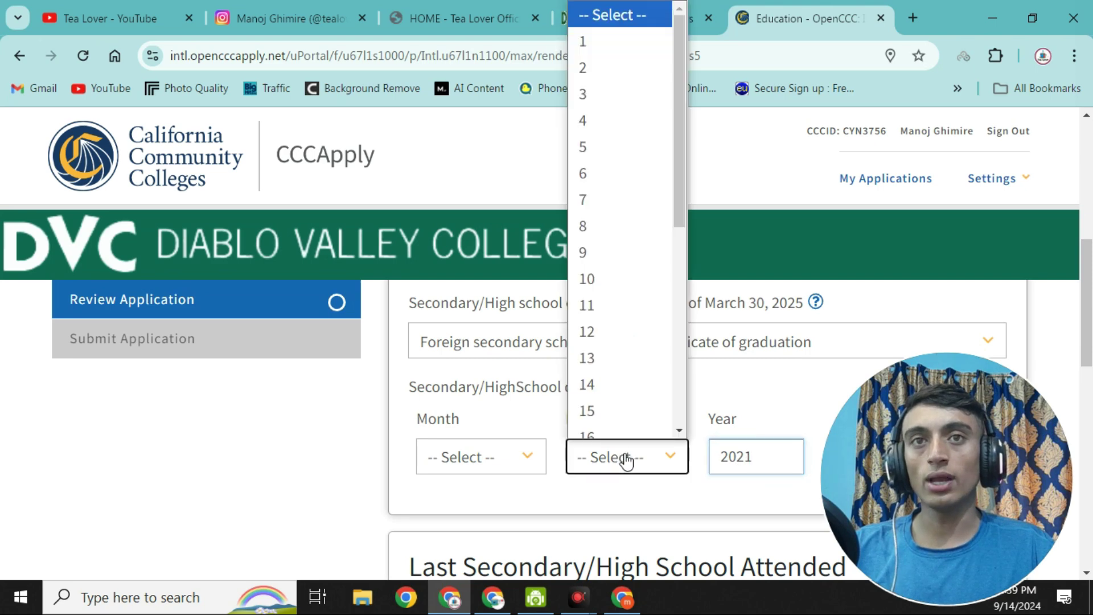
pyautogui.scroll(-5, 598, 239)
pyautogui.click(600, 351)
pyautogui.click(493, 456)
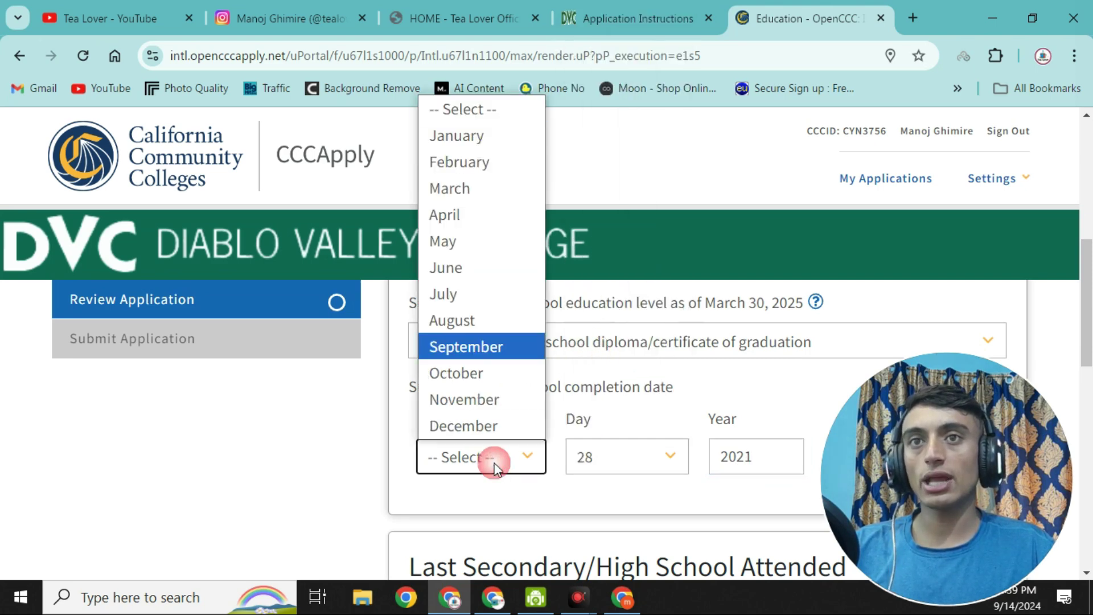
pyautogui.click(476, 373)
# Indicate that a secondary/high school was attended and set its country to Nepal
pyautogui.scroll(-3, 524, 392)
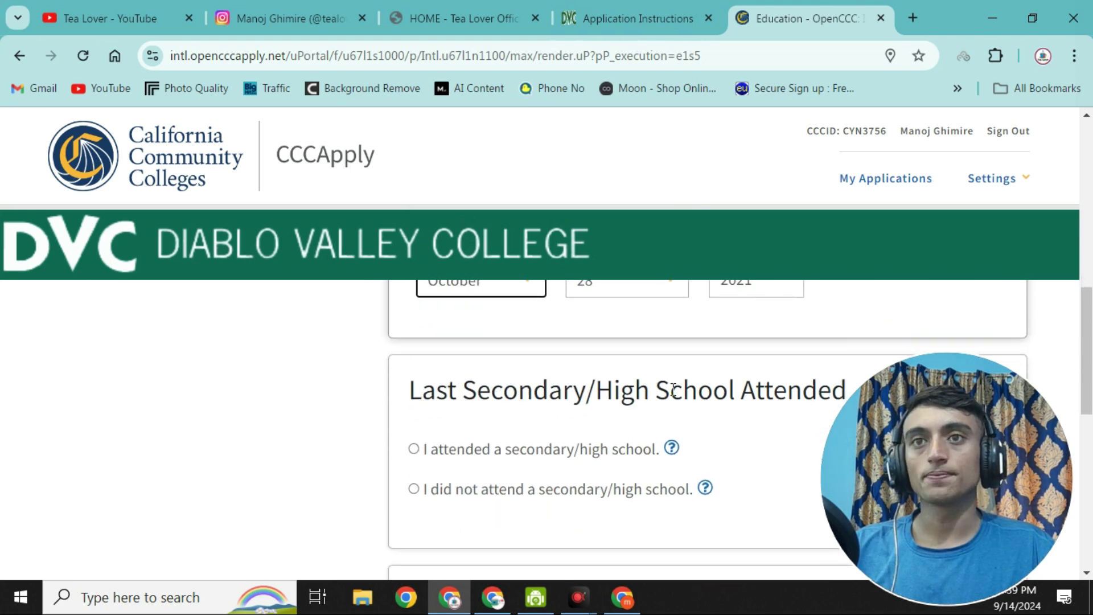
pyautogui.scroll(-2, 627, 381)
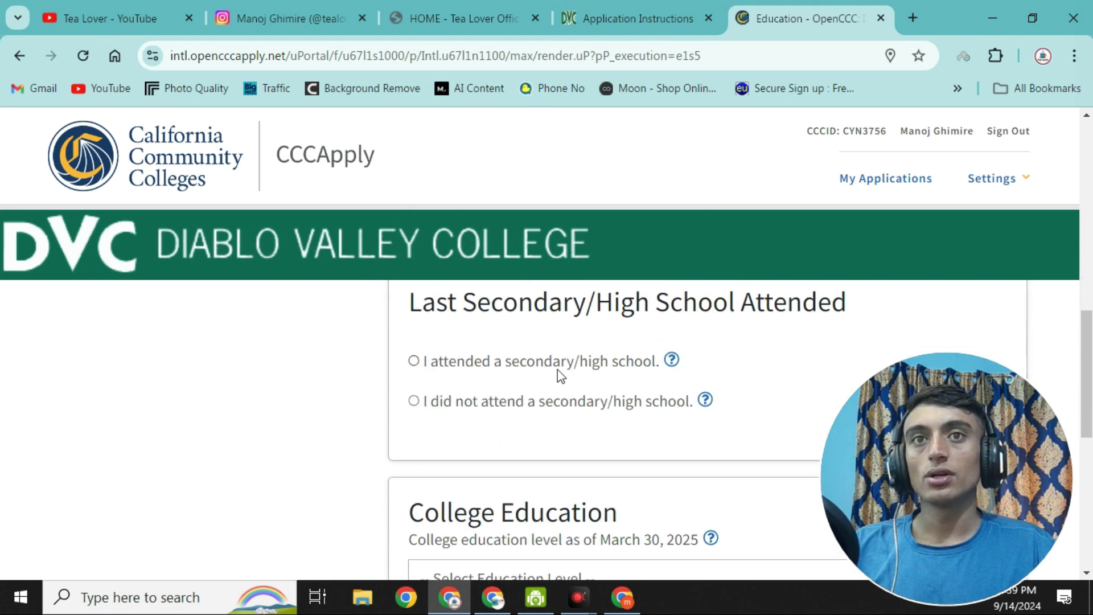
pyautogui.click(414, 362)
pyautogui.scroll(-1, 603, 370)
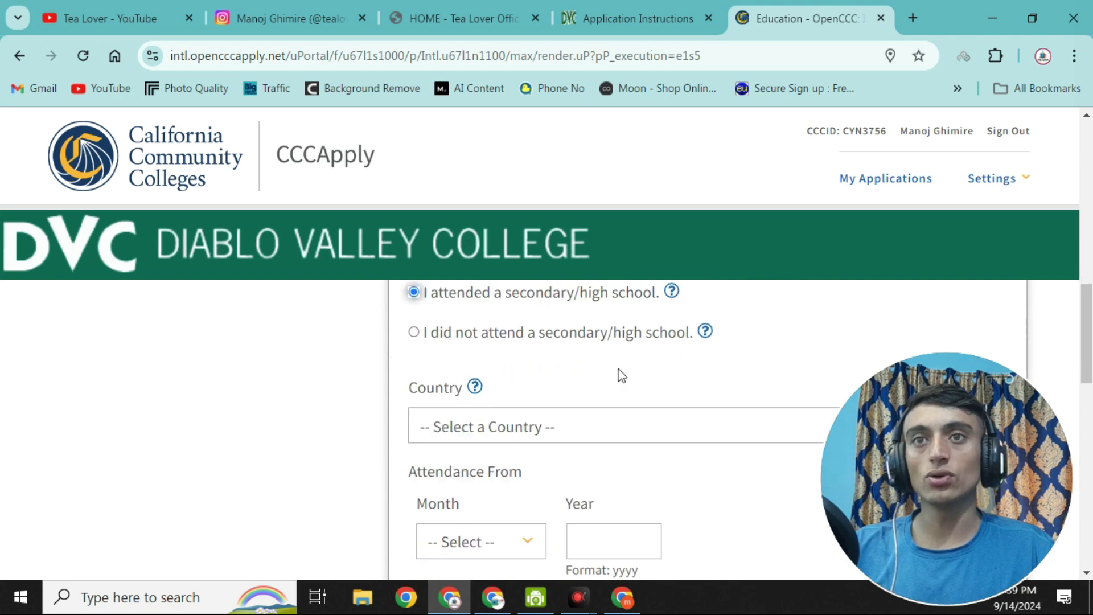
pyautogui.click(466, 405)
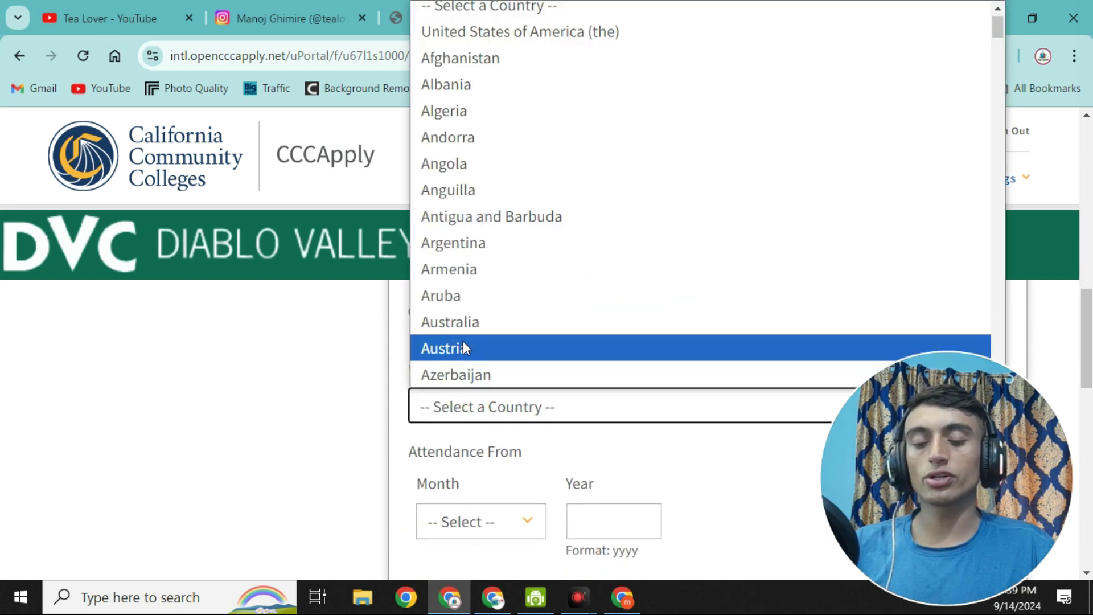
pyautogui.press('n')
pyautogui.scroll(-2, 466, 362)
pyautogui.click(450, 248)
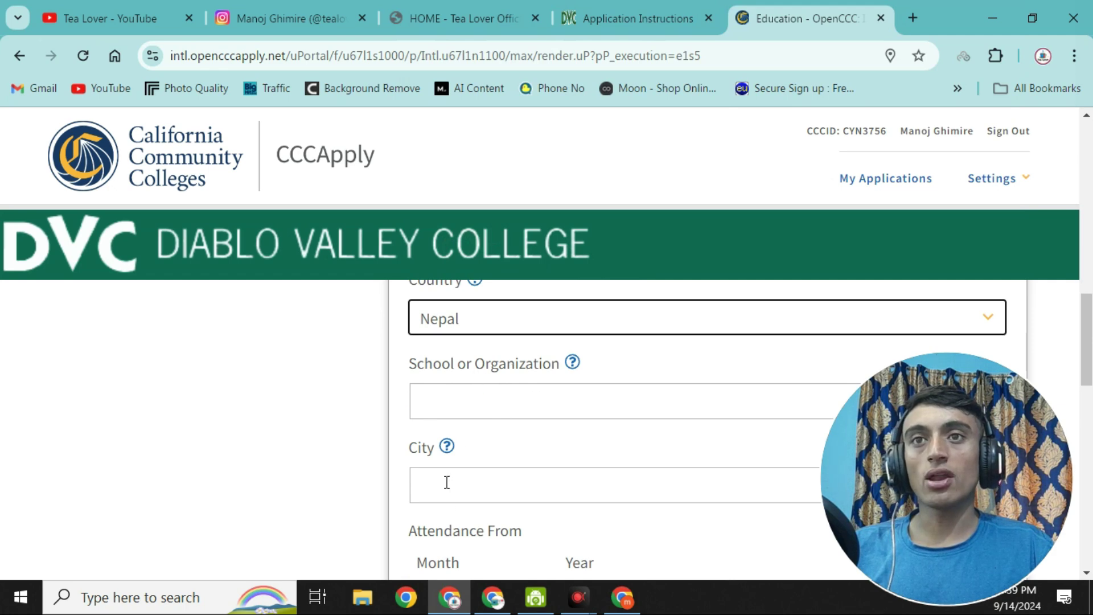
# Enter Texas Academy as the last high school attended, with kathmandu as its city
pyautogui.click(501, 393)
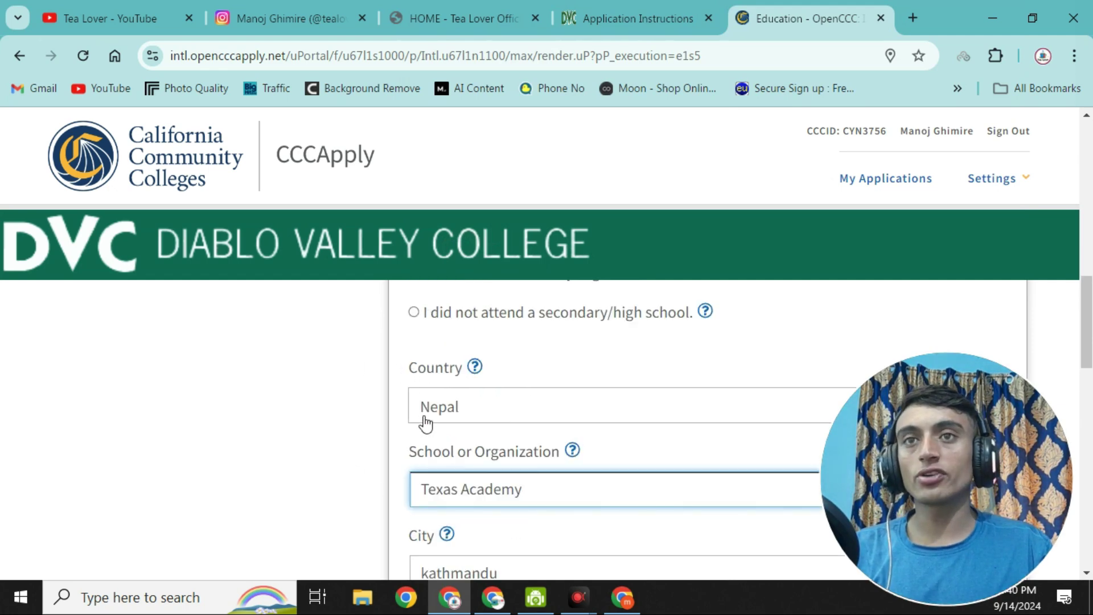
pyautogui.scroll(-1, 433, 410)
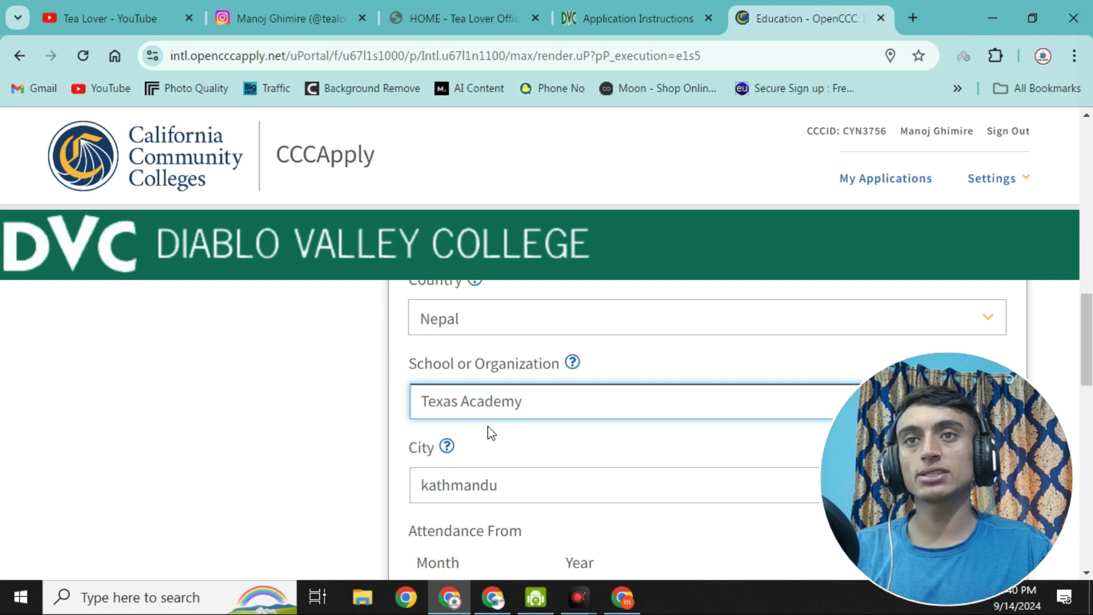
pyautogui.scroll(-1, 501, 399)
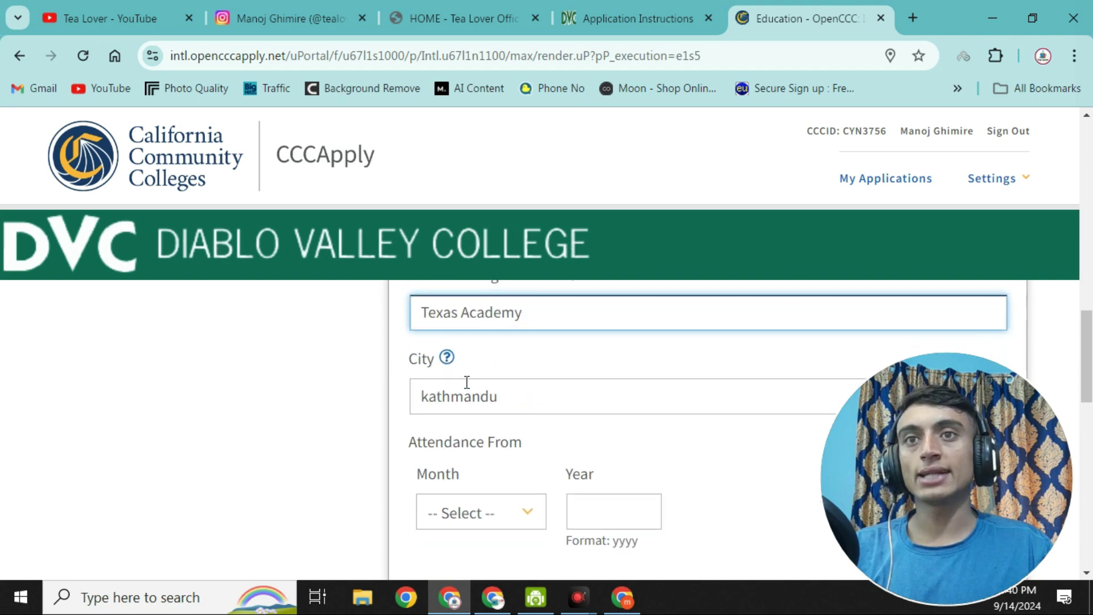
# Set the start of high school attendance to September 2015
pyautogui.scroll(-2, 489, 397)
pyautogui.click(485, 337)
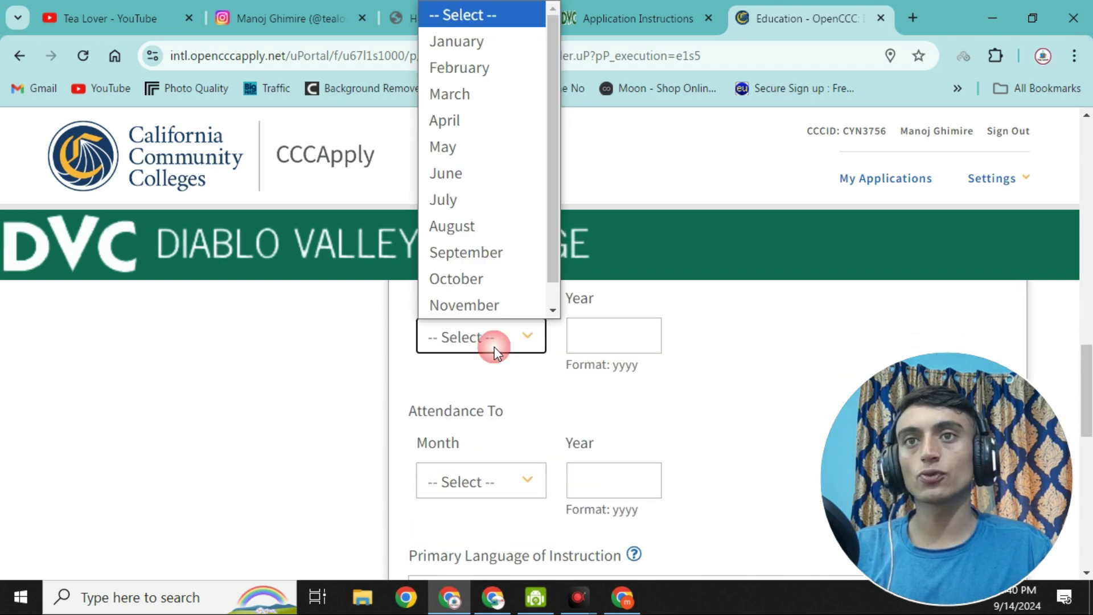
pyautogui.click(482, 258)
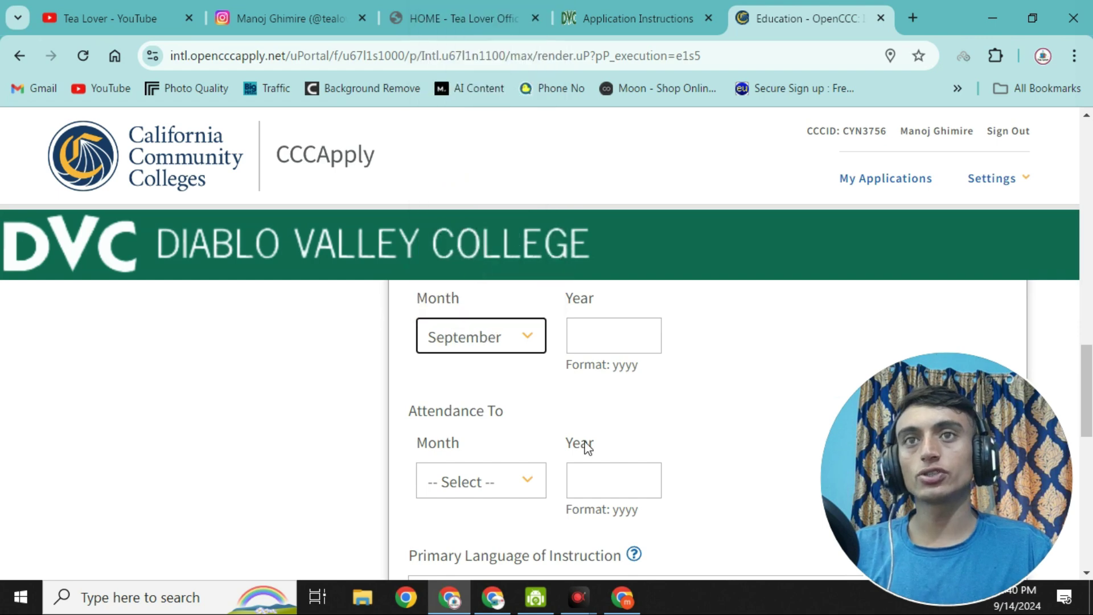
pyautogui.click(593, 336)
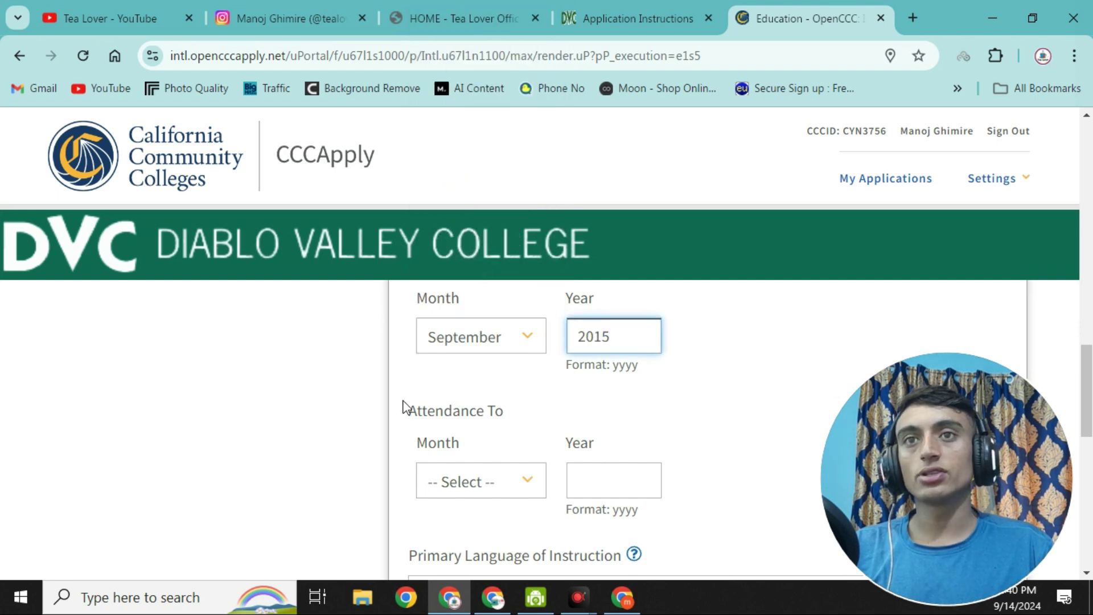
# Set the end of high school attendance to September 2021
pyautogui.click(520, 483)
pyautogui.click(473, 368)
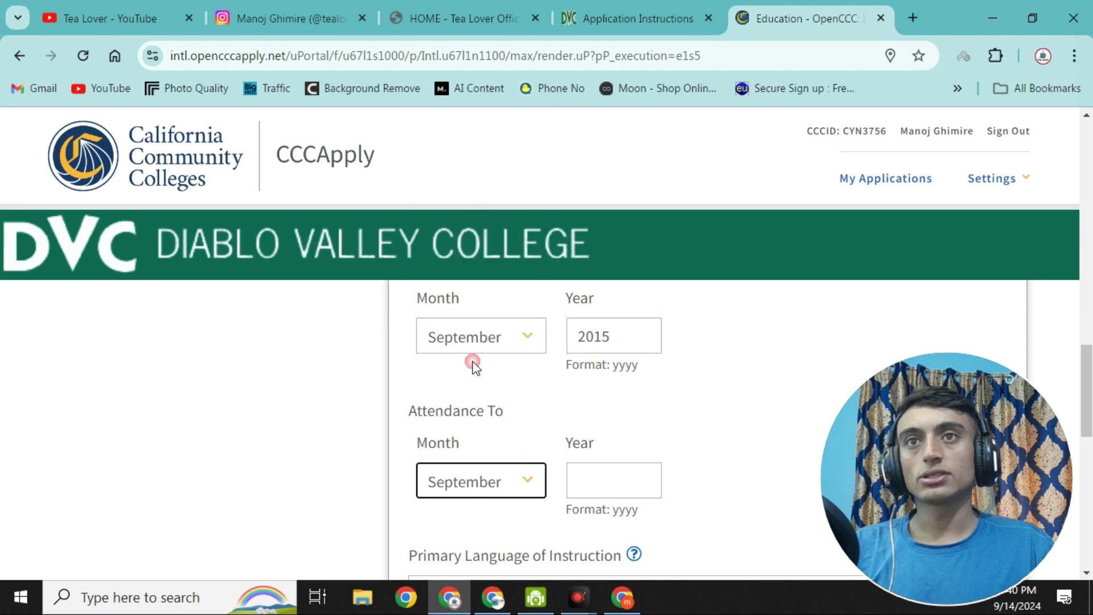
pyautogui.click(629, 473)
pyautogui.write('2021')
pyautogui.press('BackSpace')
pyautogui.write('21')
pyautogui.click(706, 365)
# Choose the primary language of instruction for the last high school attended
pyautogui.scroll(-2, 705, 365)
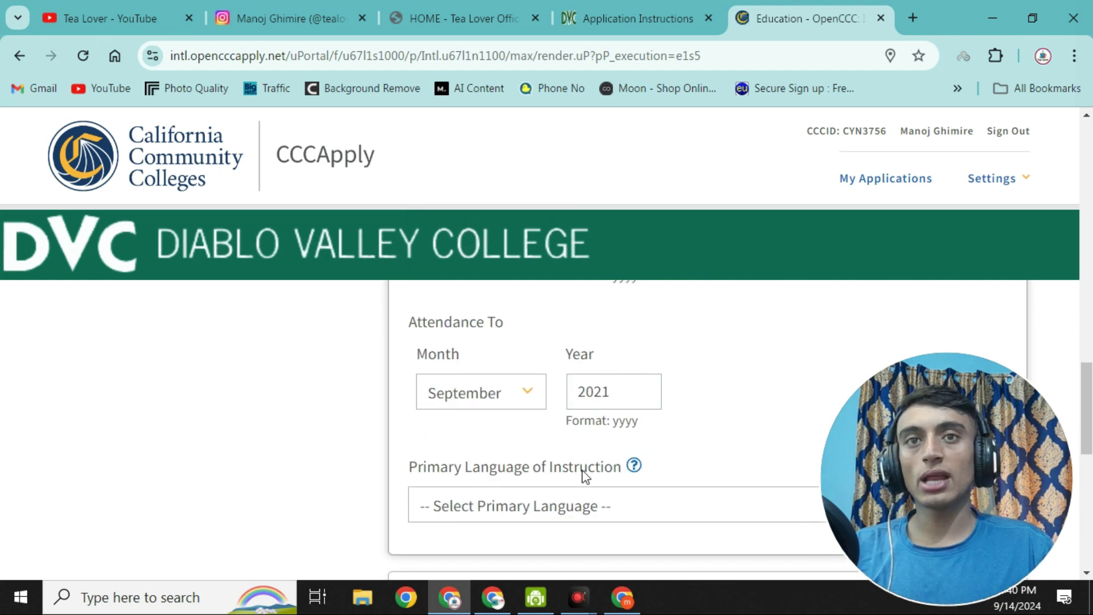
pyautogui.scroll(-1, 605, 473)
pyautogui.scroll(-2, 610, 473)
pyautogui.click(513, 415)
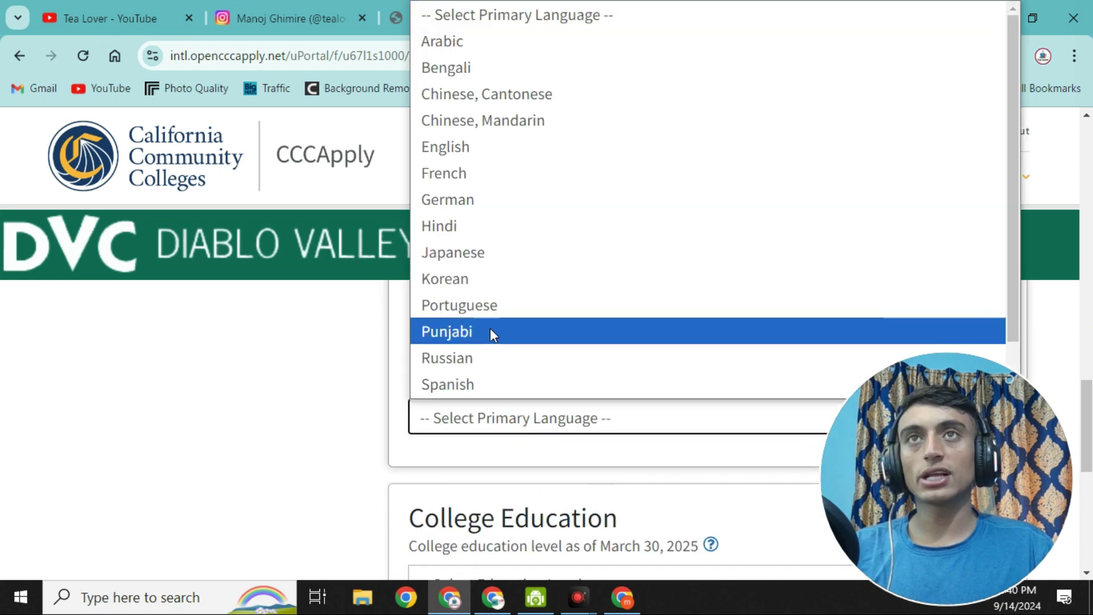
pyautogui.scroll(-1, 533, 171)
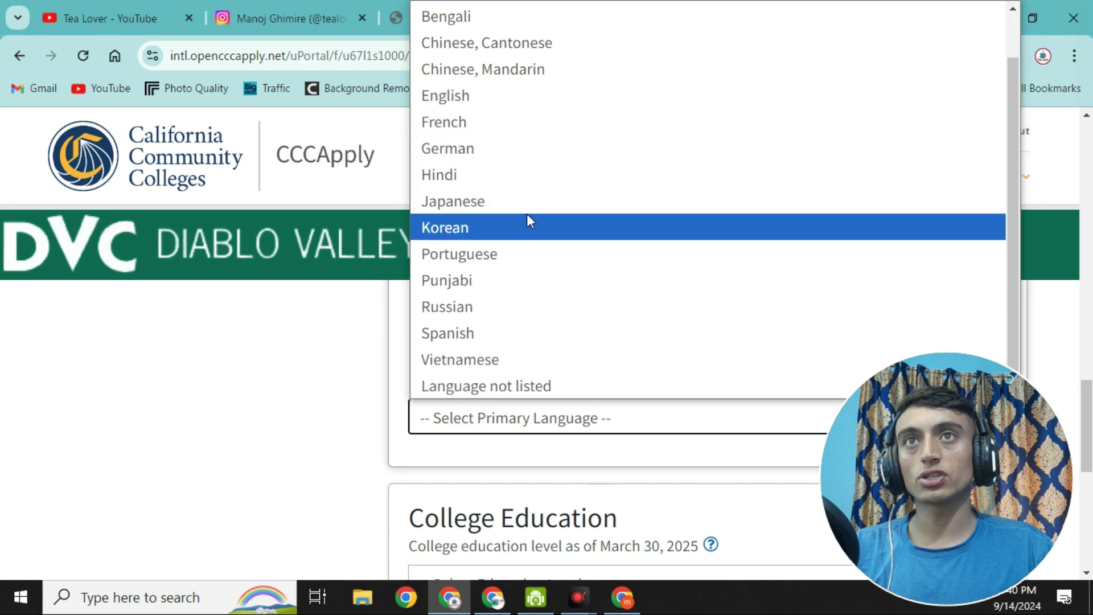
pyautogui.scroll(1, 473, 88)
# Set the college education level to Received an associate (2-year) degree
pyautogui.scroll(-3, 404, 345)
pyautogui.moveTo(403, 344); pyautogui.dragTo(619, 336)
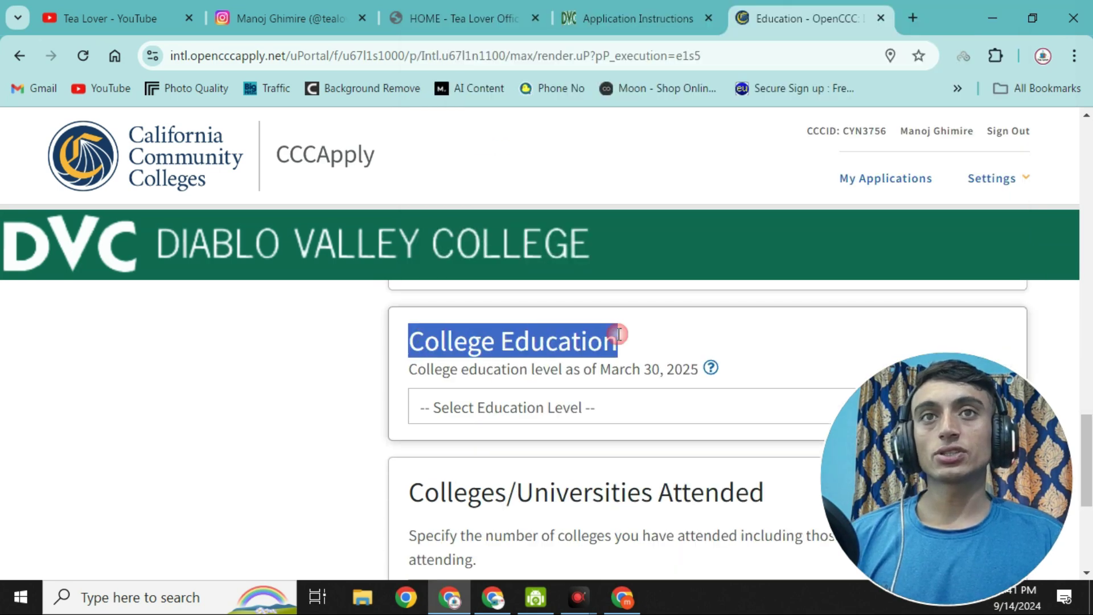
pyautogui.click(483, 411)
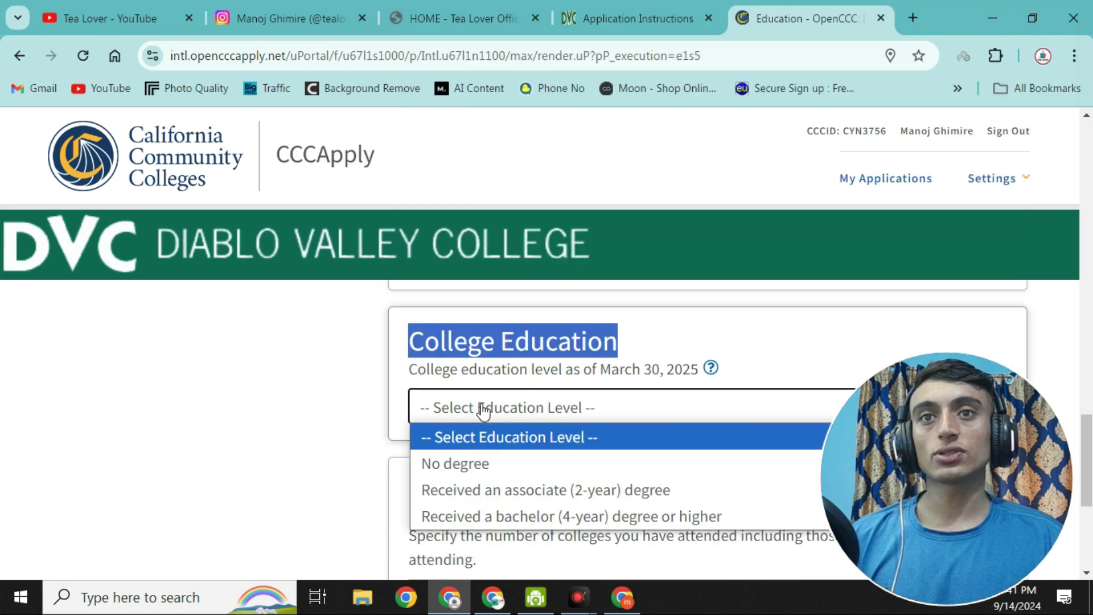
pyautogui.click(501, 487)
# Set the college education level completion date to September 8, 2021
pyautogui.scroll(-2, 506, 445)
pyautogui.click(505, 441)
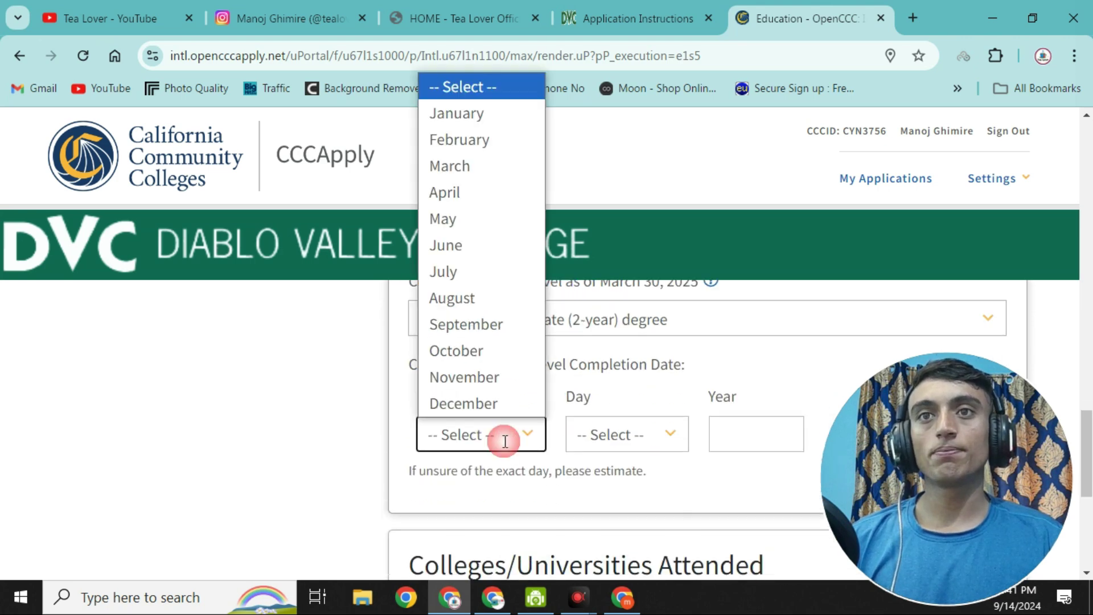
pyautogui.click(466, 326)
pyautogui.click(647, 445)
pyautogui.click(610, 220)
pyautogui.click(746, 435)
pyautogui.write('2021')
# Finish the Education section and continue to the Visa and Dependent Information section
pyautogui.scroll(-3, 740, 439)
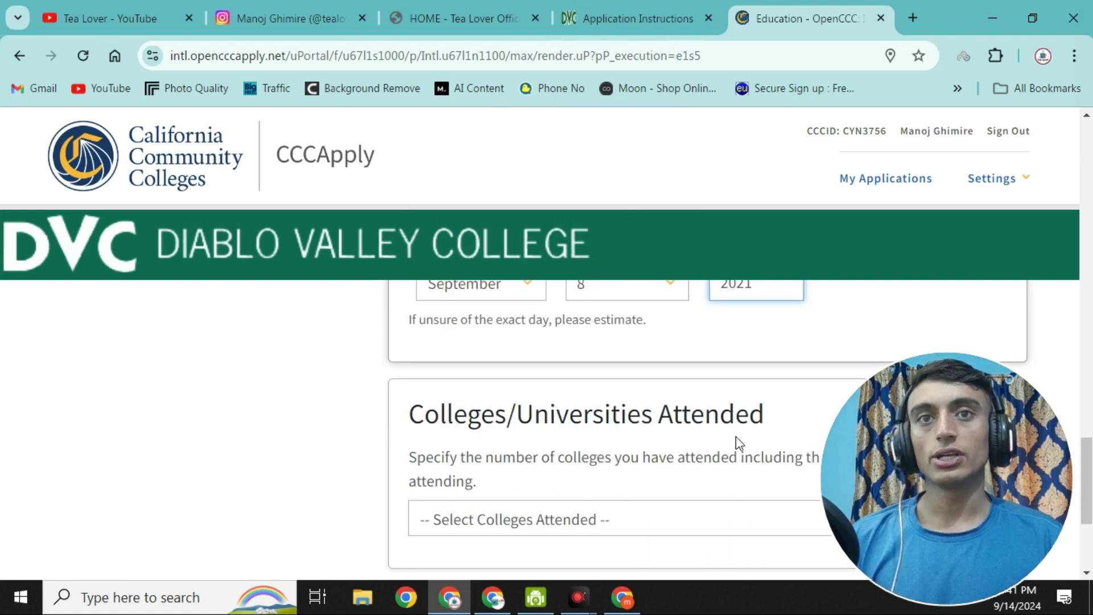
pyautogui.scroll(-3, 679, 400)
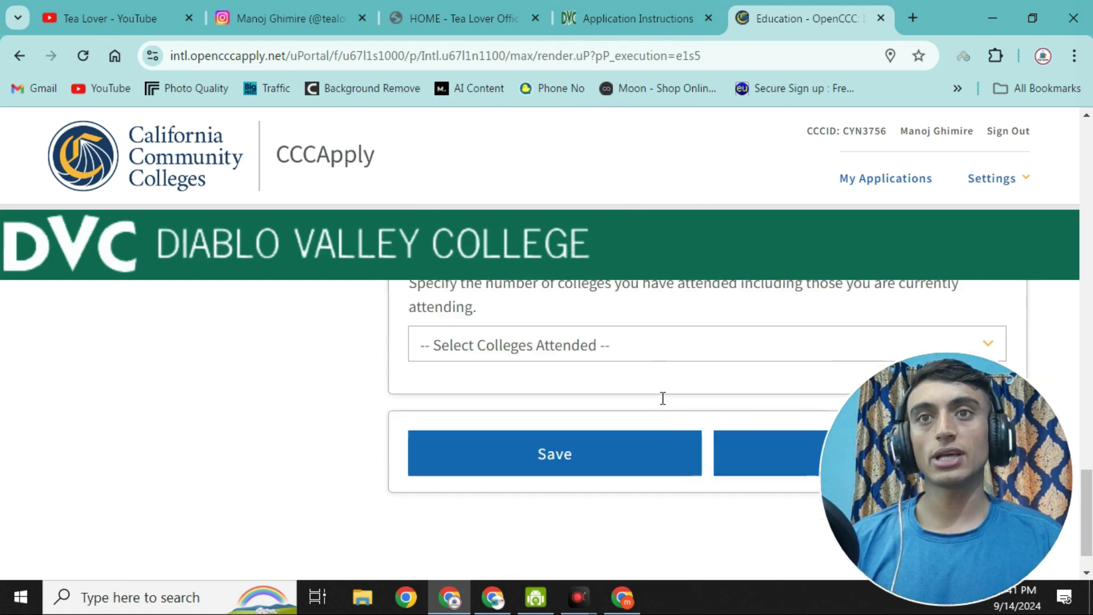
pyautogui.click(734, 439)
# Indicate in the Passport Information that the applicant has no passport yet
pyautogui.scroll(-2, 540, 361)
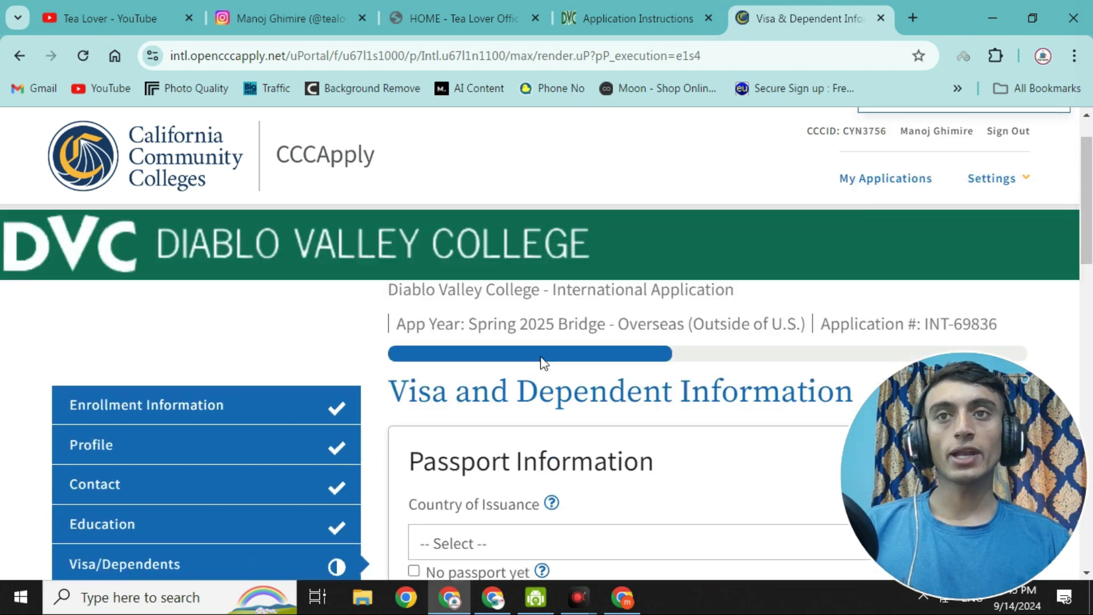
pyautogui.moveTo(388, 364); pyautogui.dragTo(820, 359)
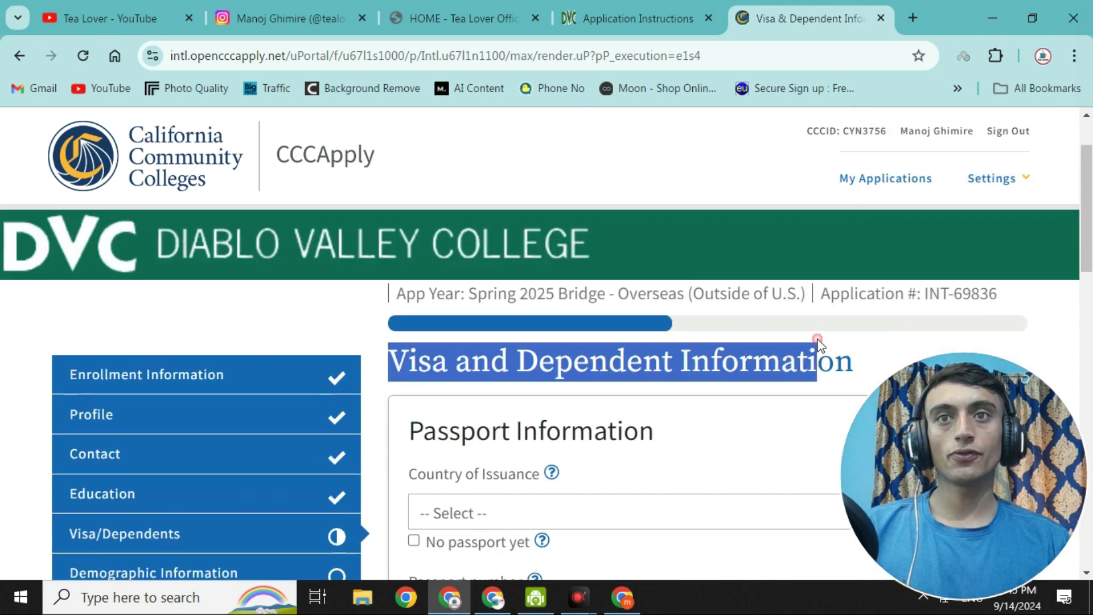
pyautogui.scroll(-3, 570, 365)
pyautogui.click(414, 364)
pyautogui.scroll(2, 443, 371)
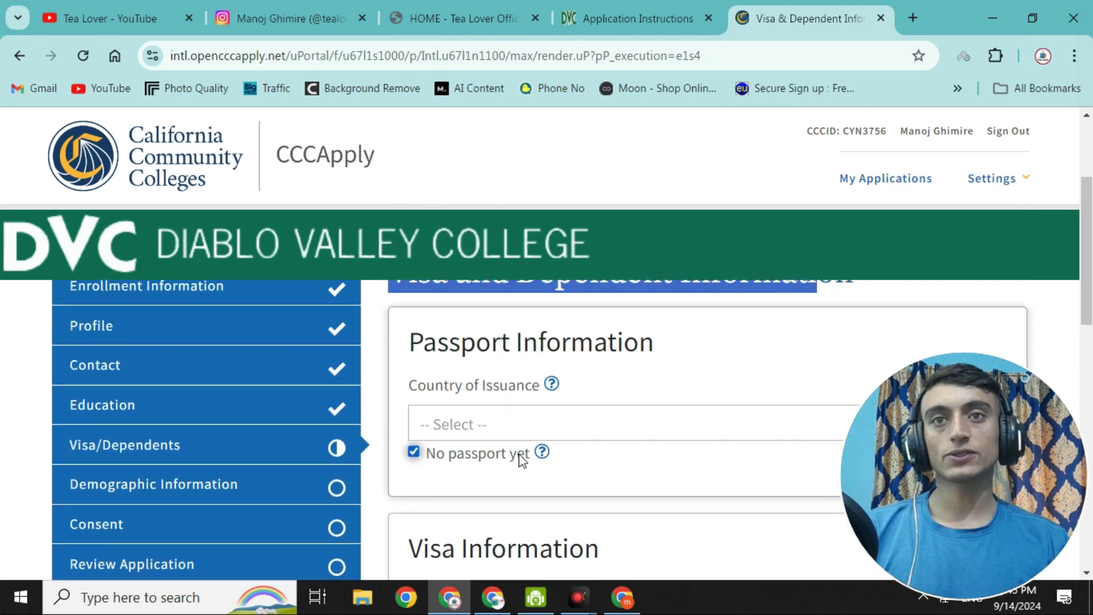
# Indicate in the Visa Information that the applicant has no visa yet
pyautogui.scroll(-3, 520, 455)
pyautogui.click(533, 463)
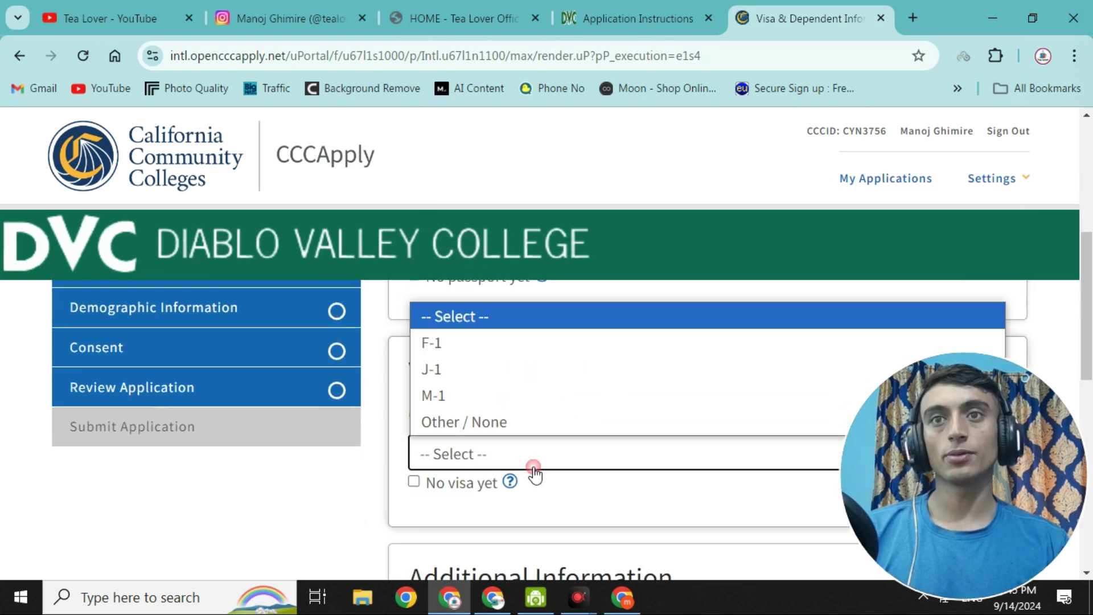
pyautogui.click(460, 343)
pyautogui.scroll(-2, 464, 365)
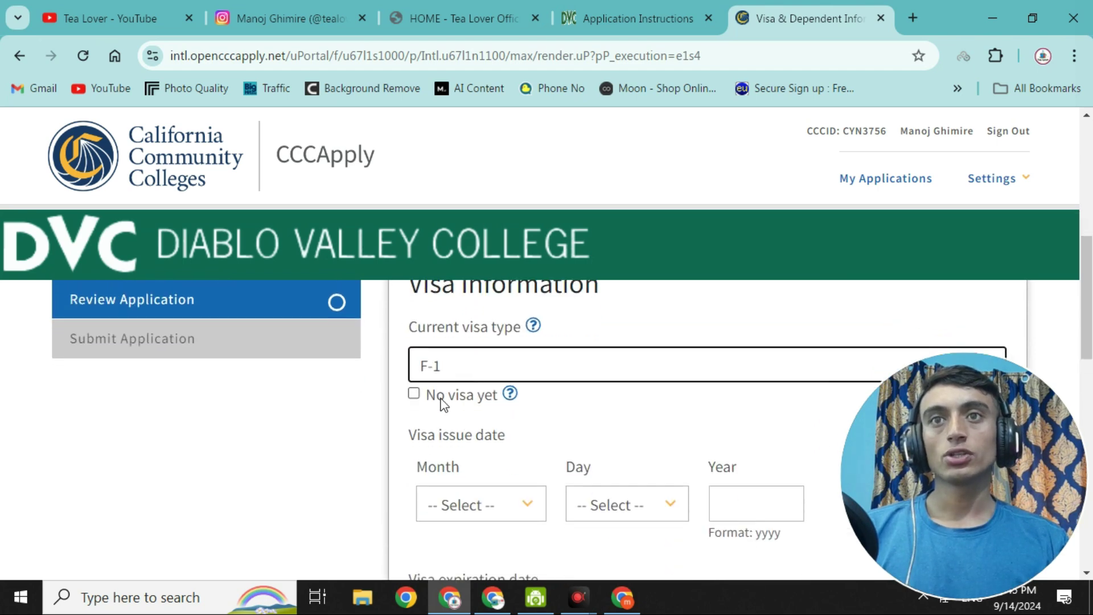
pyautogui.click(414, 395)
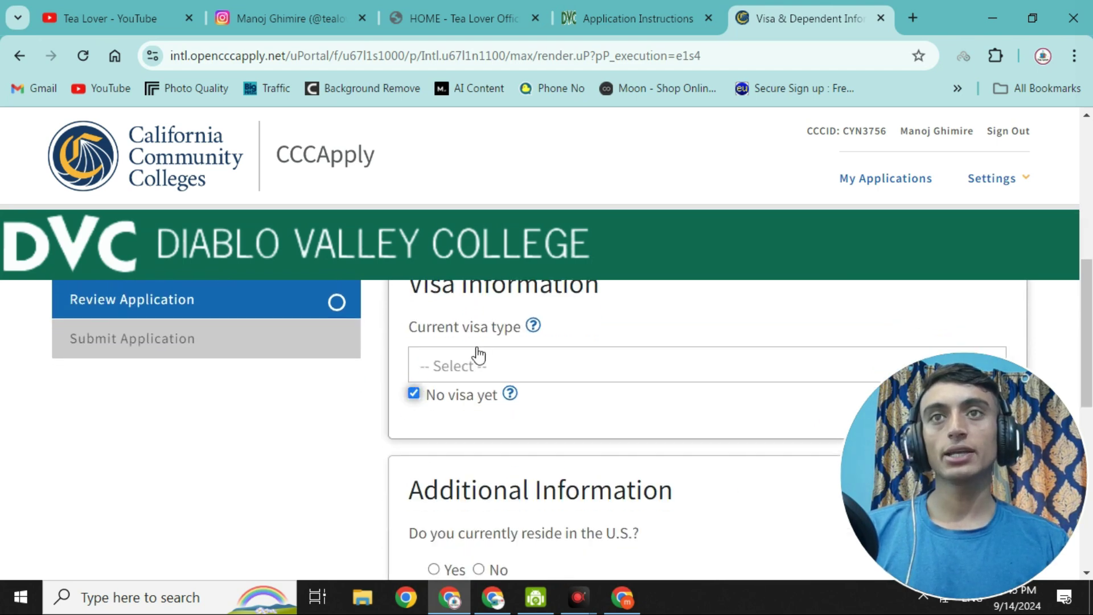
# Answer No to currently residing in the U.S. in the Additional Information
pyautogui.scroll(-2, 478, 354)
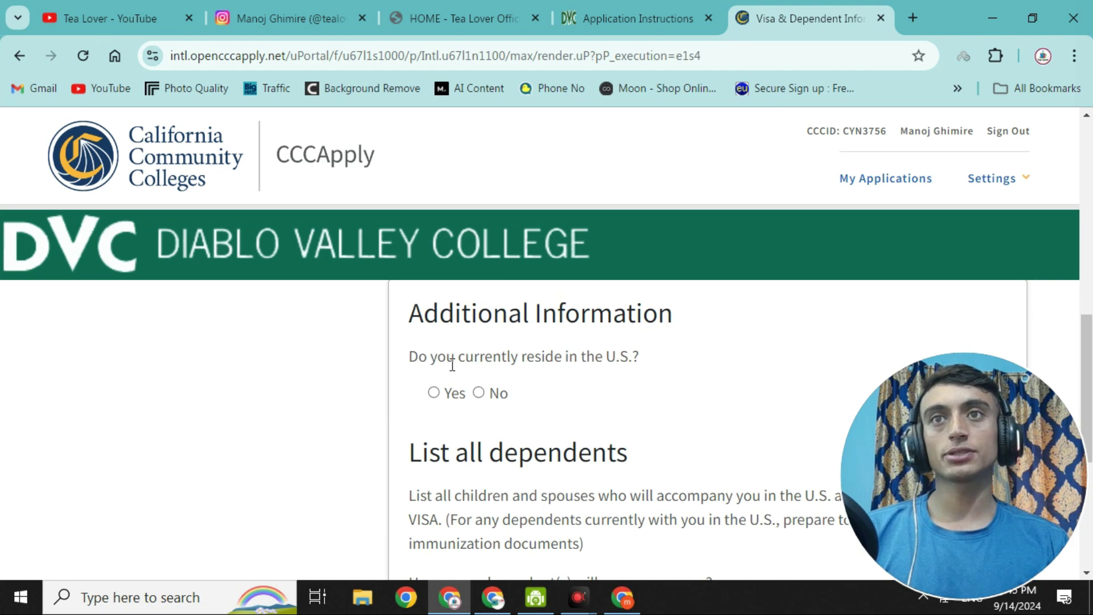
pyautogui.click(433, 393)
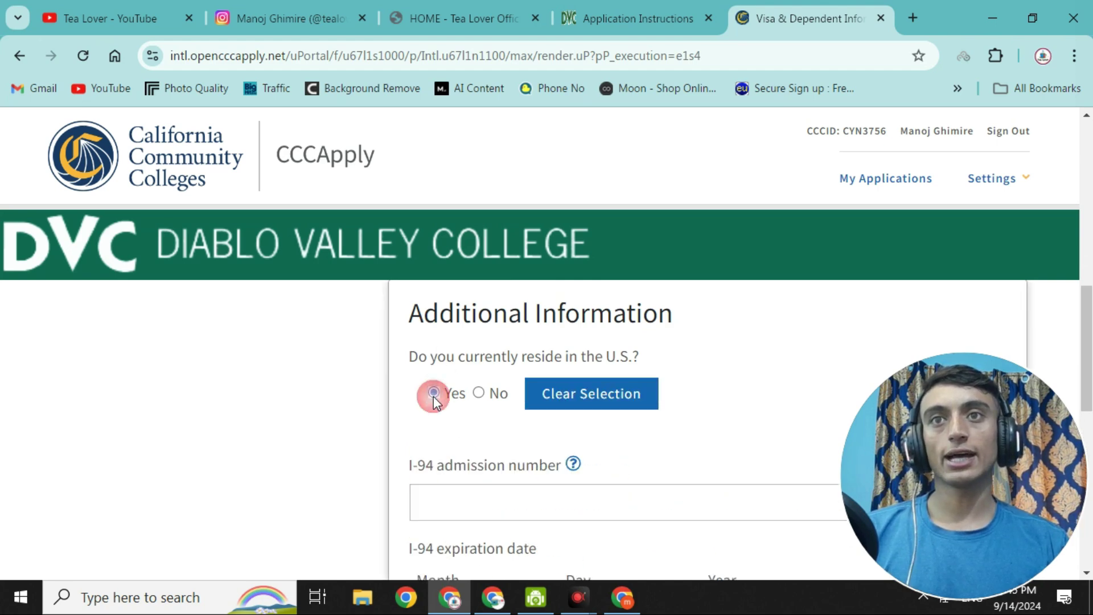
pyautogui.click(478, 393)
pyautogui.scroll(2, 473, 434)
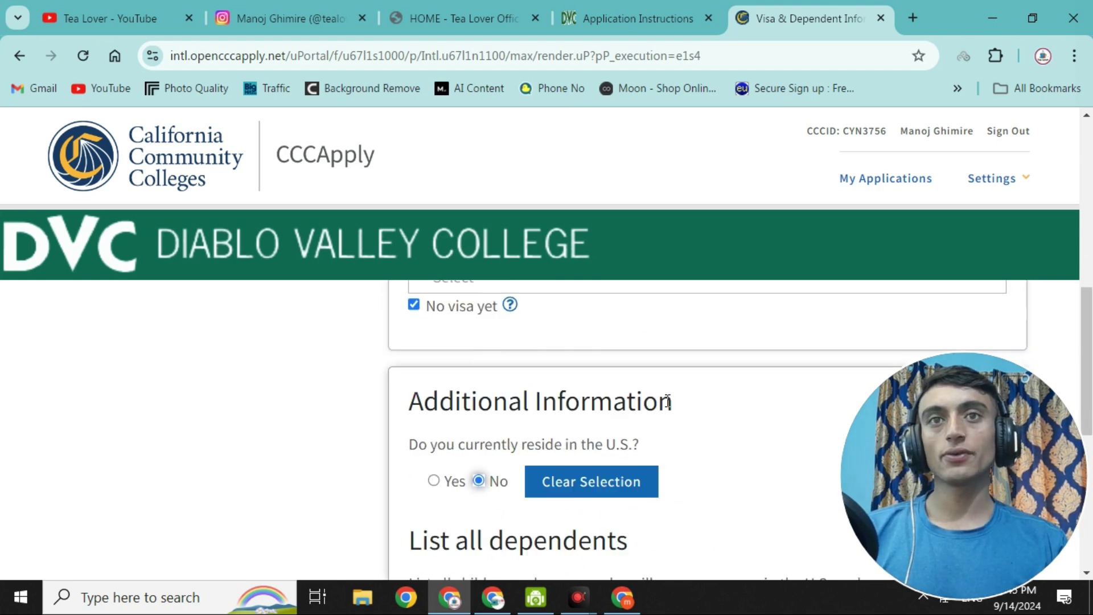
# Set the number of accompanying dependents to 0 and continue to the Demographic Information section
pyautogui.scroll(-3, 539, 480)
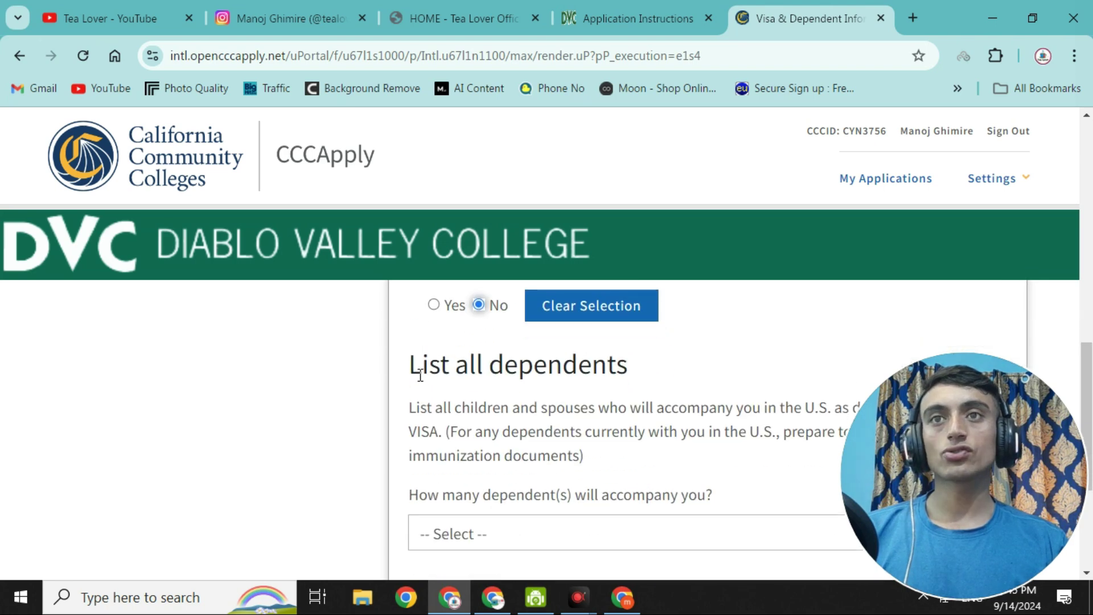
pyautogui.scroll(-2, 610, 374)
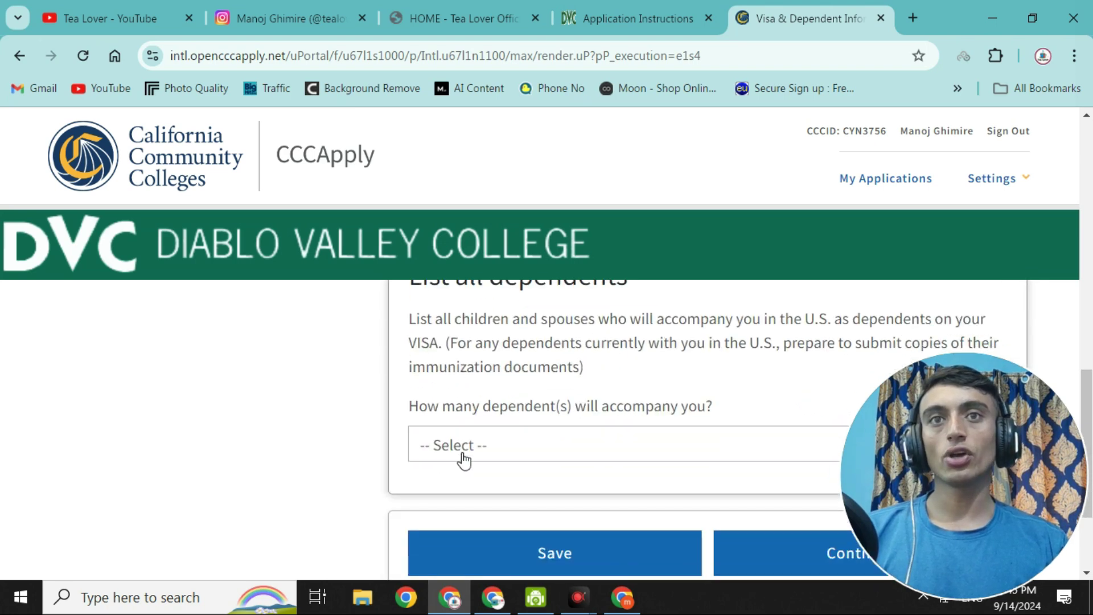
pyautogui.click(500, 445)
pyautogui.click(515, 151)
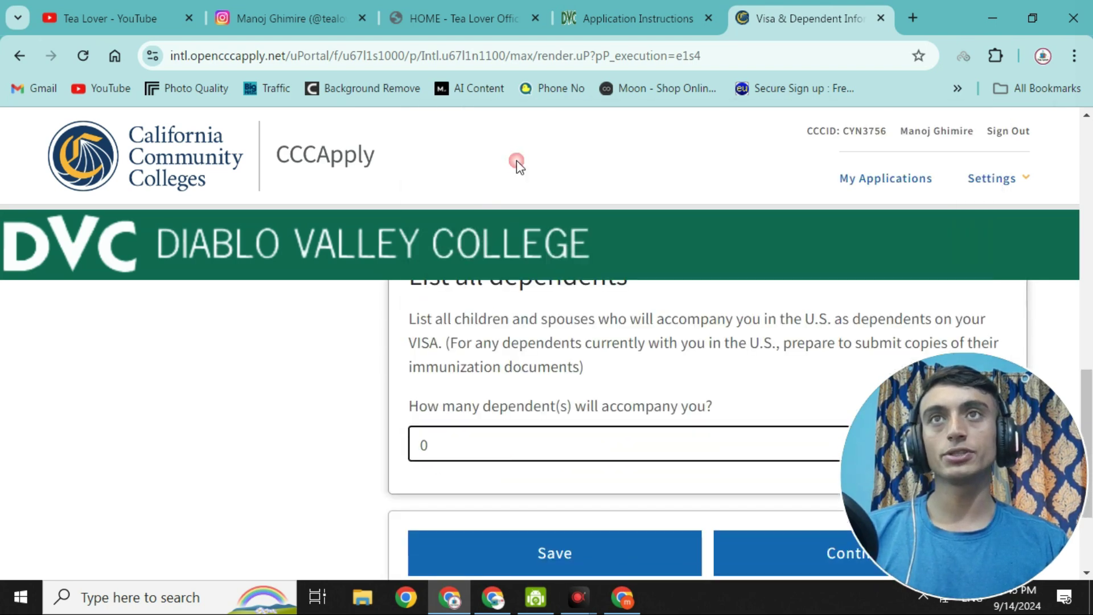
pyautogui.scroll(-3, 517, 235)
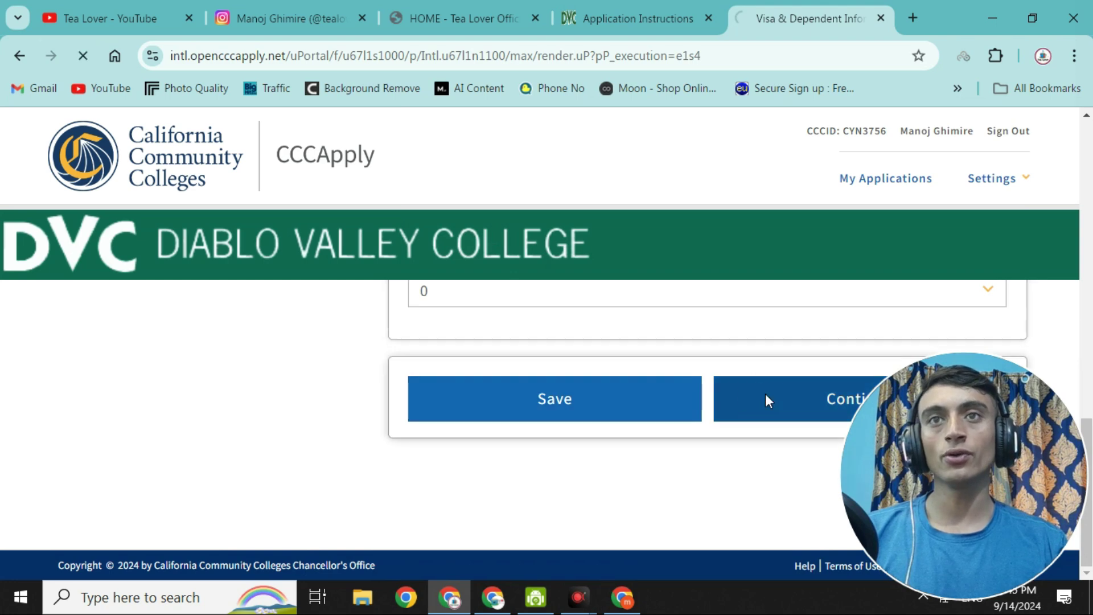
pyautogui.click(766, 394)
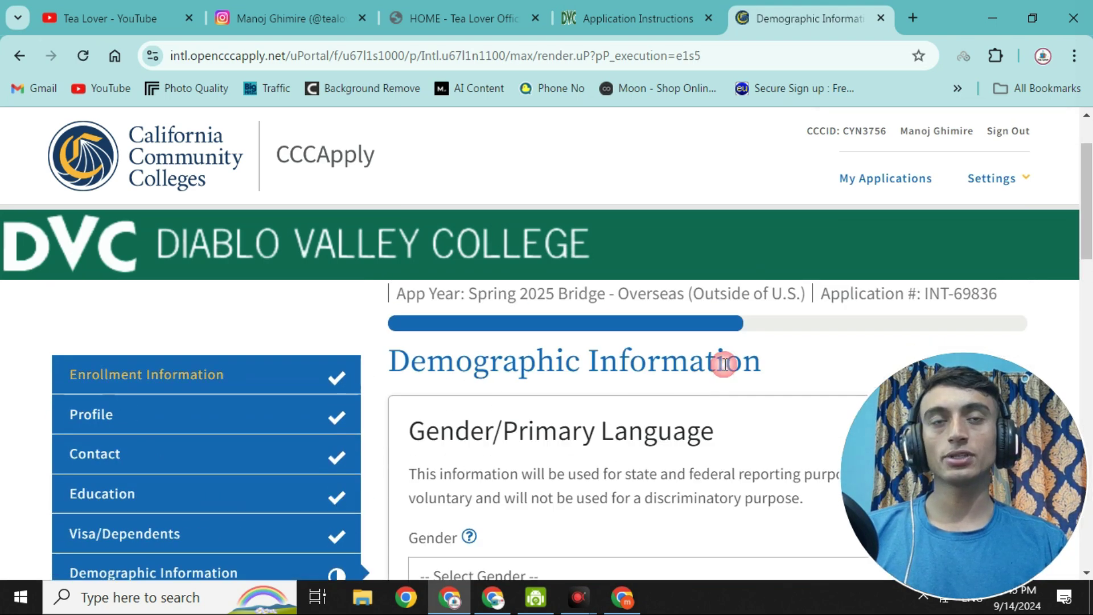
# Set the applicant's gender to Male and the primary language to English
pyautogui.scroll(-2, 439, 350)
pyautogui.scroll(-2, 477, 362)
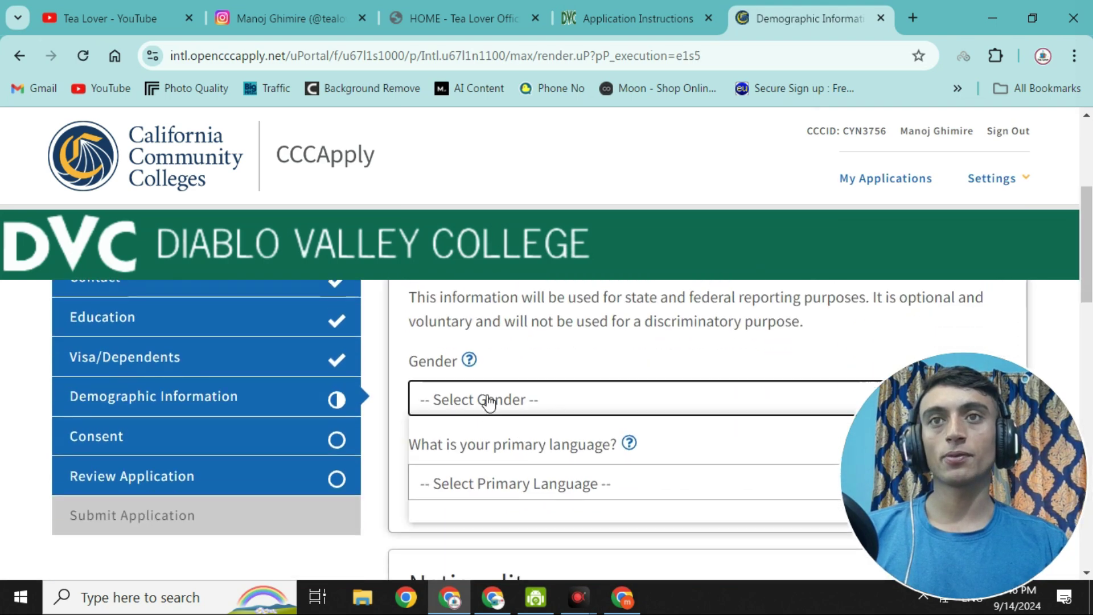
pyautogui.click(488, 400)
pyautogui.click(473, 481)
pyautogui.scroll(-2, 476, 483)
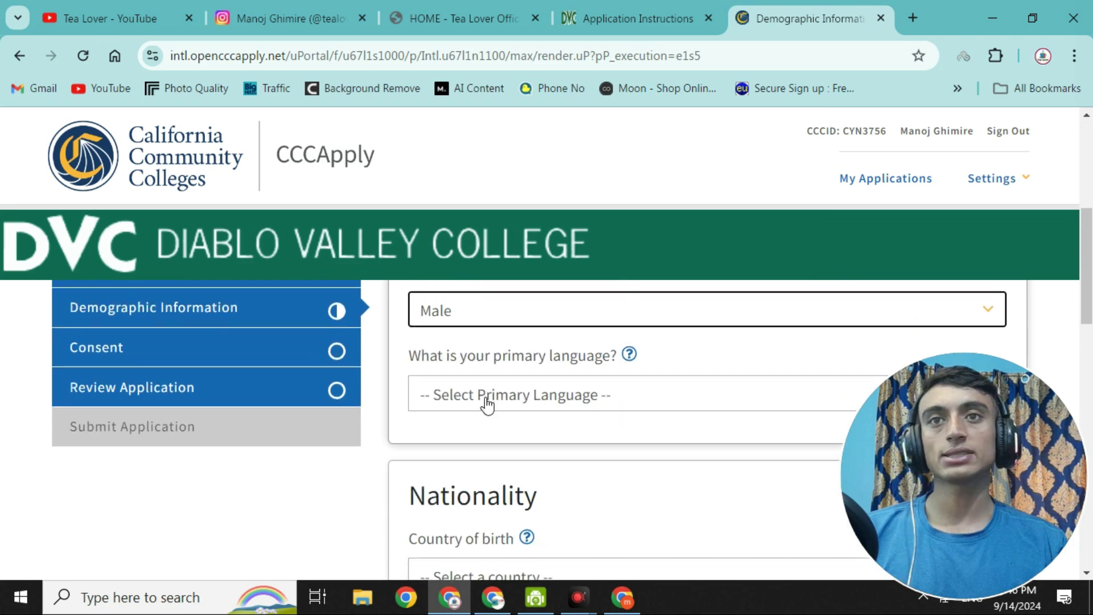
pyautogui.click(573, 392)
pyautogui.scroll(-1, 505, 276)
pyautogui.click(470, 103)
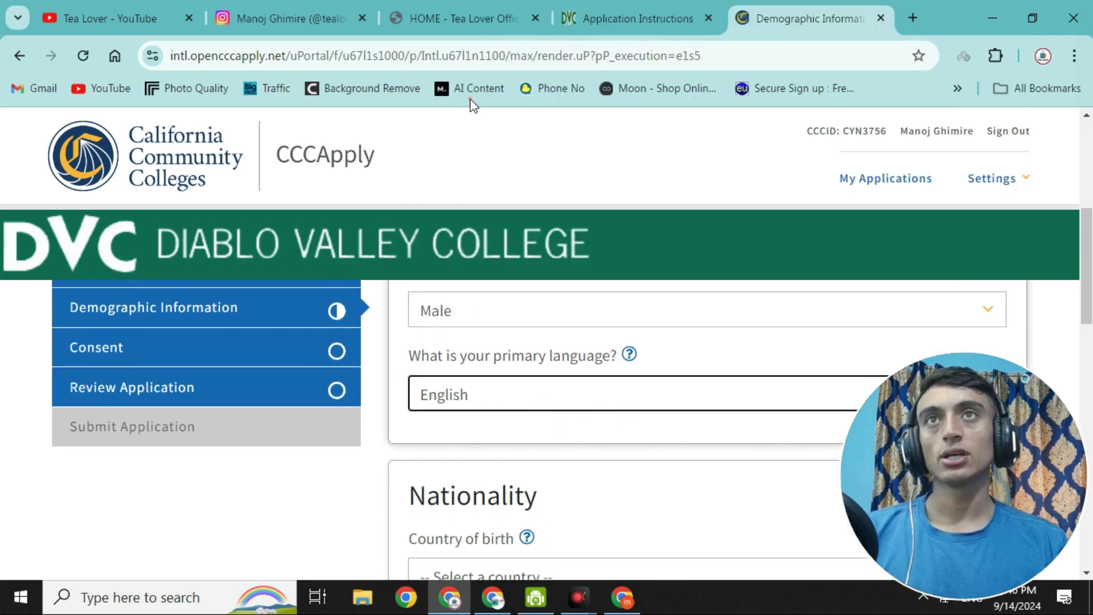
# Select the applicant's country of birth in the Nationality information
pyautogui.scroll(-3, 500, 384)
pyautogui.click(484, 411)
pyautogui.scroll(-3, 469, 323)
pyautogui.scroll(-20, 469, 324)
pyautogui.press('n')
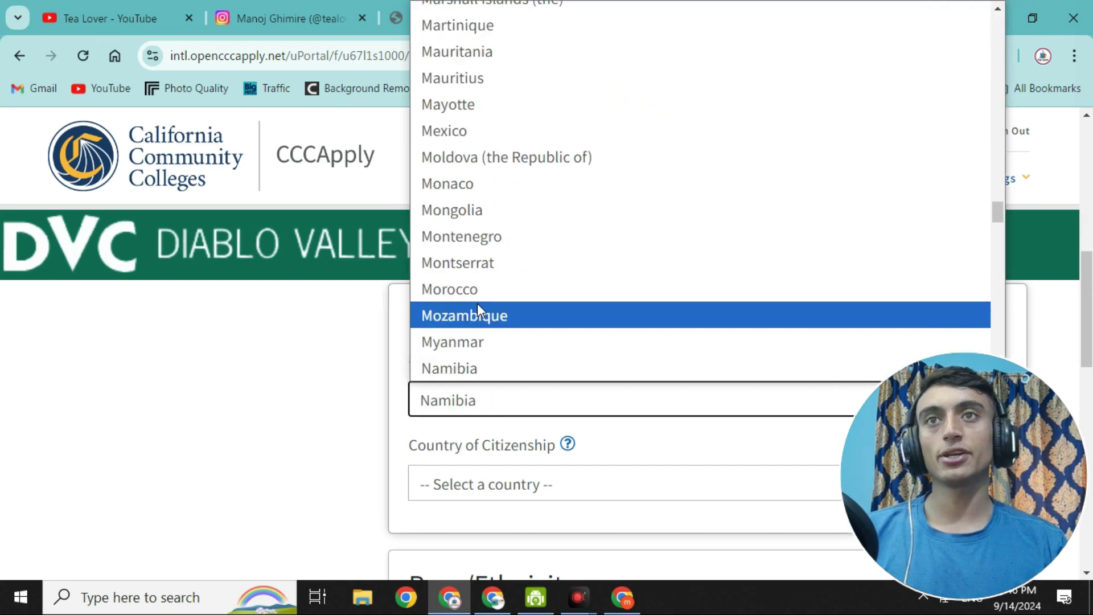
pyautogui.scroll(-3, 477, 310)
pyautogui.click(476, 222)
# Mark the applicant as Asian and not Hispanic or Latino, and continue to the Consent section
pyautogui.scroll(-5, 500, 398)
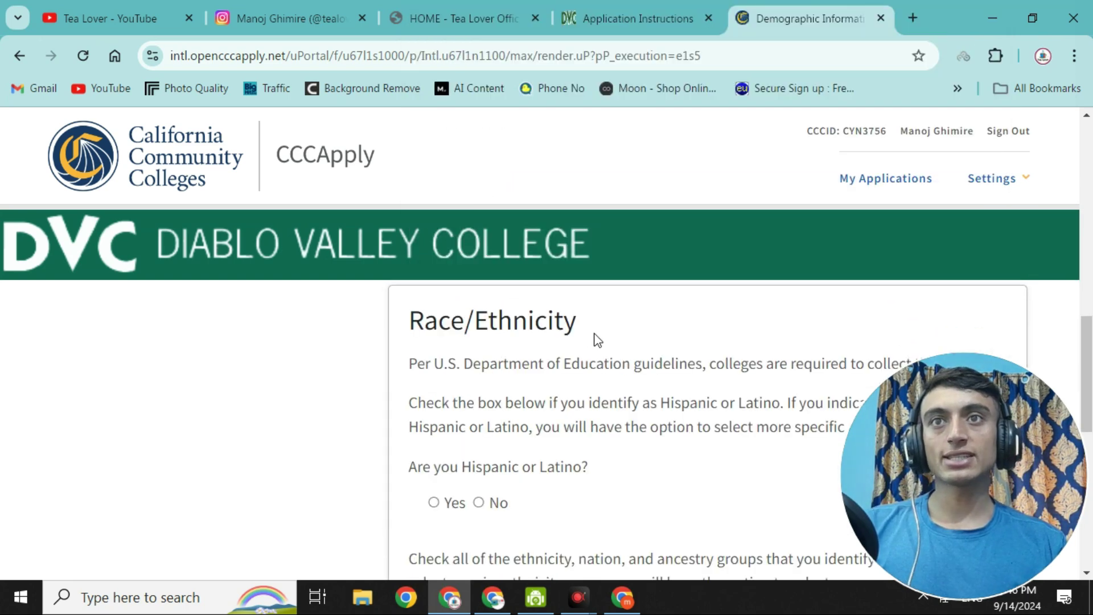
pyautogui.click(479, 504)
pyautogui.scroll(-3, 501, 501)
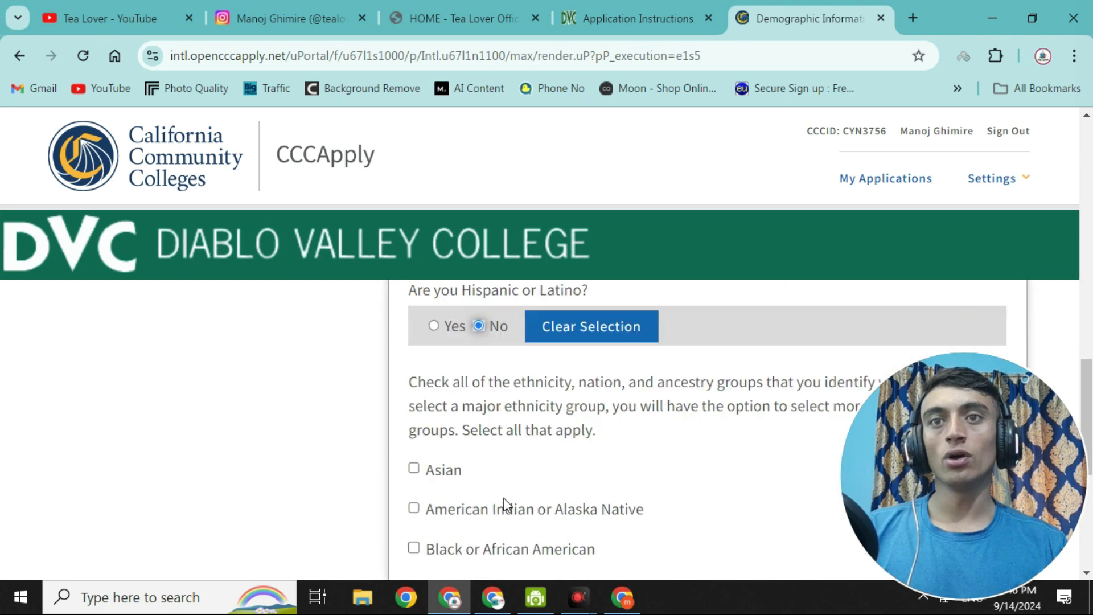
pyautogui.click(450, 471)
pyautogui.scroll(-2, 477, 489)
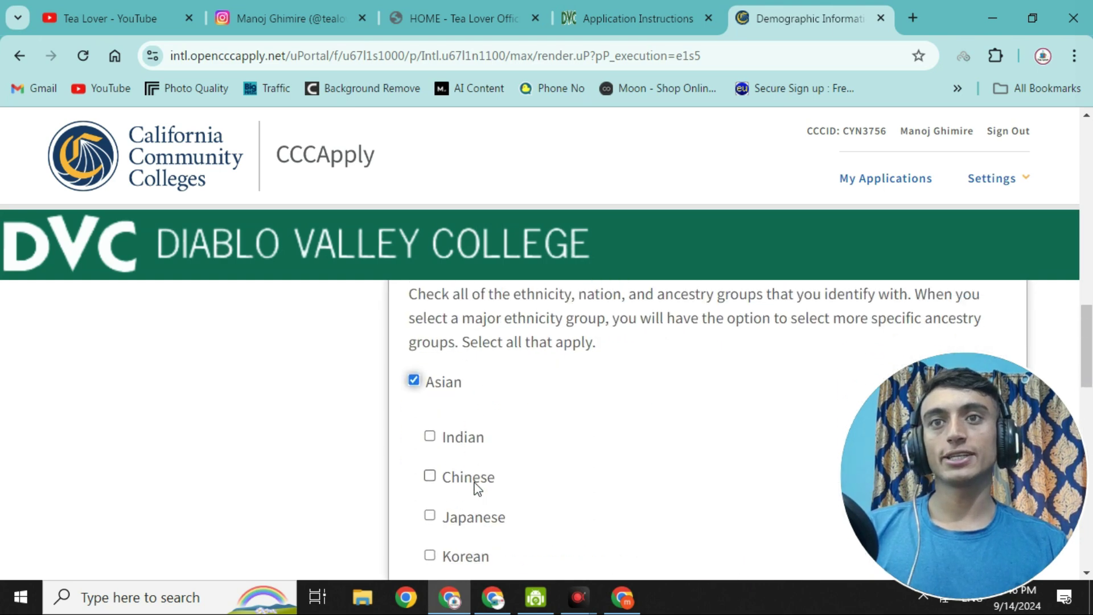
pyautogui.scroll(-5, 467, 480)
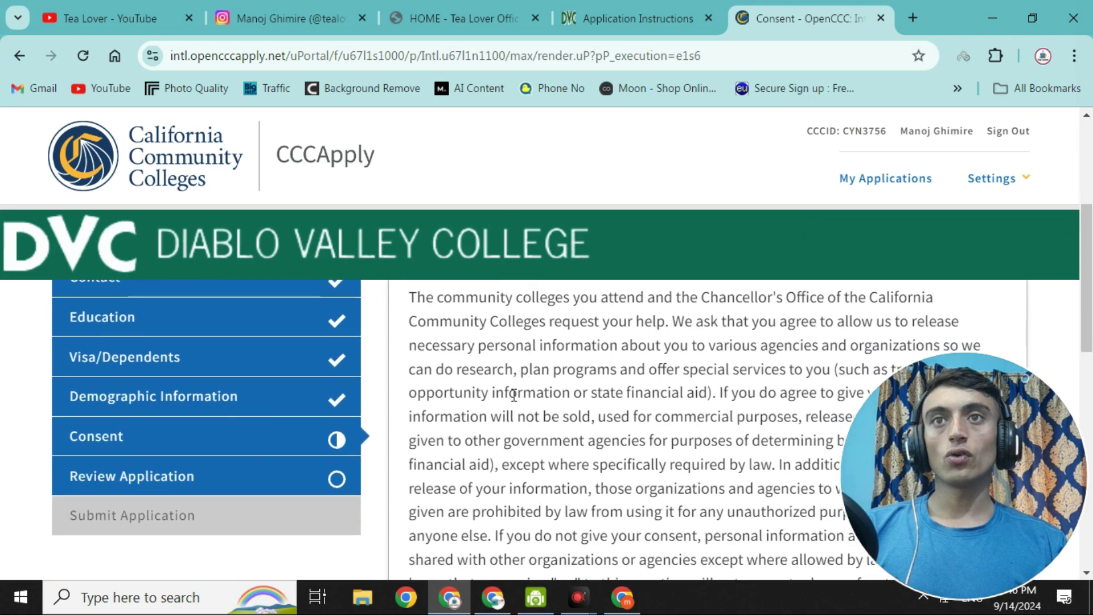
# Give consent to the release of personal information from the education records
pyautogui.scroll(3, 514, 395)
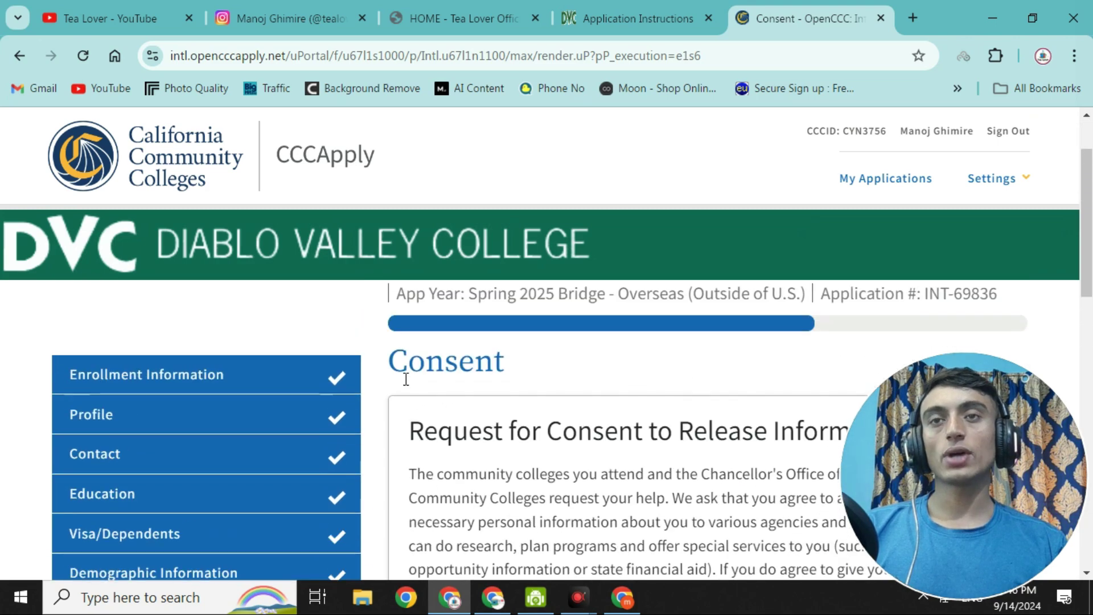
pyautogui.moveTo(388, 369); pyautogui.dragTo(507, 361)
pyautogui.scroll(-3, 513, 371)
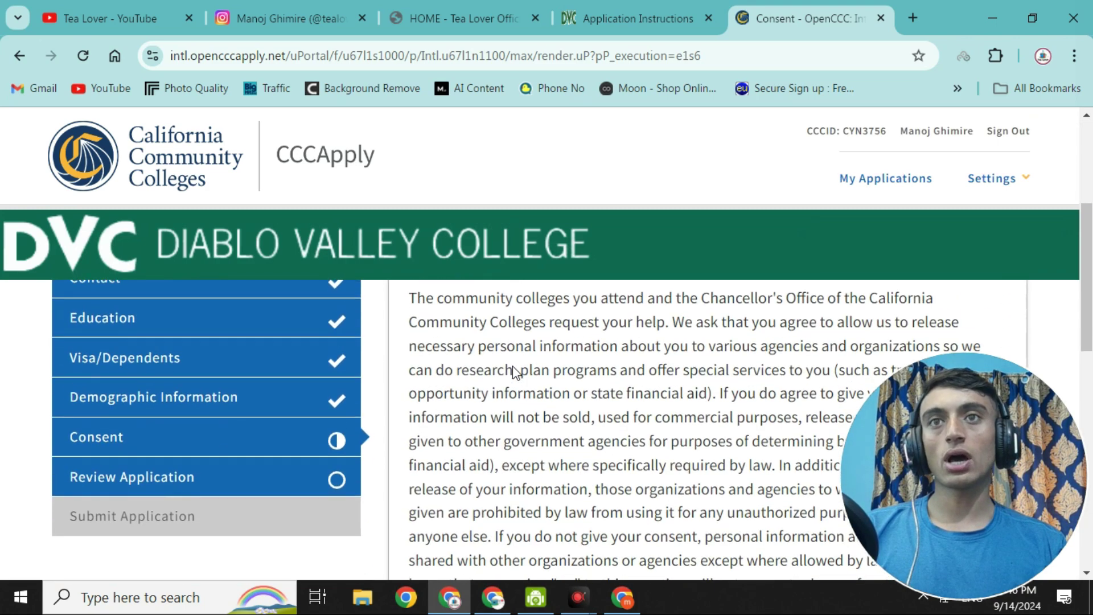
pyautogui.scroll(-3, 563, 479)
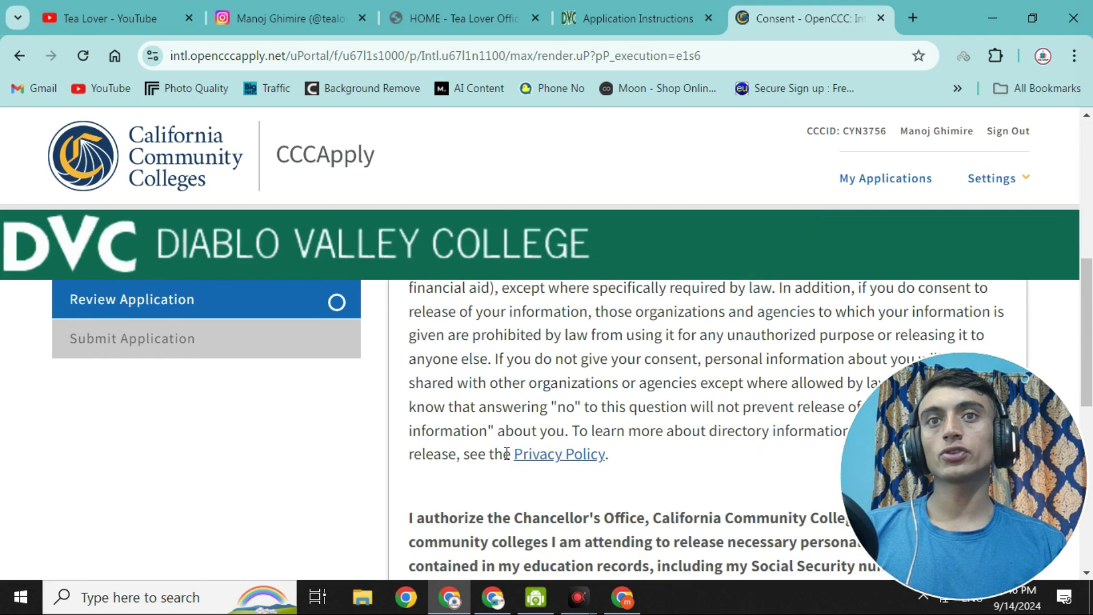
pyautogui.scroll(-5, 506, 454)
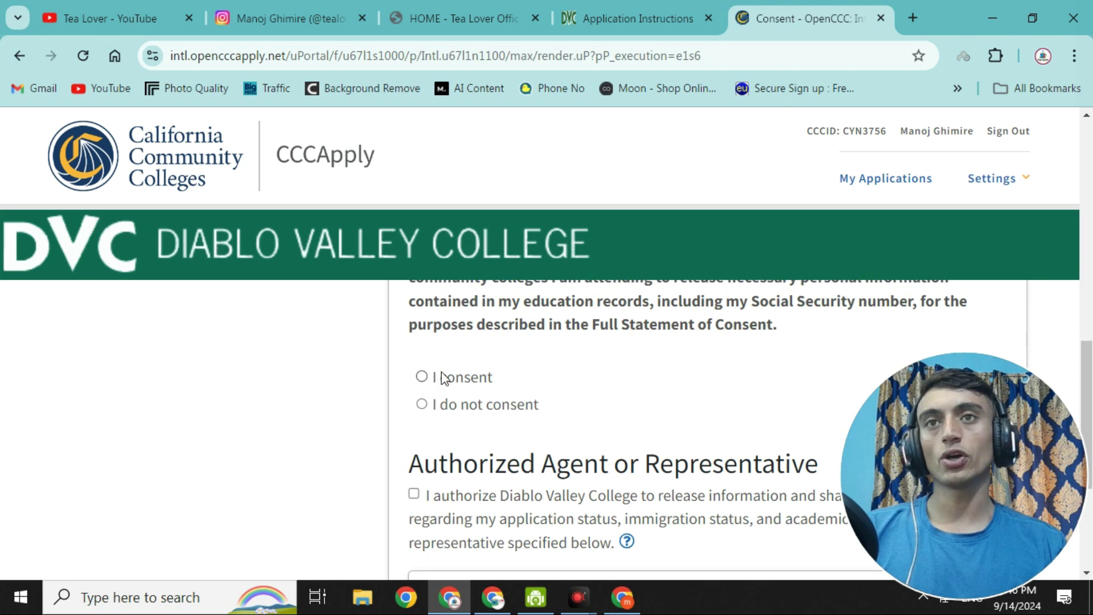
pyautogui.click(422, 378)
pyautogui.scroll(-4, 520, 366)
pyautogui.scroll(2, 478, 356)
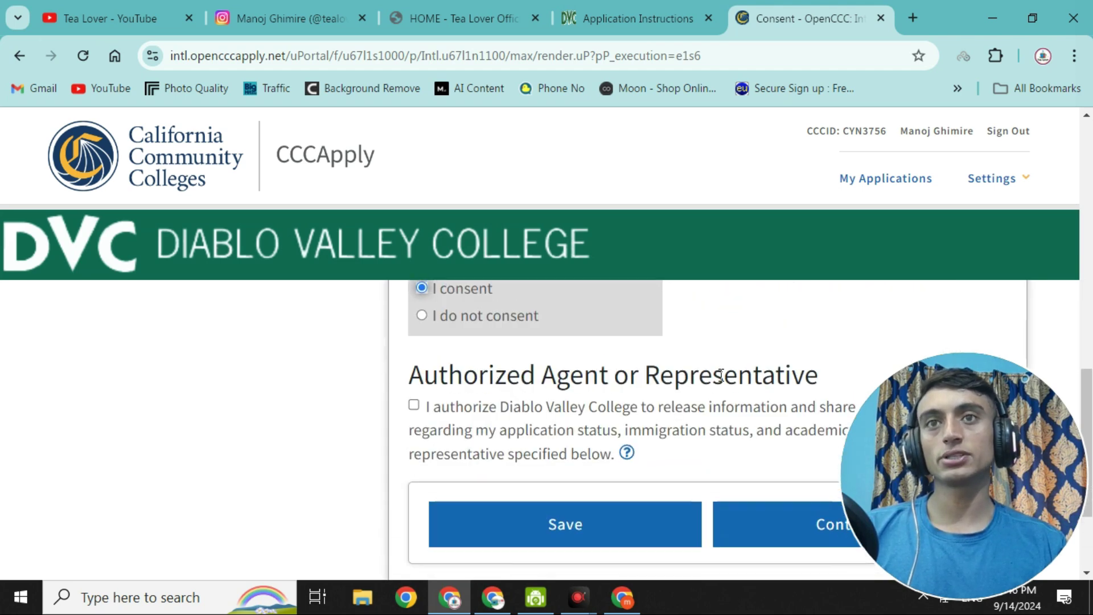
pyautogui.click(414, 405)
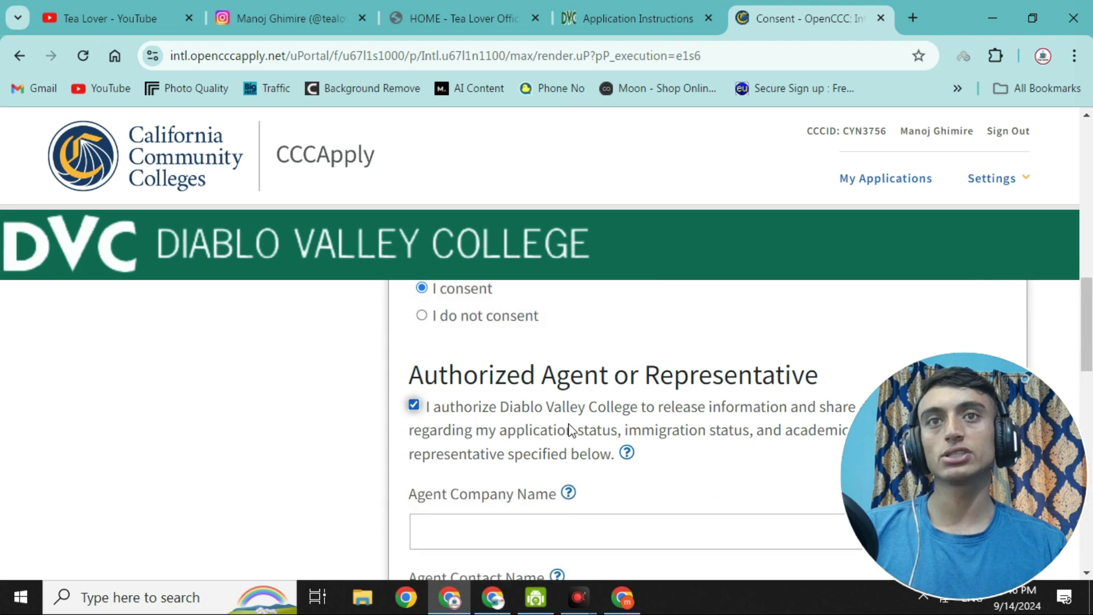
pyautogui.scroll(-2, 634, 400)
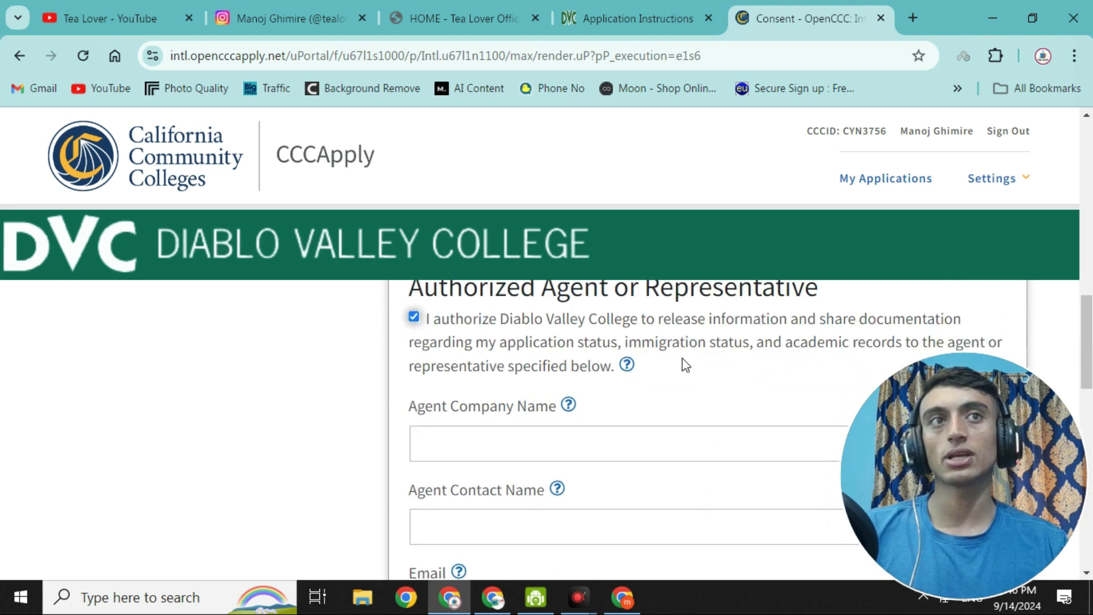
pyautogui.click(476, 322)
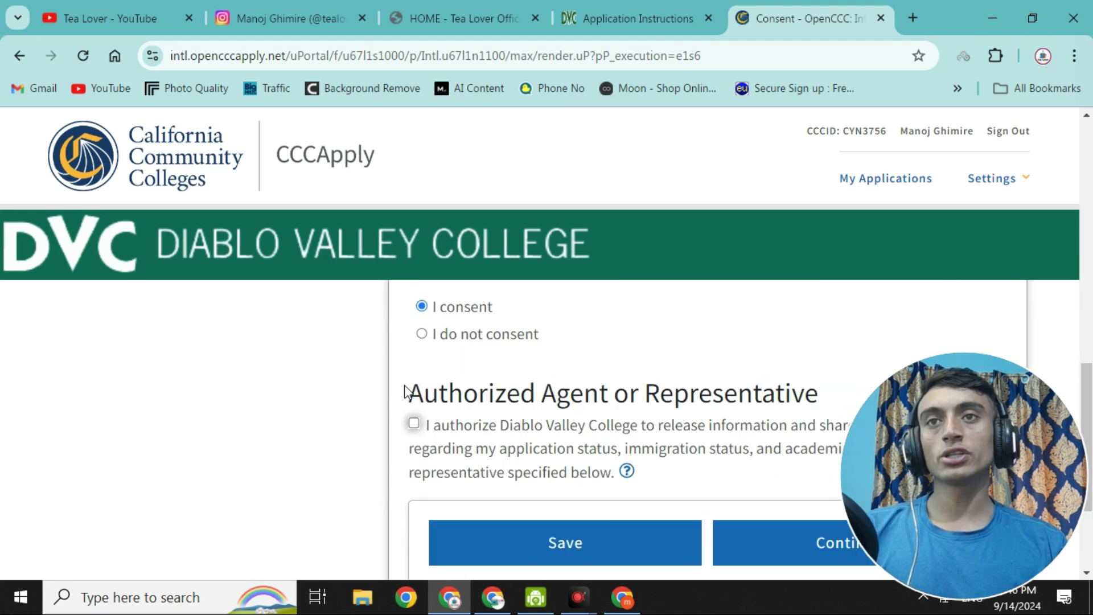
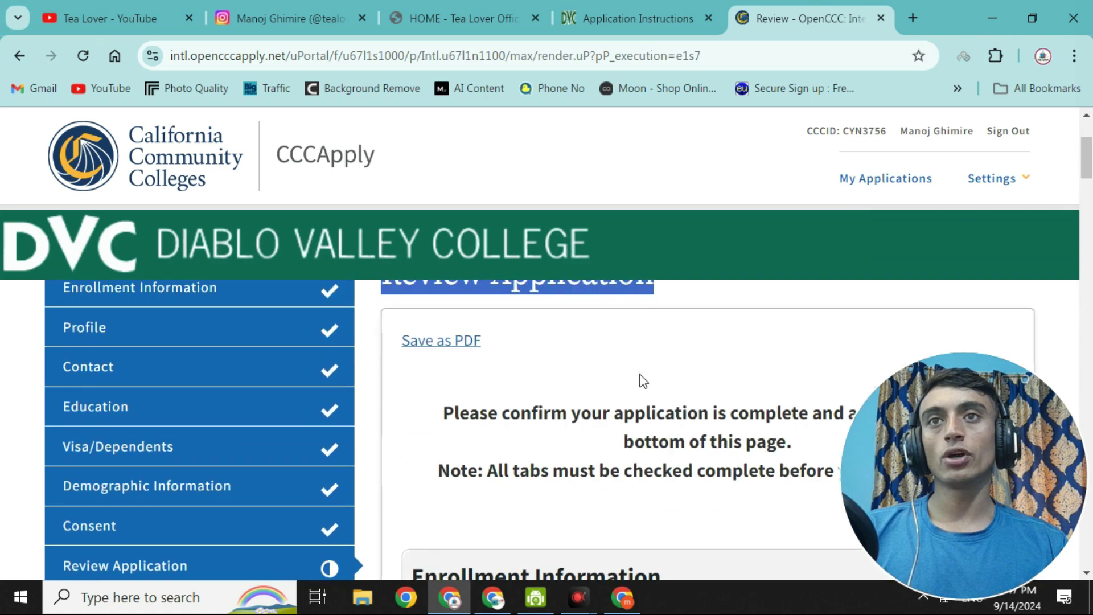
# Review the whole application and confirm that it is complete and accurate
pyautogui.scroll(-15, 627, 335)
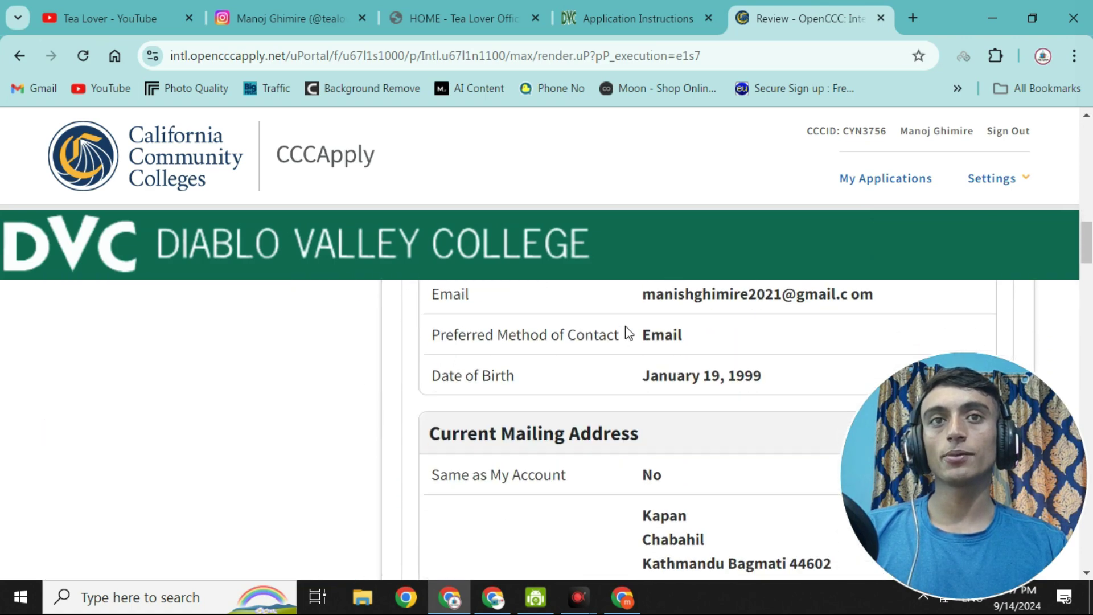
pyautogui.scroll(-20, 629, 316)
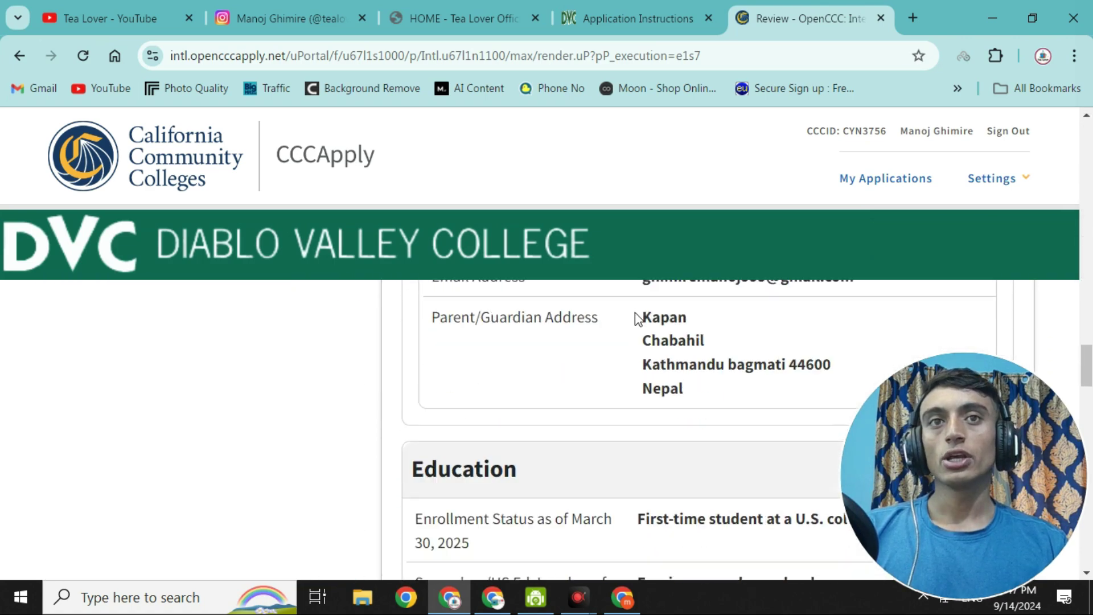
pyautogui.scroll(-15, 631, 343)
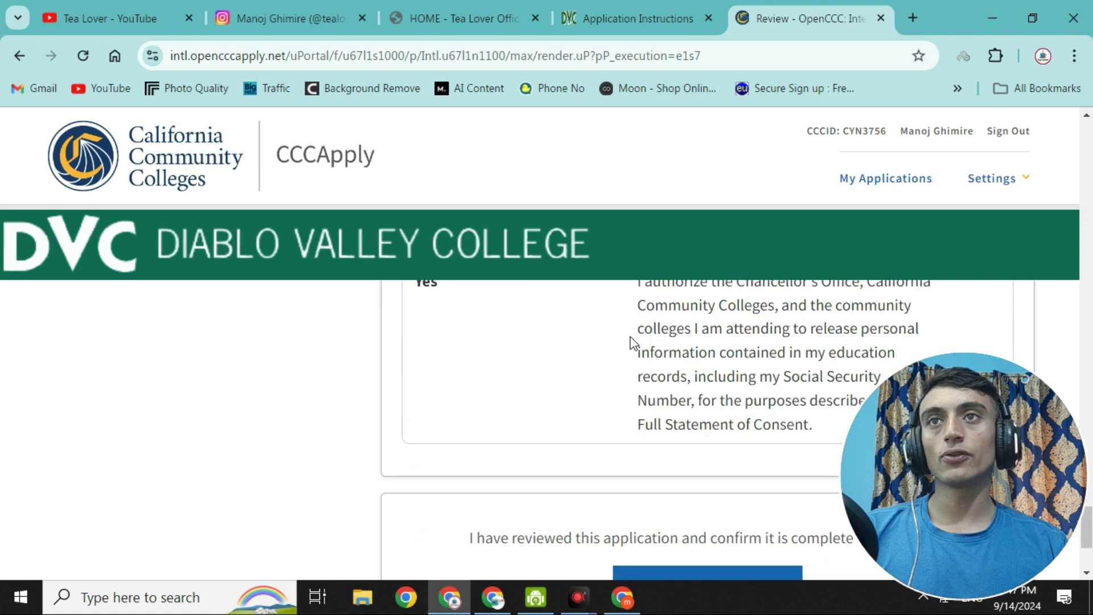
pyautogui.scroll(2, 626, 353)
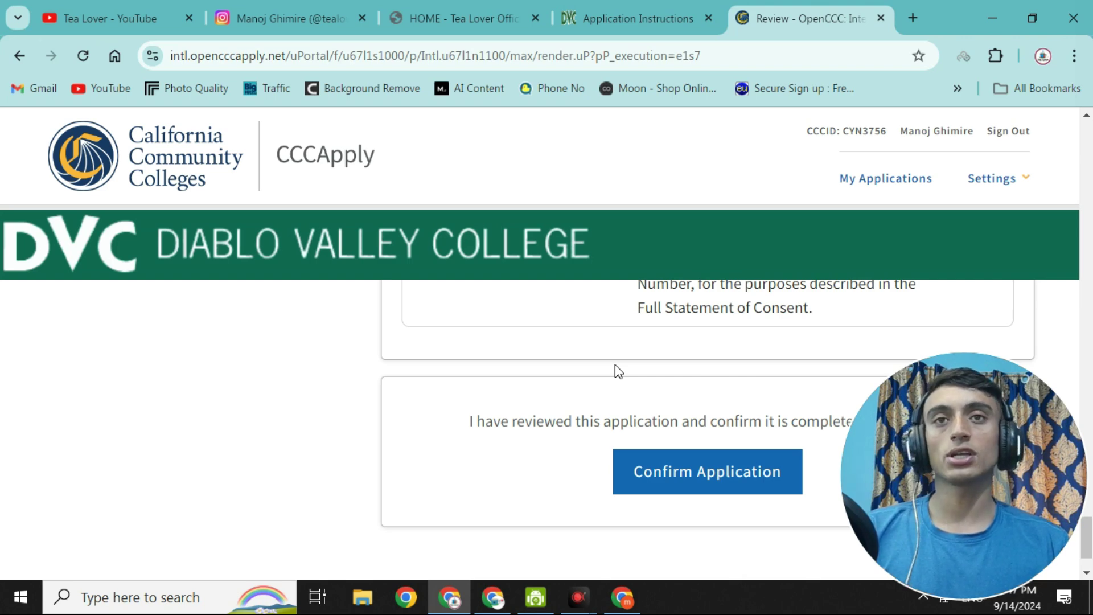
pyautogui.scroll(-2, 586, 376)
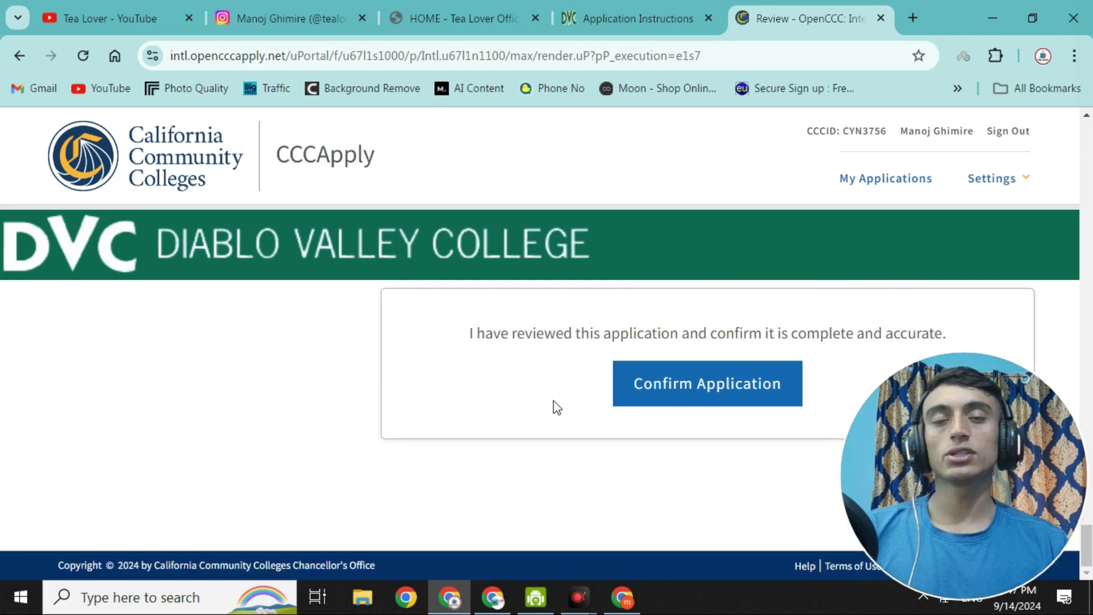
pyautogui.moveTo(456, 337); pyautogui.dragTo(903, 316)
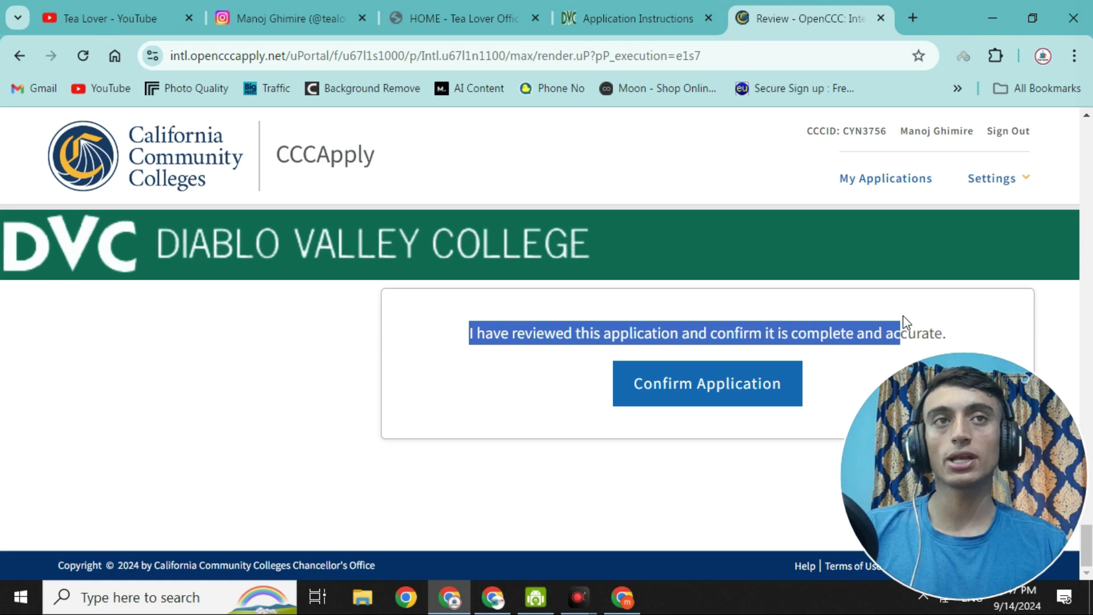
pyautogui.click(702, 397)
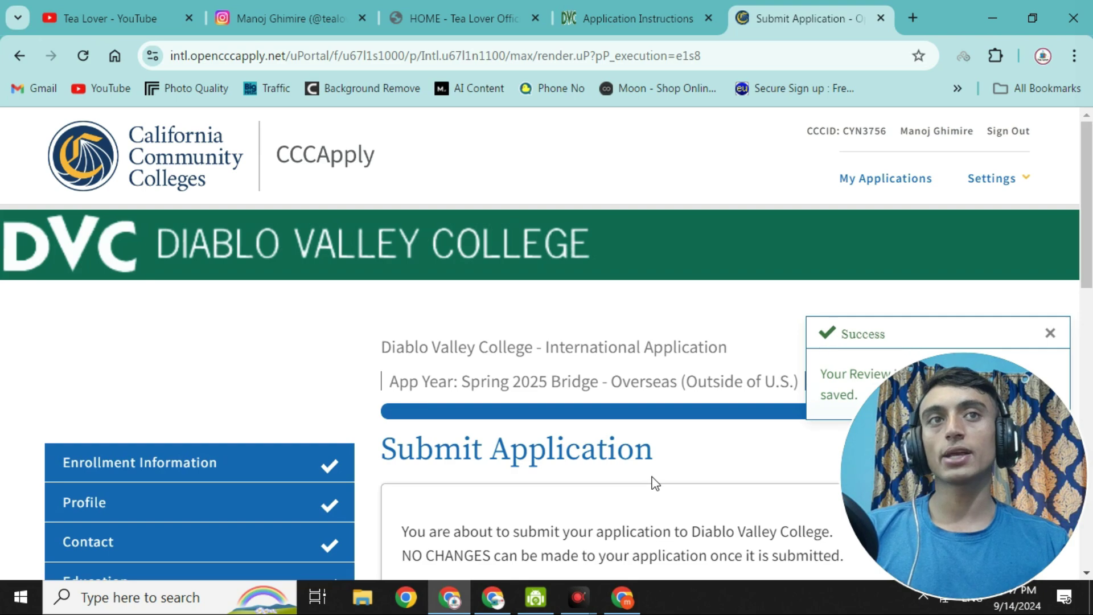
# Accept the declaration on the Submit Application page that all information pertains to the applicant and is true and correct
pyautogui.scroll(-10, 501, 311)
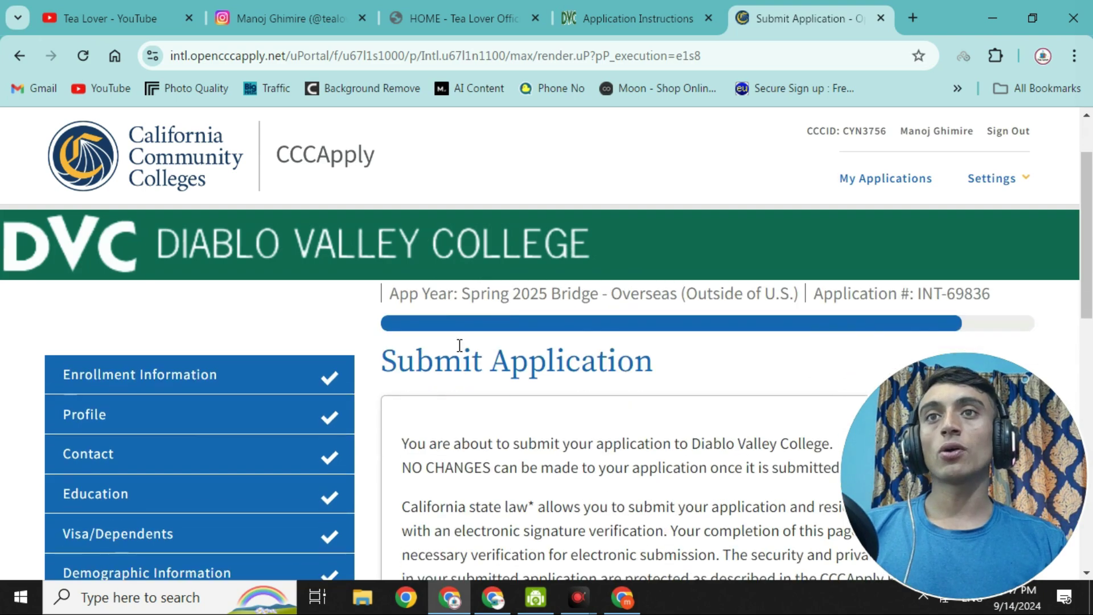
pyautogui.scroll(-4, 509, 425)
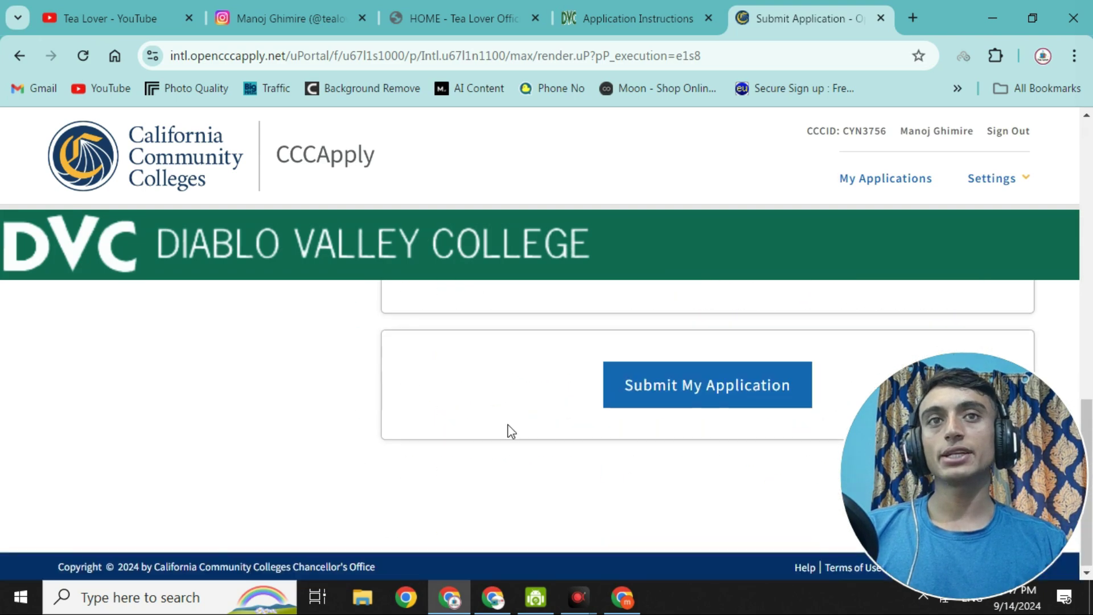
pyautogui.scroll(5, 509, 424)
pyautogui.scroll(2, 508, 425)
pyautogui.scroll(-1, 726, 415)
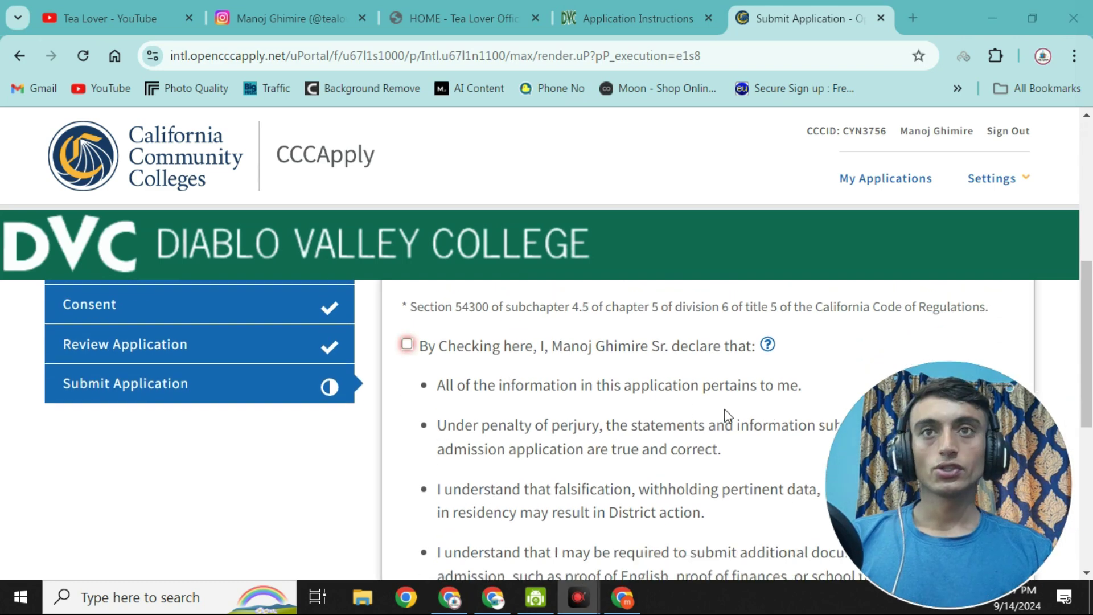
pyautogui.click(408, 344)
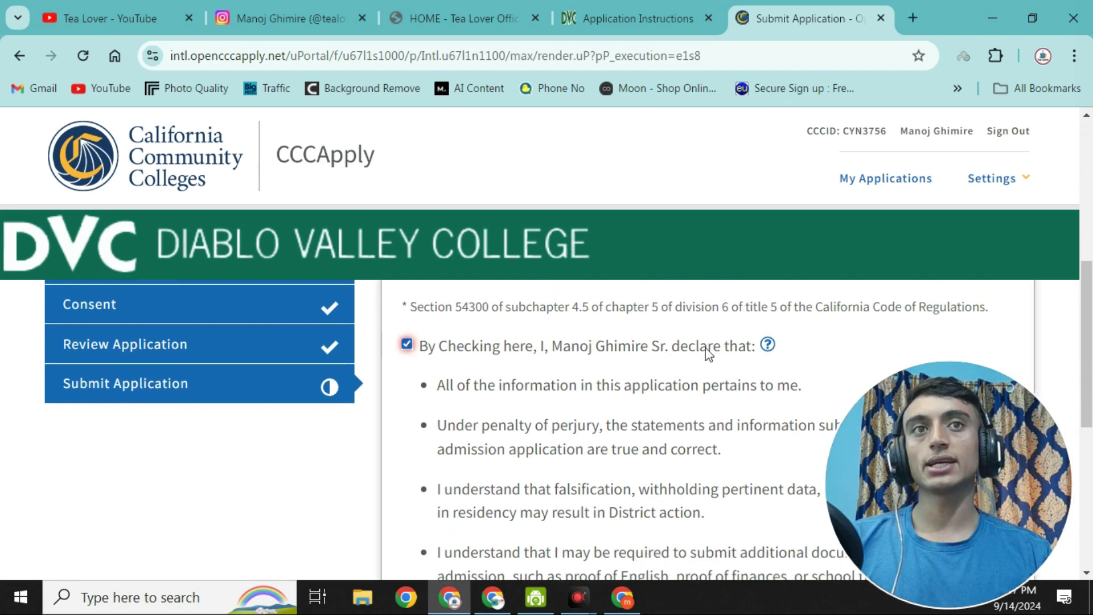
# Check the declaration statements and submit the international application to Diablo Valley College
pyautogui.scroll(-1, 552, 326)
pyautogui.scroll(-4, 536, 281)
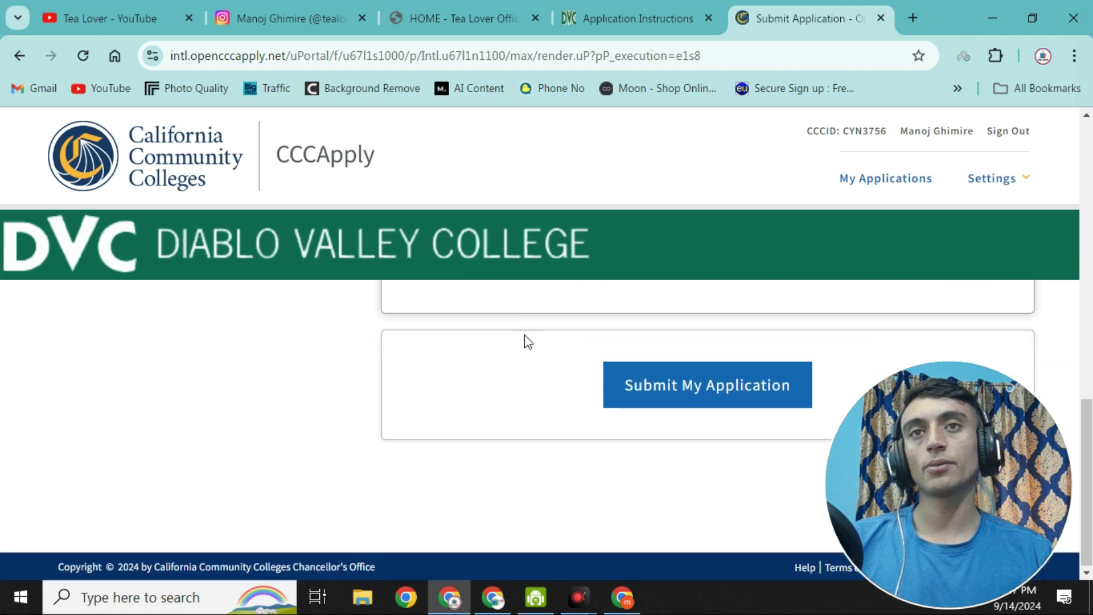
pyautogui.scroll(5, 523, 342)
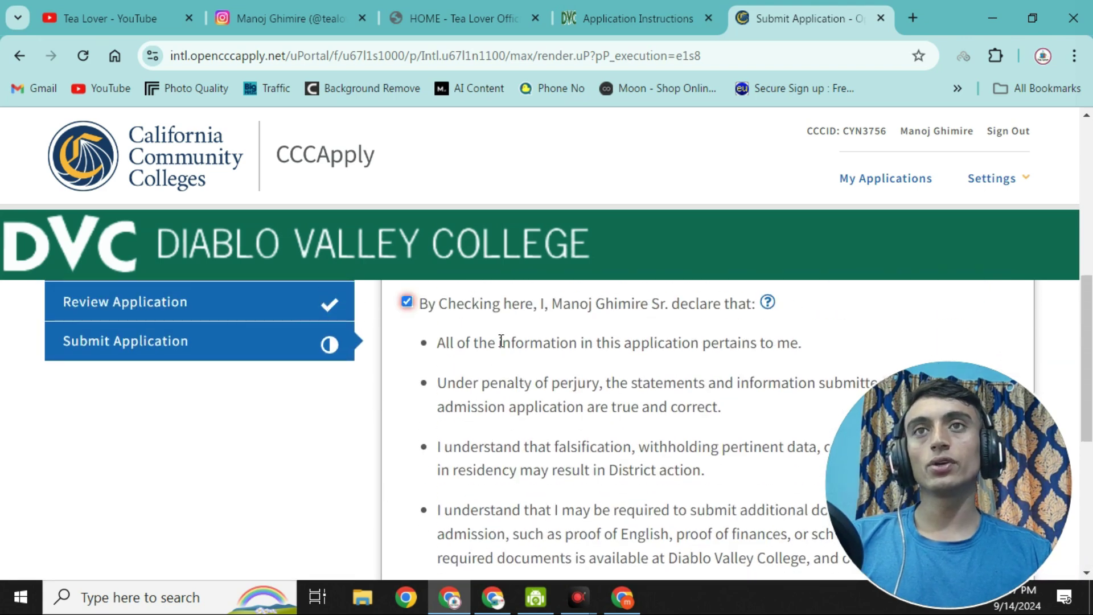
pyautogui.scroll(-4, 676, 310)
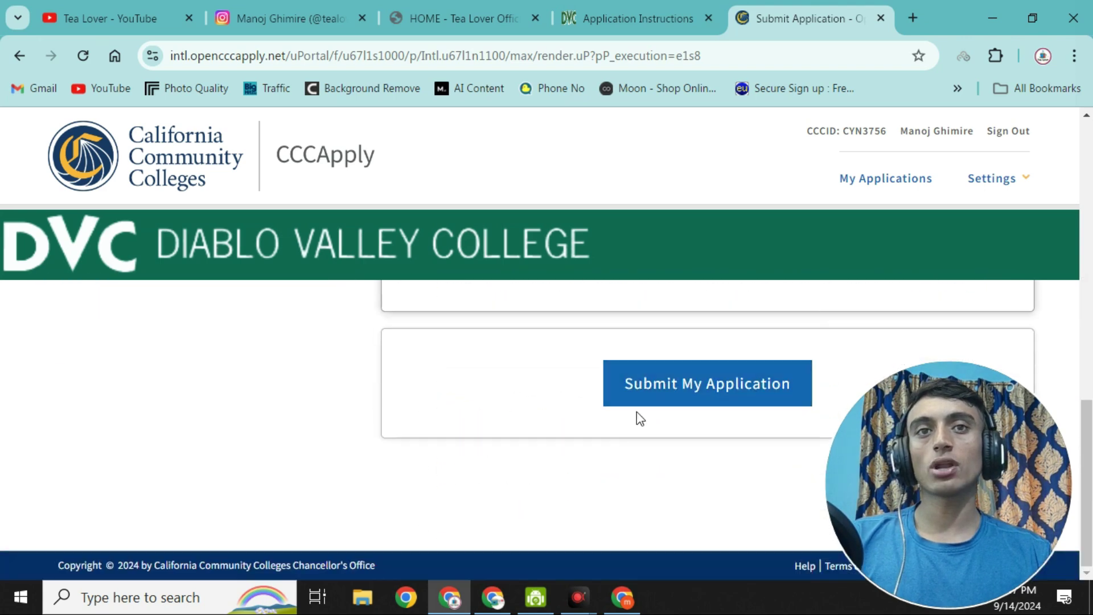
pyautogui.click(674, 392)
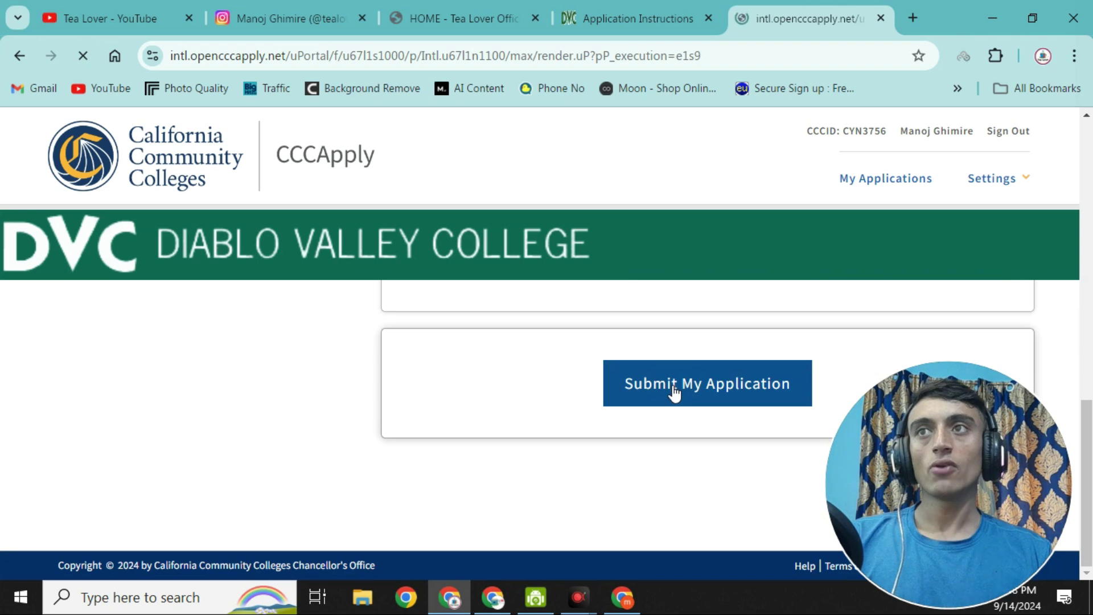
# Finish the confirmation page to return to the list of international applications
pyautogui.scroll(-4, 578, 365)
pyautogui.scroll(-8, 510, 395)
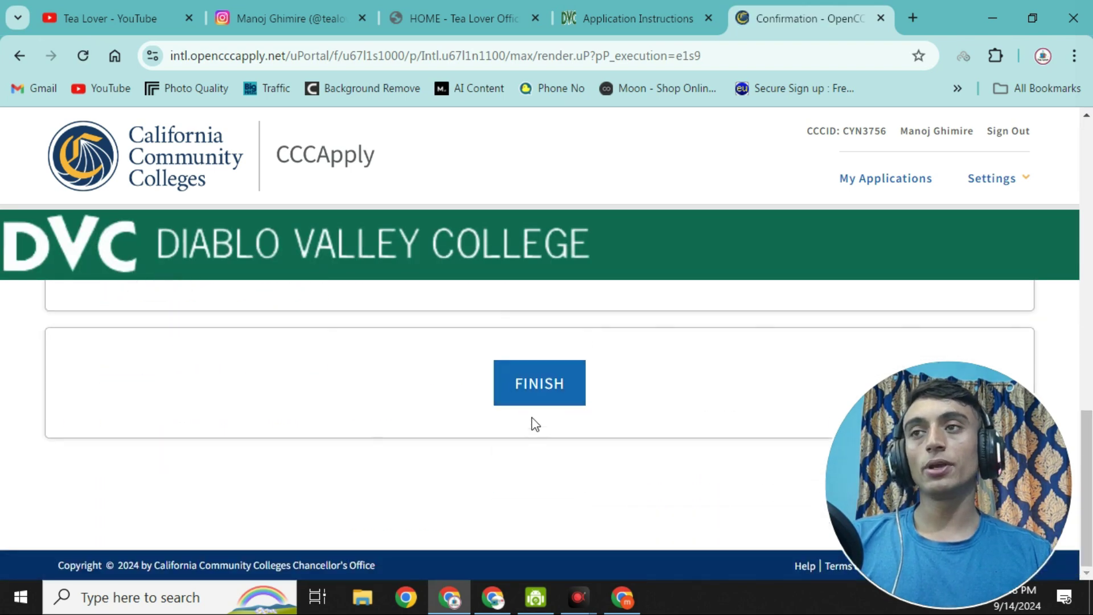
pyautogui.click(539, 389)
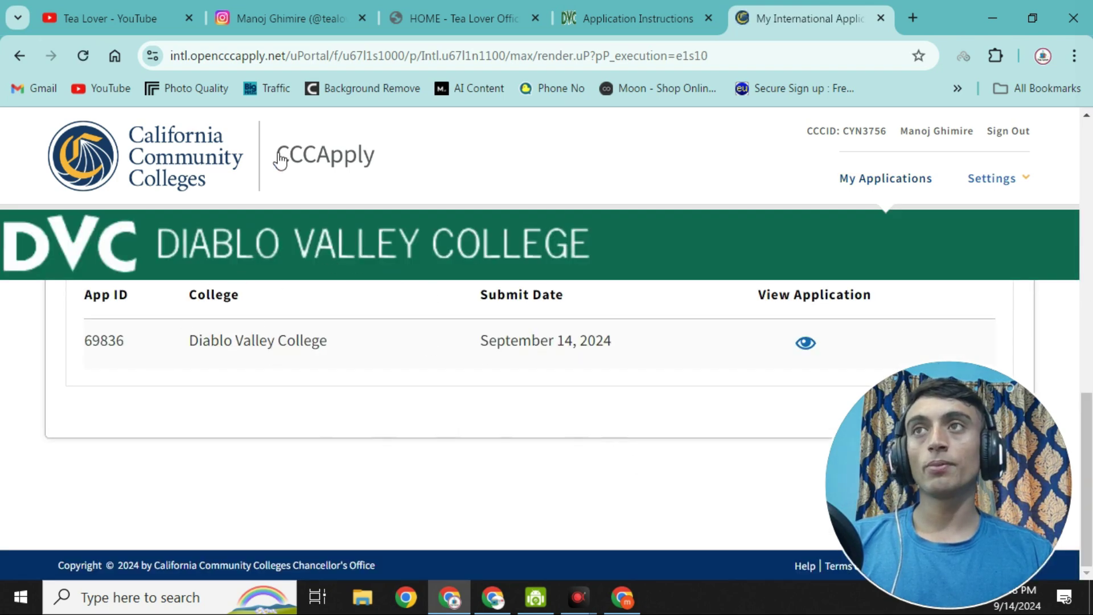
# Switch to Gmail to read the Welcome to Diablo Valley College email, and return to the submitted applications list in CCCApply
pyautogui.hotkey('alt', 'Tab')
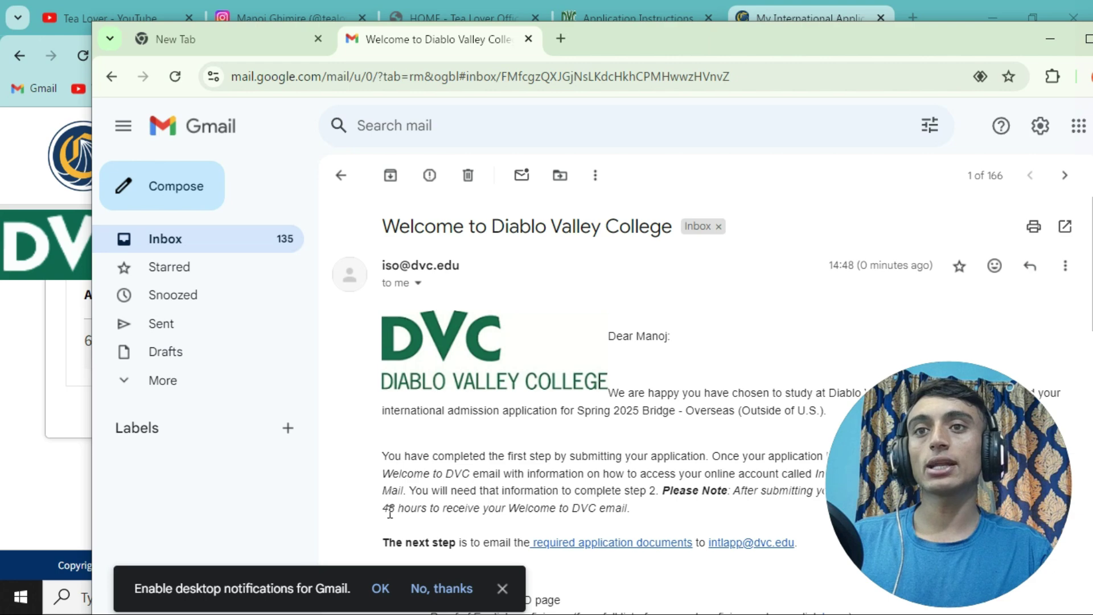
pyautogui.moveTo(385, 511); pyautogui.dragTo(686, 513)
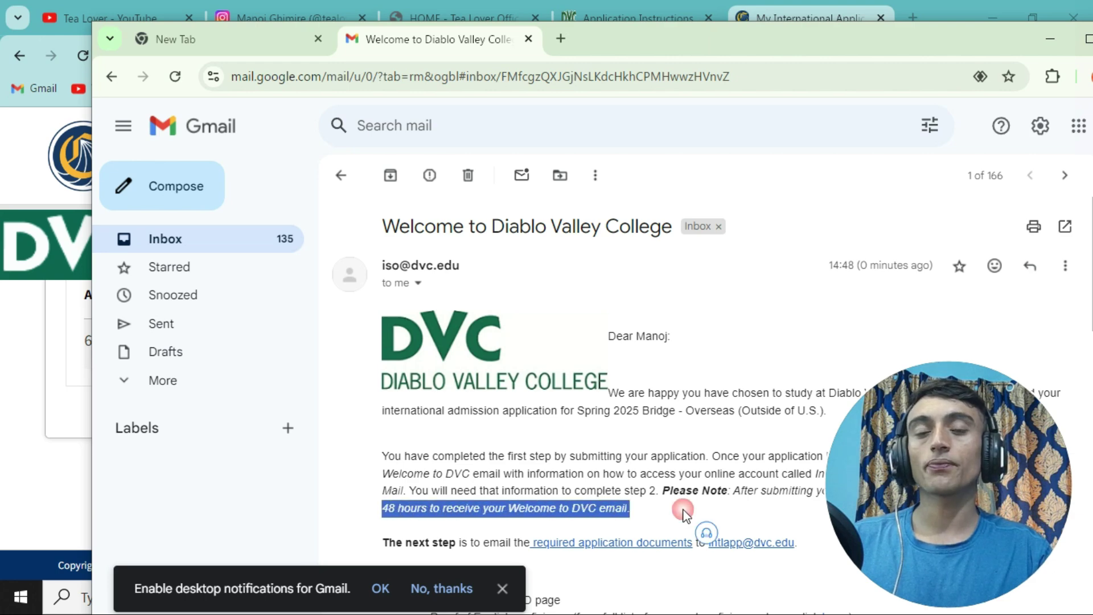
pyautogui.click(671, 507)
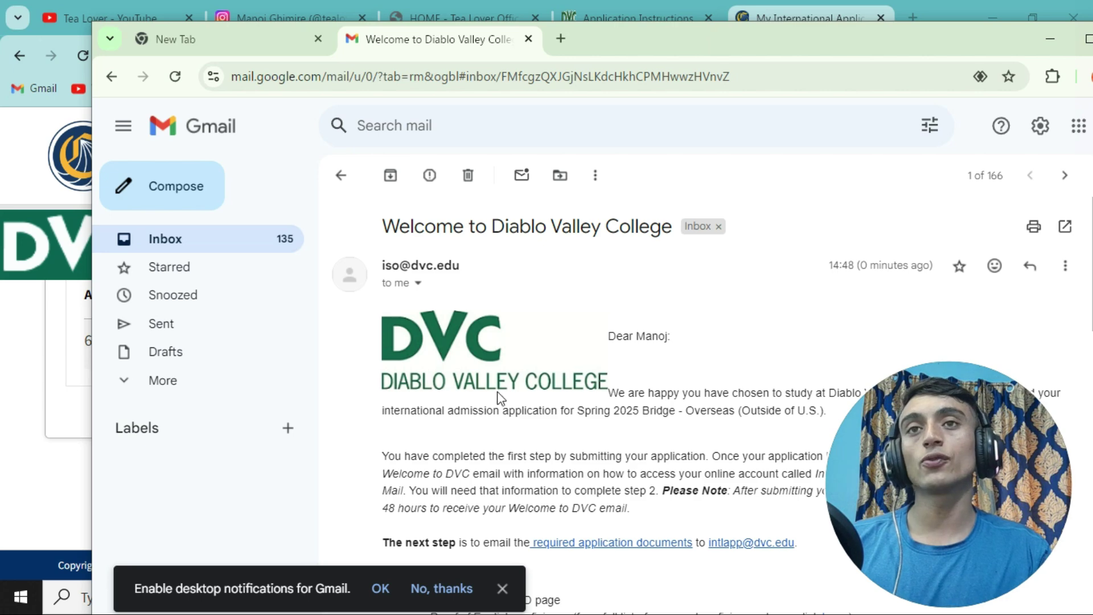
pyautogui.click(1051, 39)
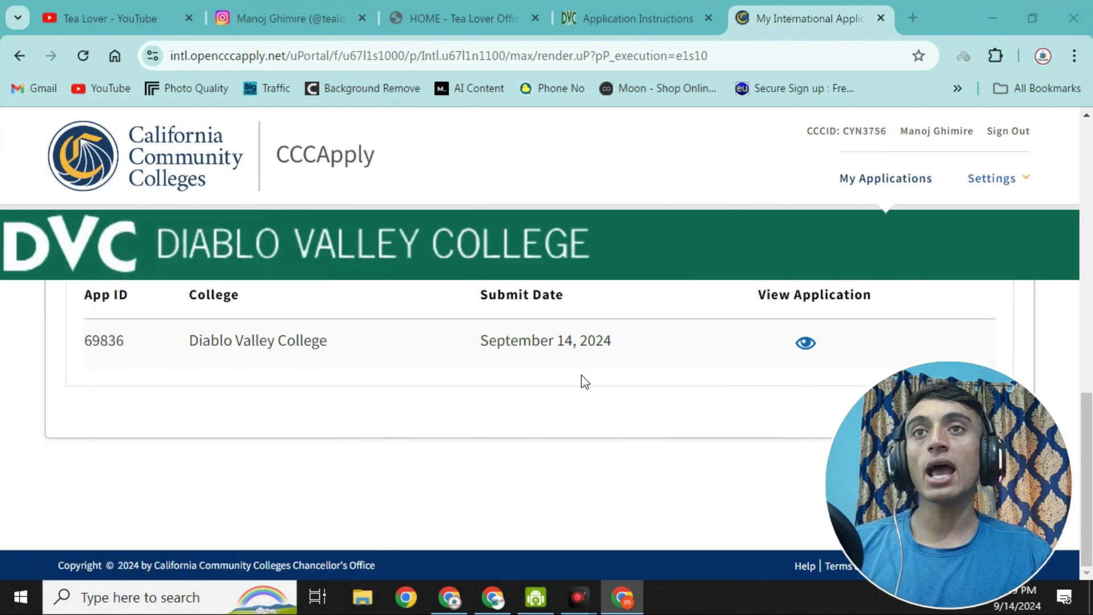
pyautogui.scroll(2, 513, 473)
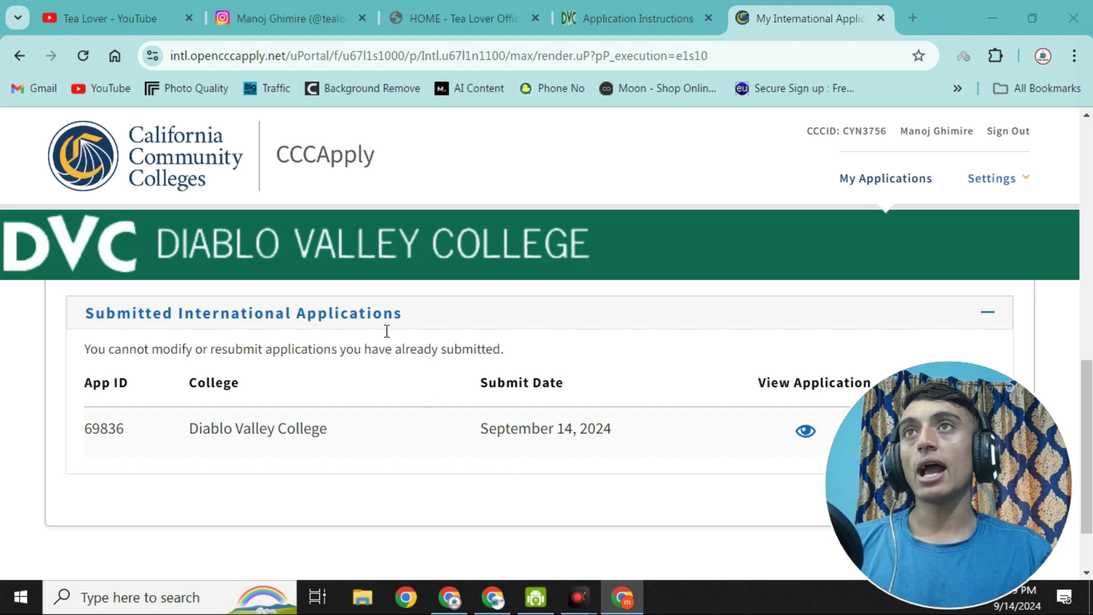
# Switch to YouTube and browse the Tea Lover channel's videos back to the latest uploads
pyautogui.click(108, 15)
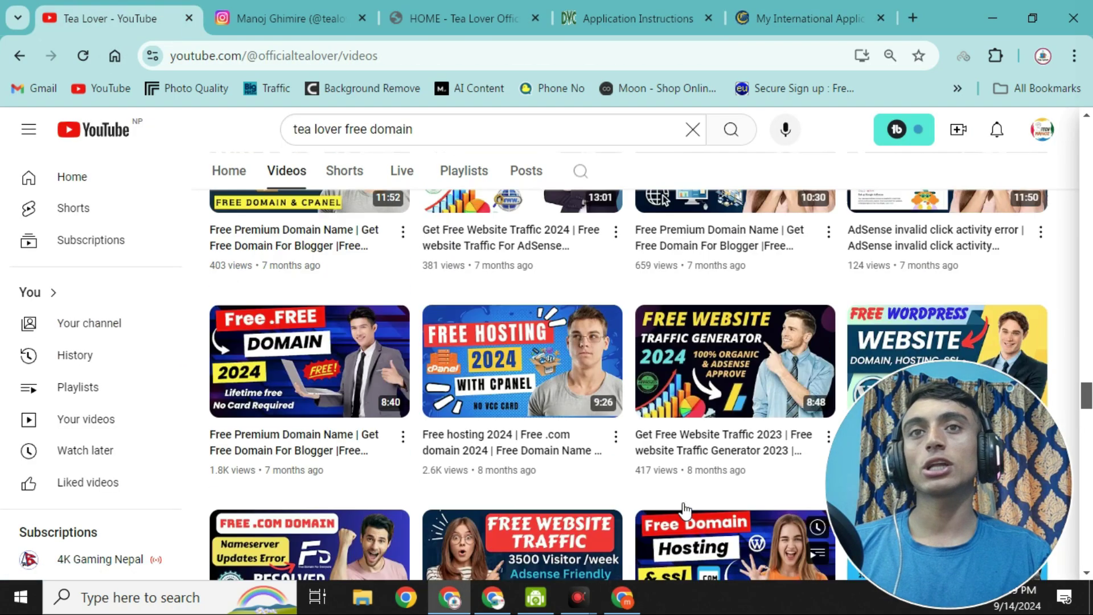
pyautogui.scroll(20, 685, 511)
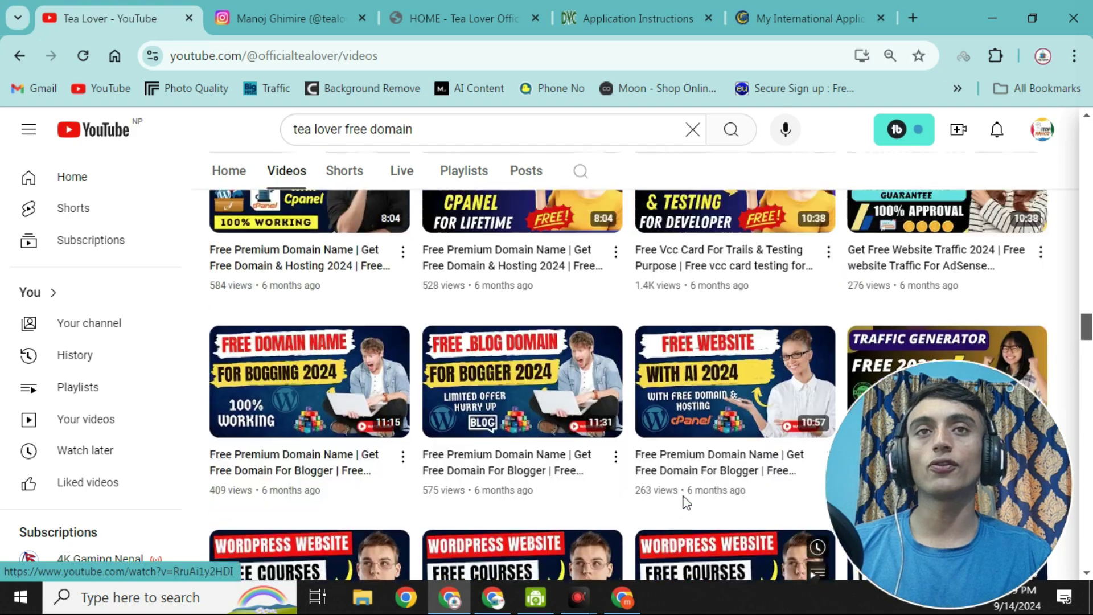
pyautogui.scroll(15, 686, 502)
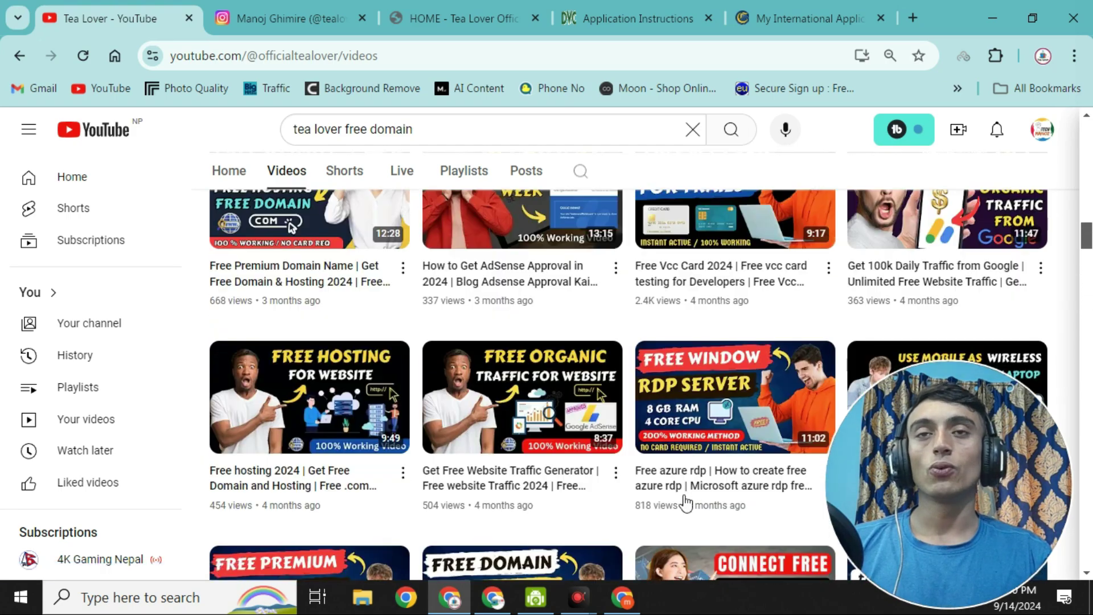
pyautogui.scroll(15, 686, 504)
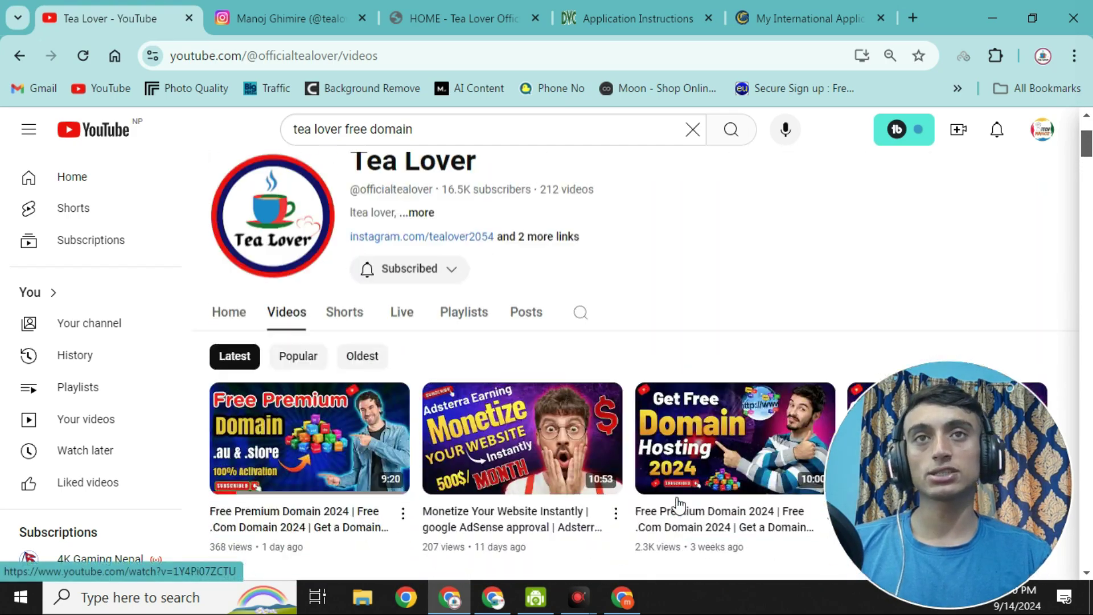
pyautogui.scroll(3, 678, 504)
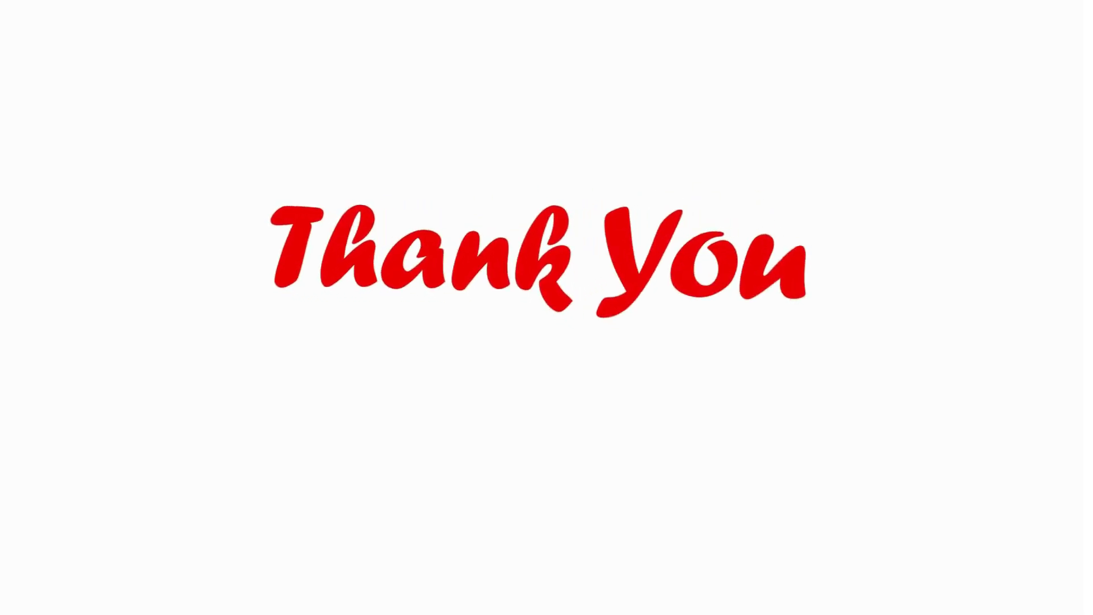